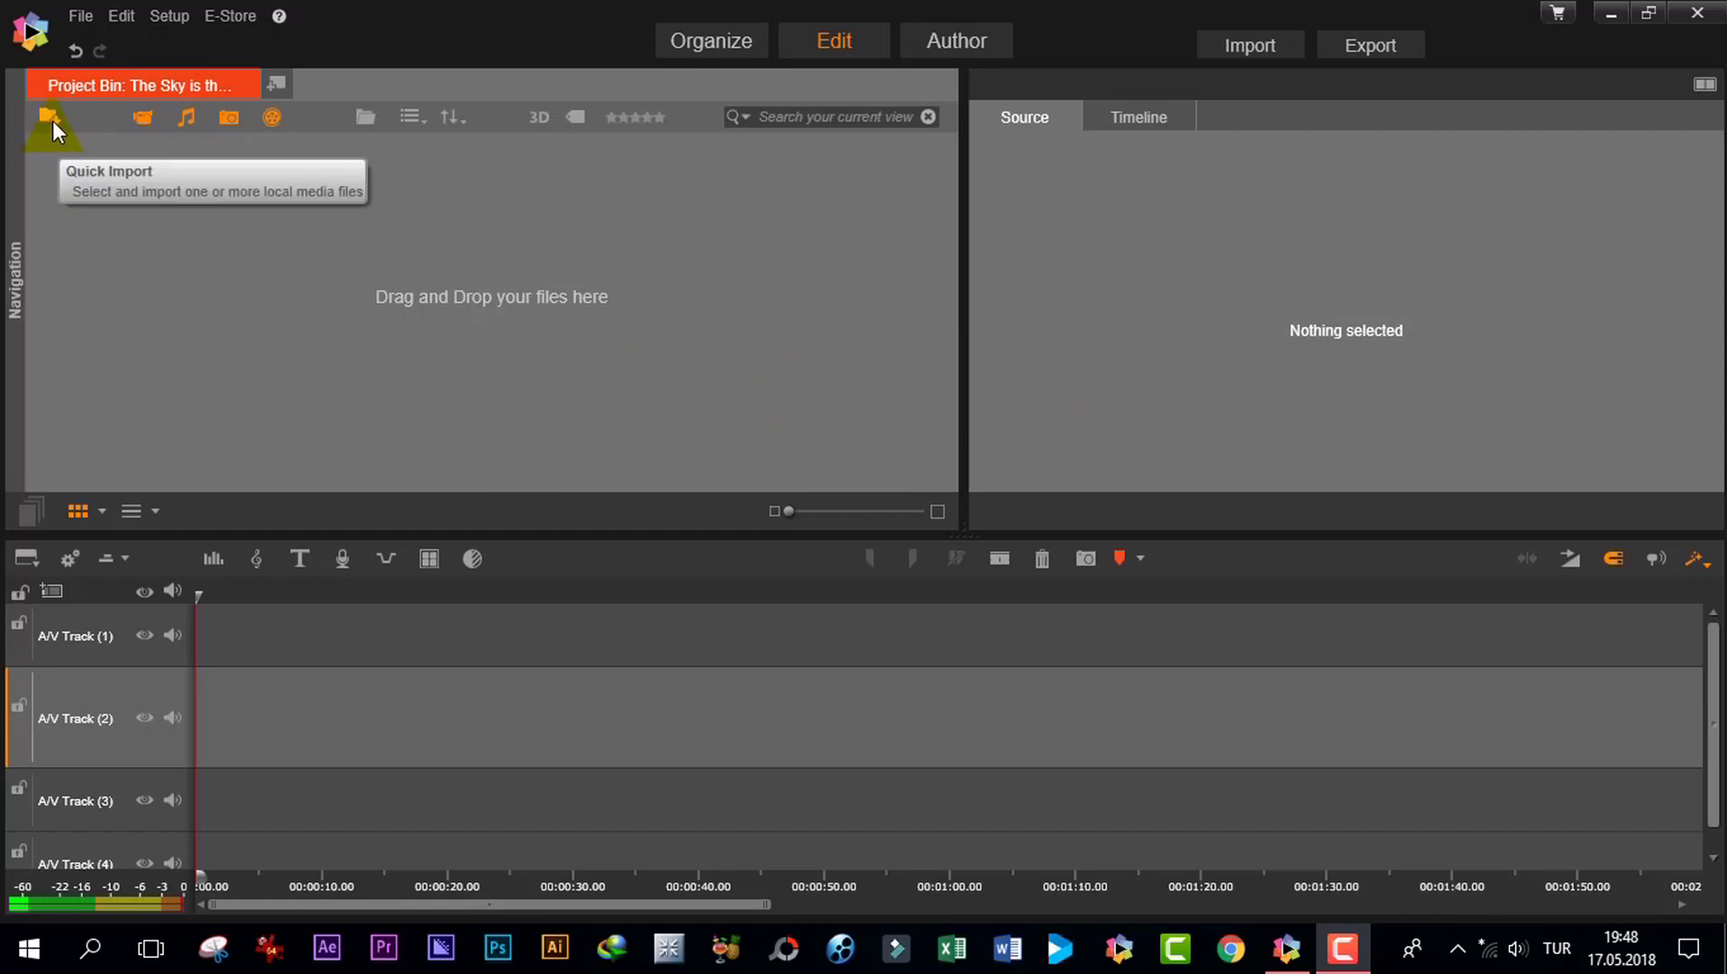
- Import the video "Deniz Toprak - Sarıl Bana - Yeni Klip" from the Videolar folder into the project bin
click(80, 16)
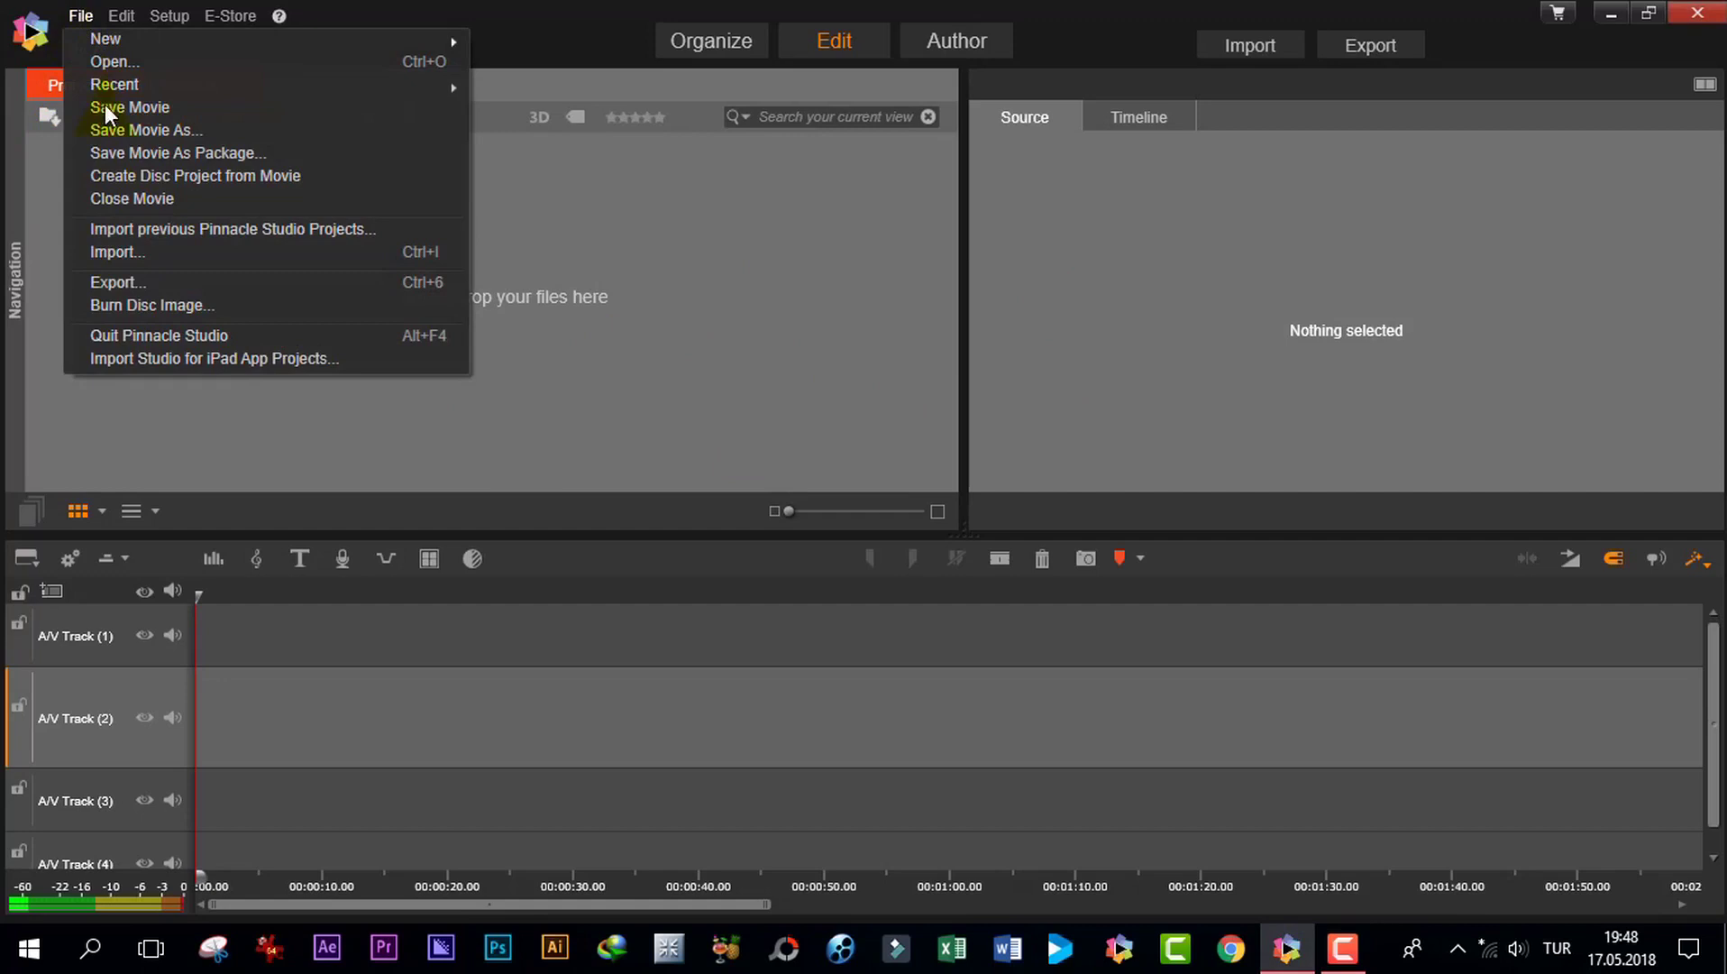
click(690, 260)
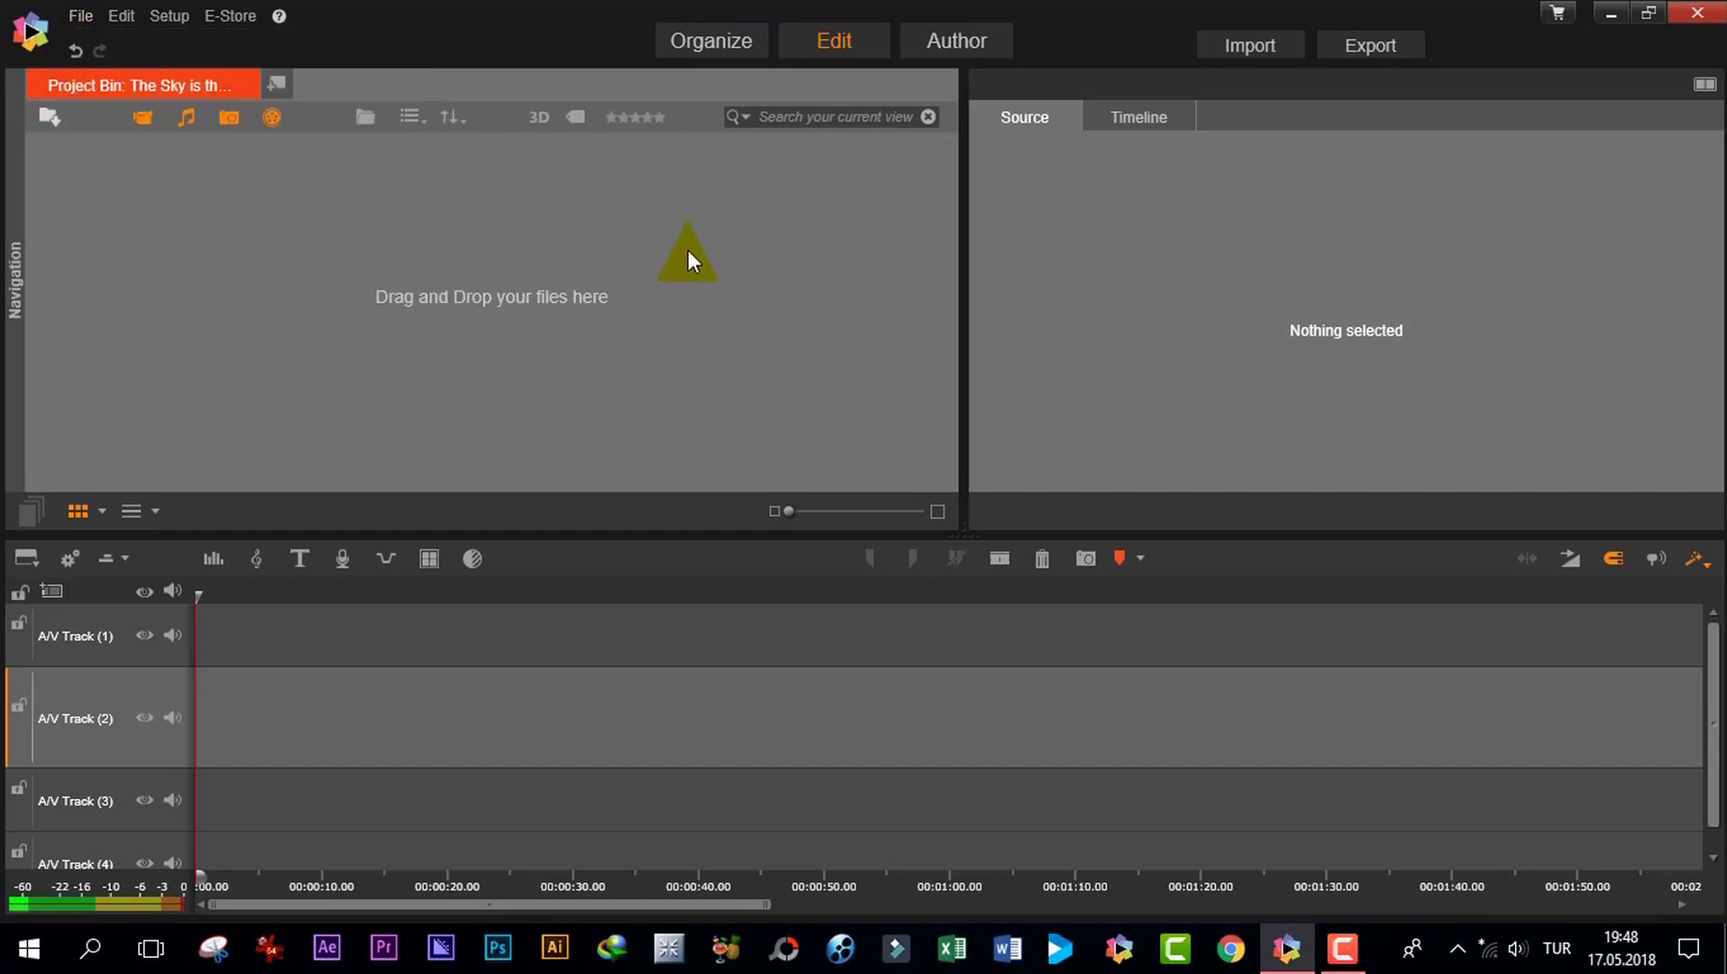
click(44, 119)
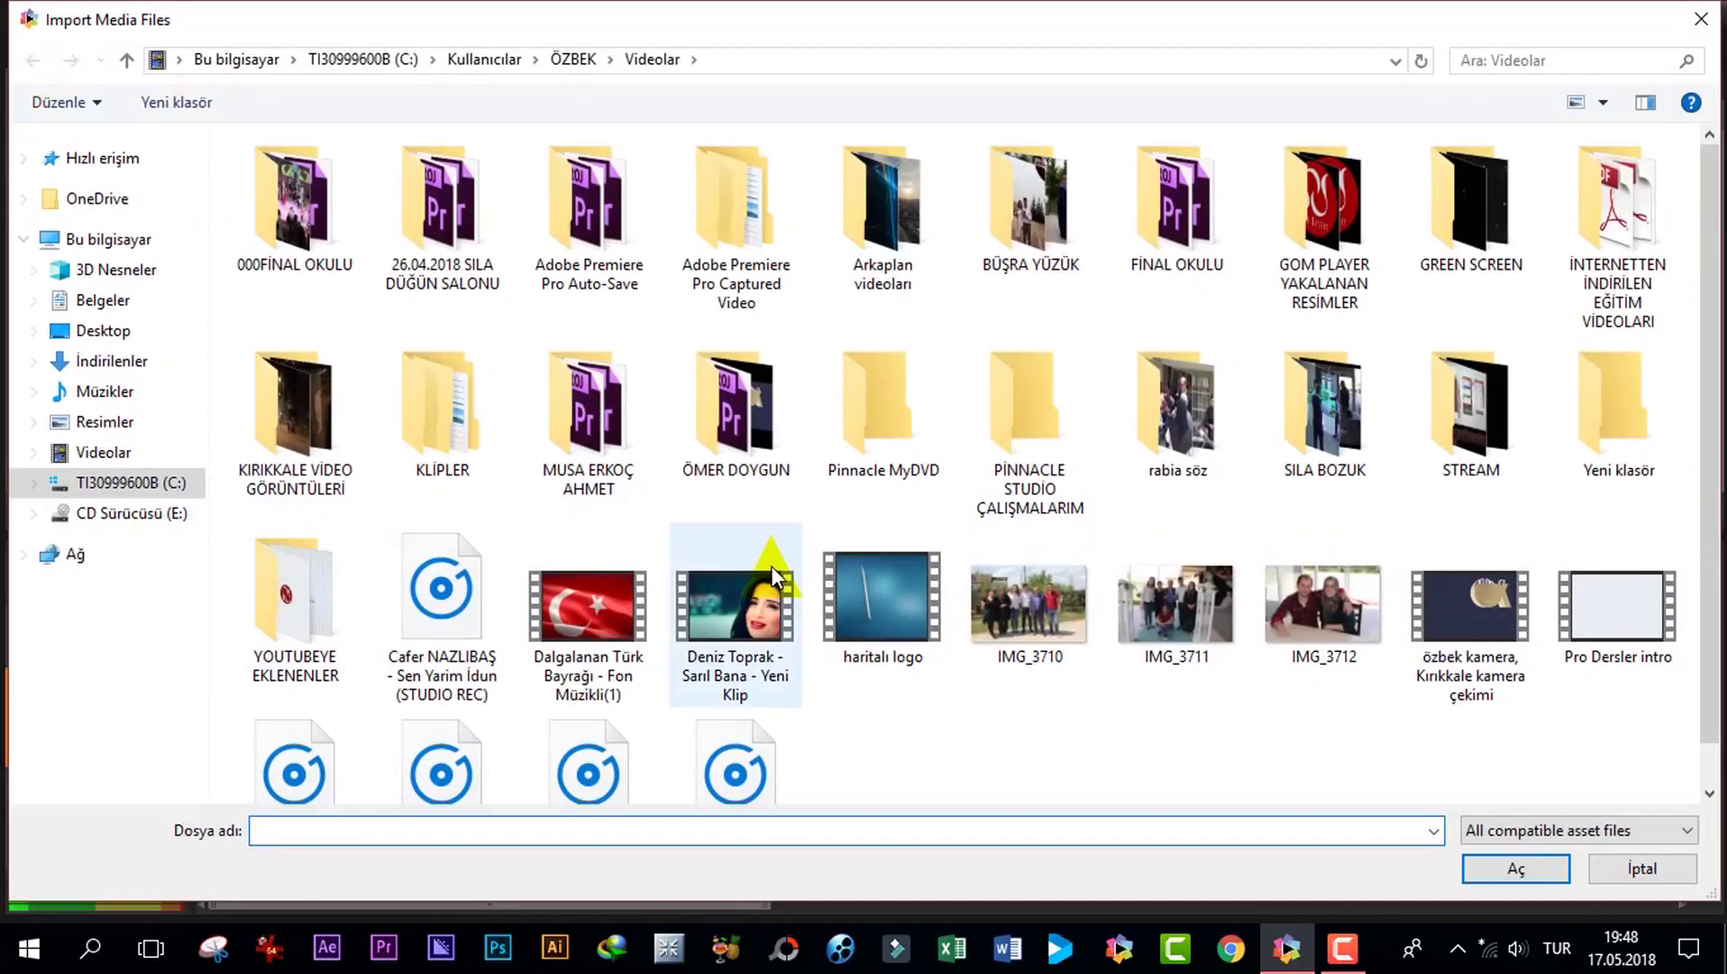
click(699, 599)
click(1478, 870)
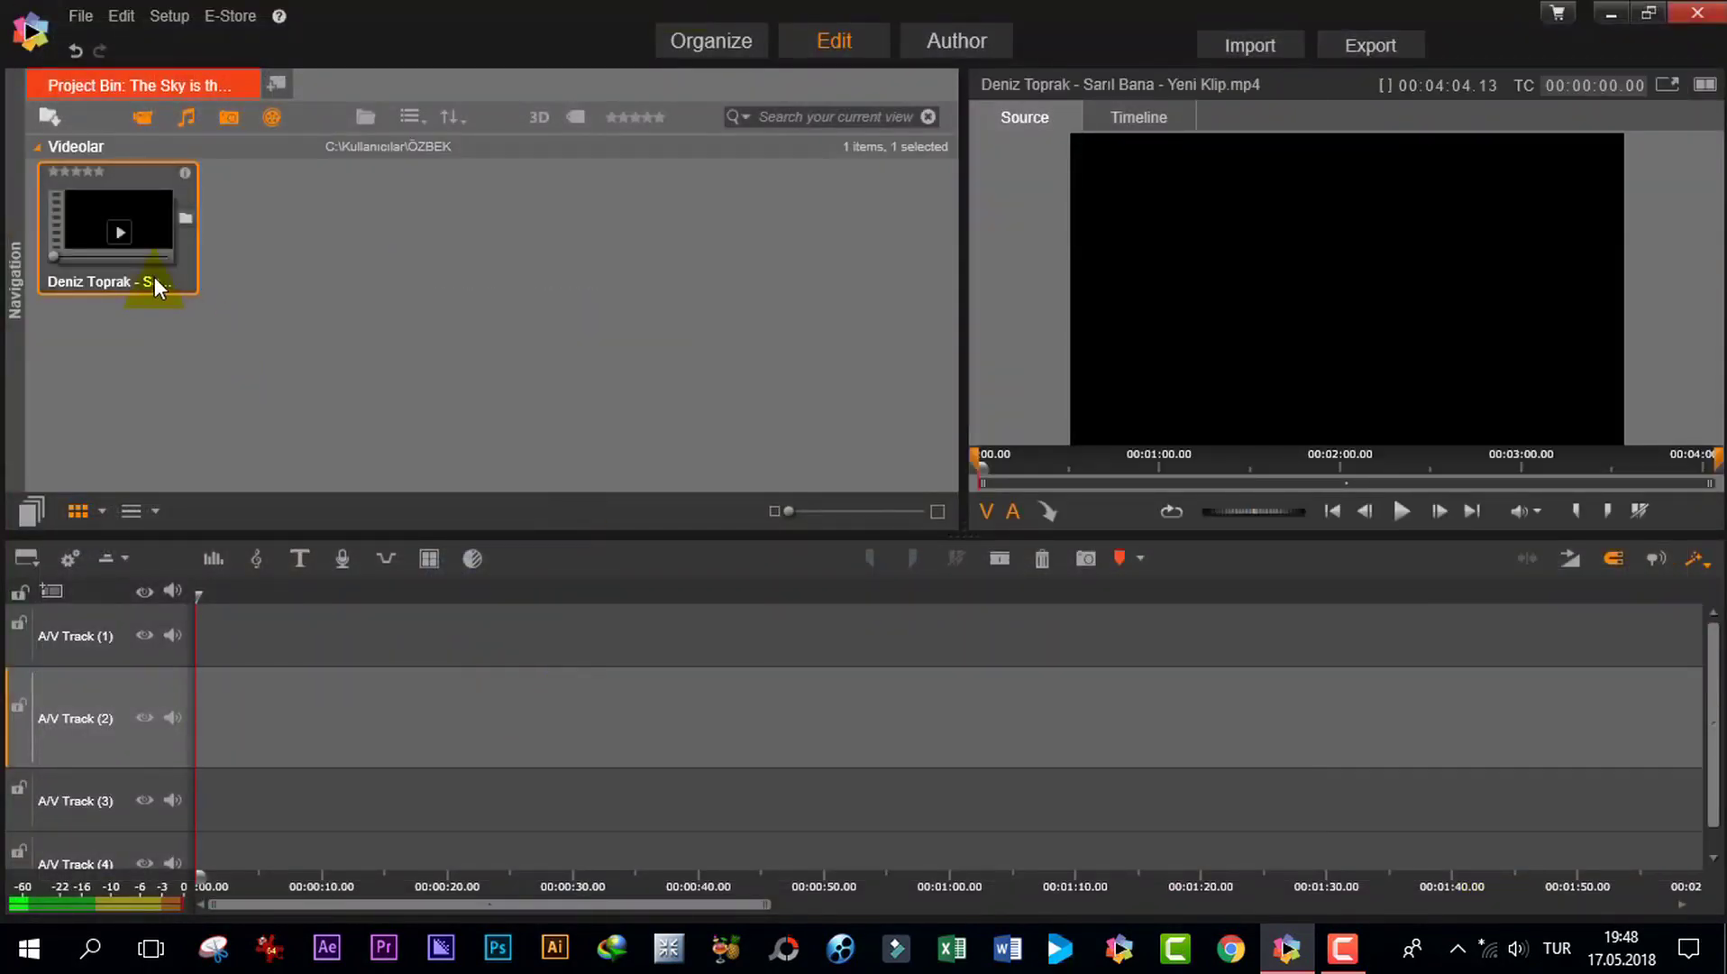
- Place the imported video at the start of A/V Track (2) and show the timeline's audio mixer
drag(93, 207, 204, 714)
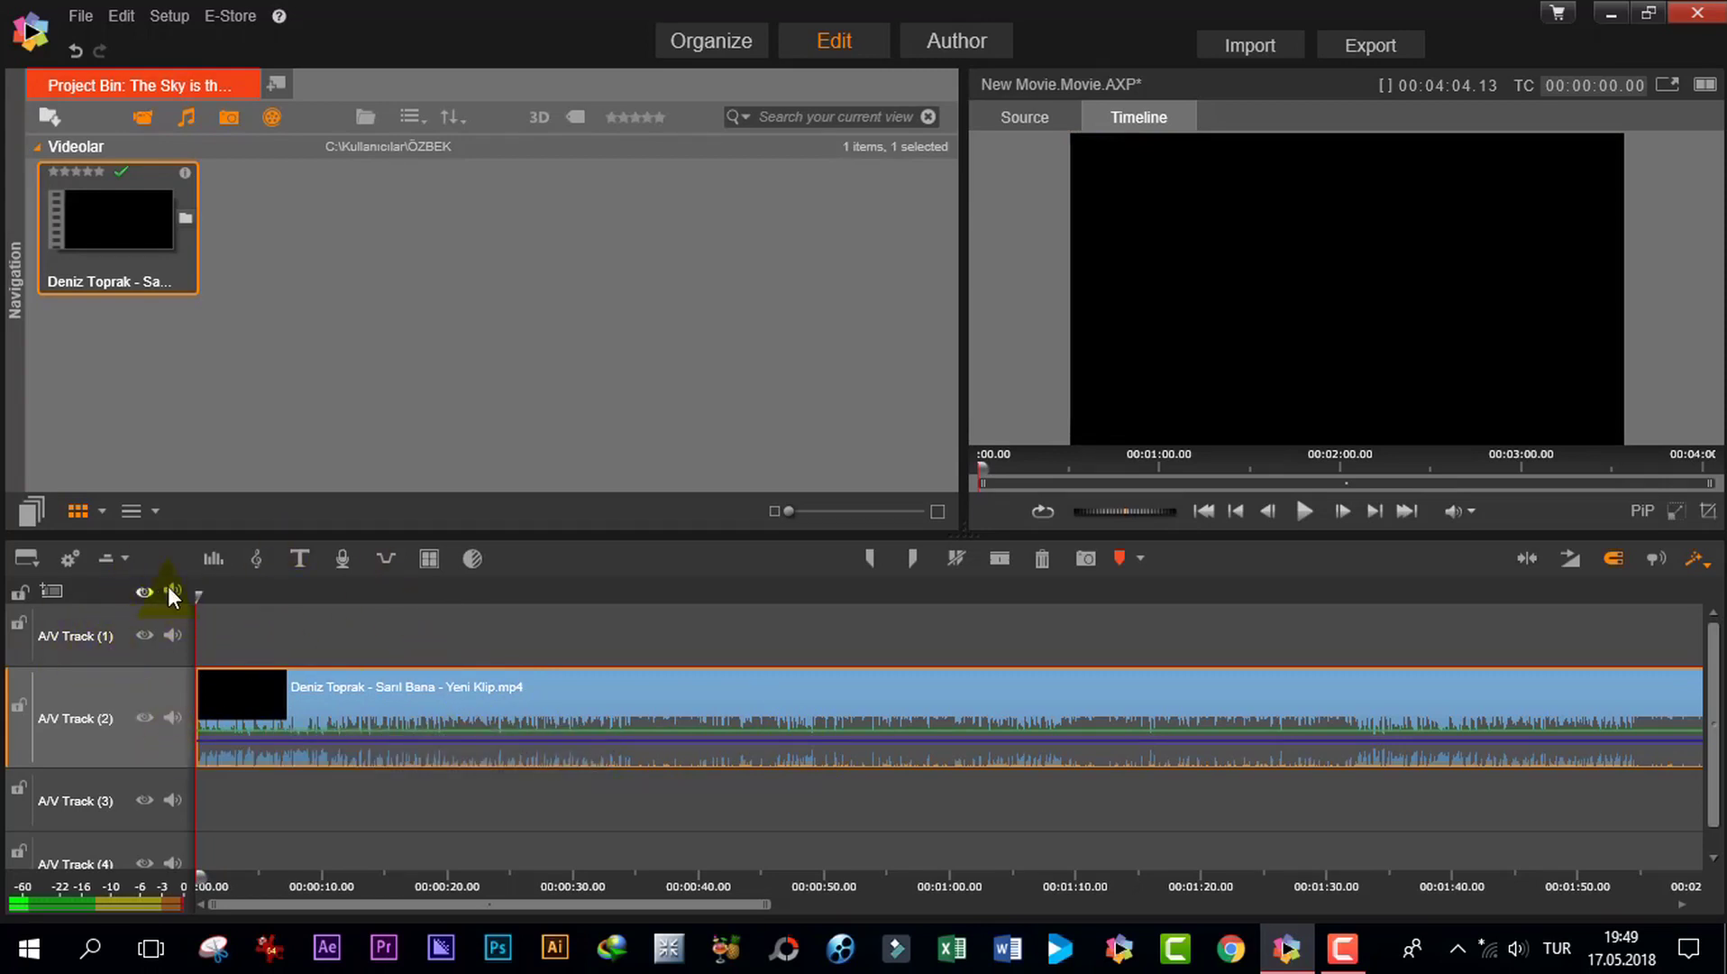
click(212, 560)
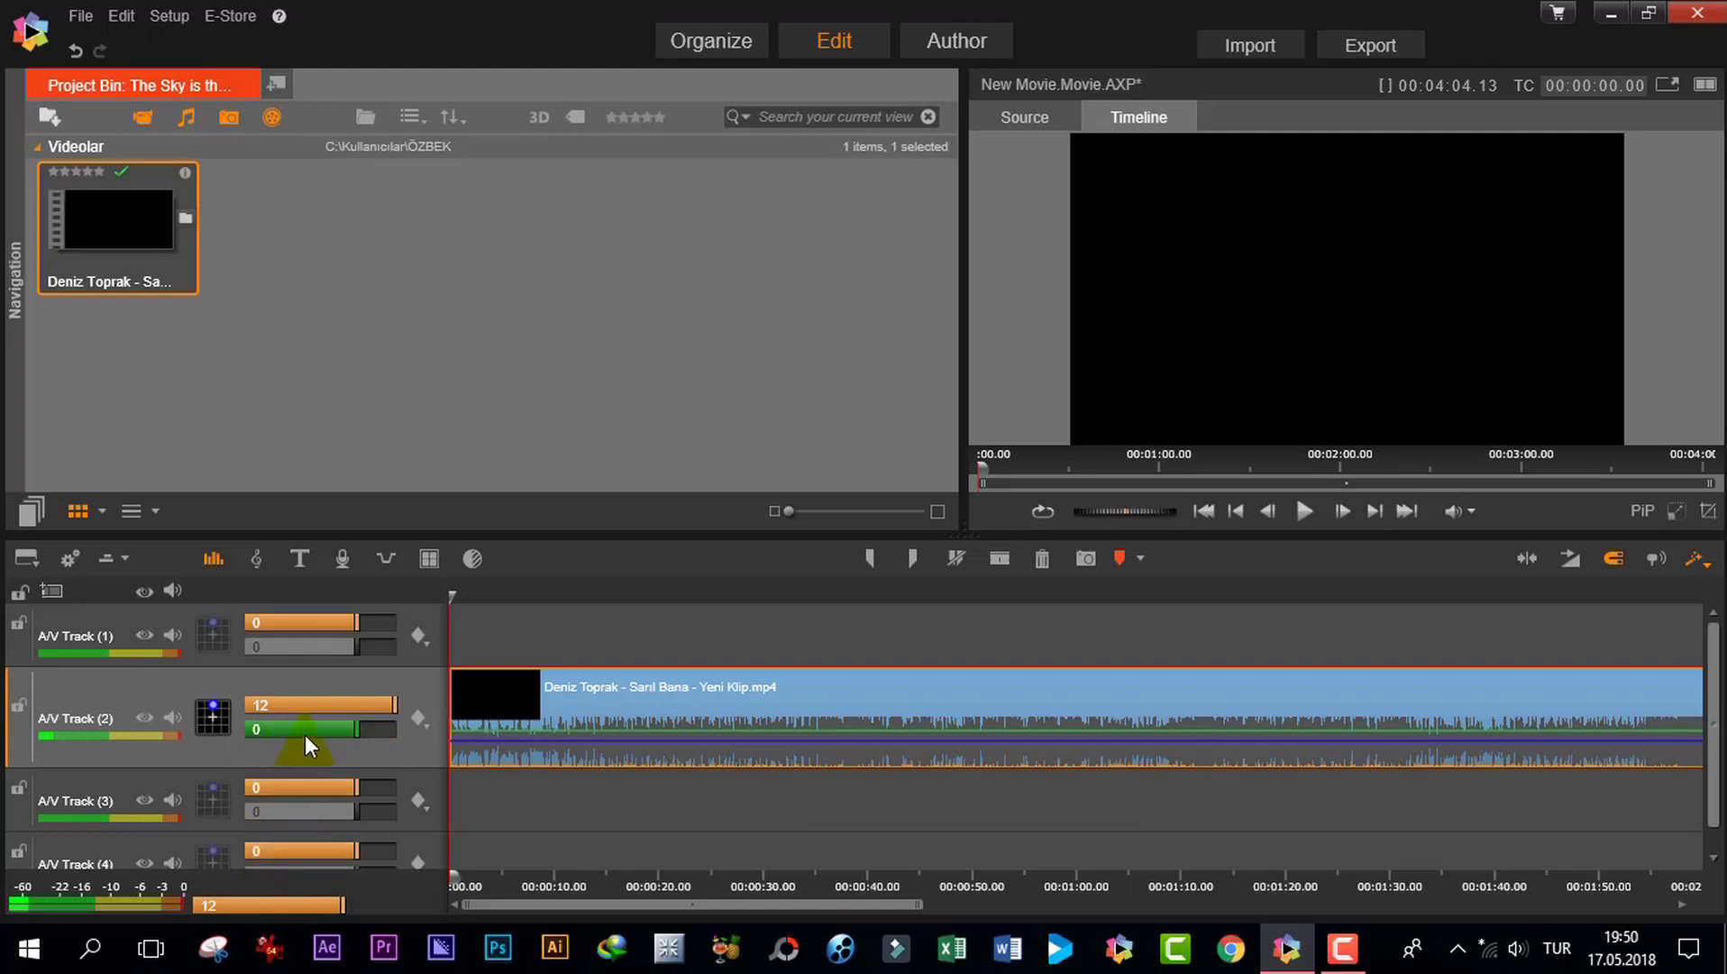
- Add five volume keyframes along the clip's green volume line between about 11 and 43 seconds
click(570, 731)
click(640, 733)
double_click(640, 733)
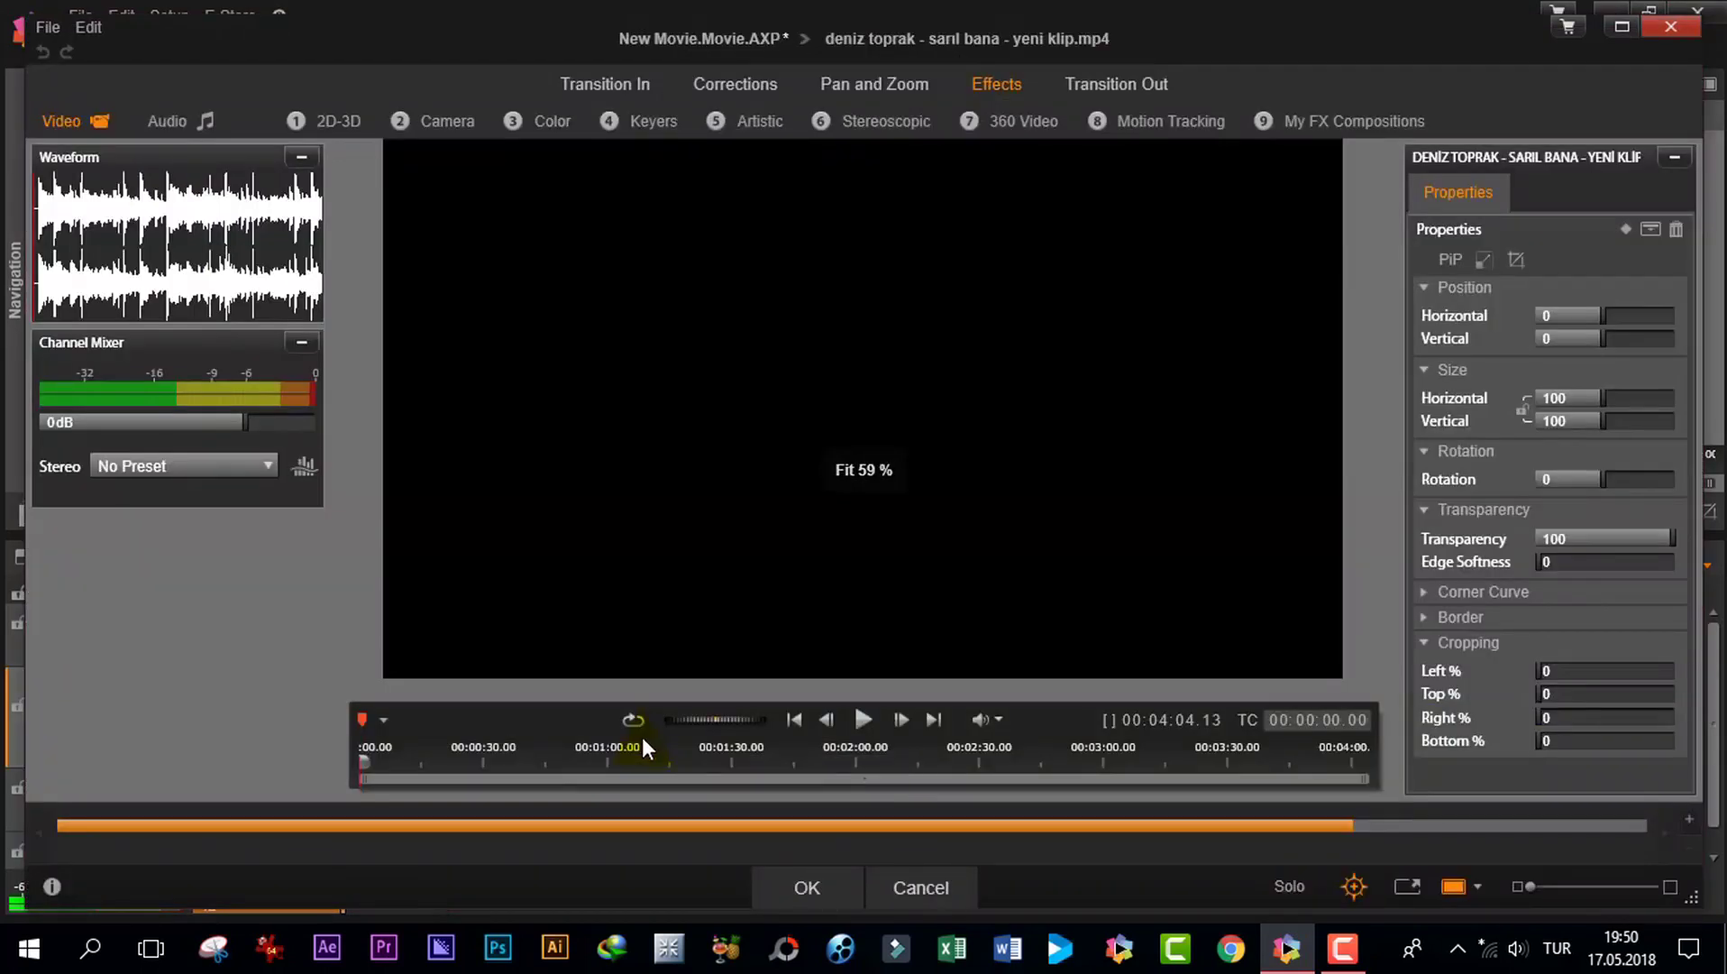
click(1667, 27)
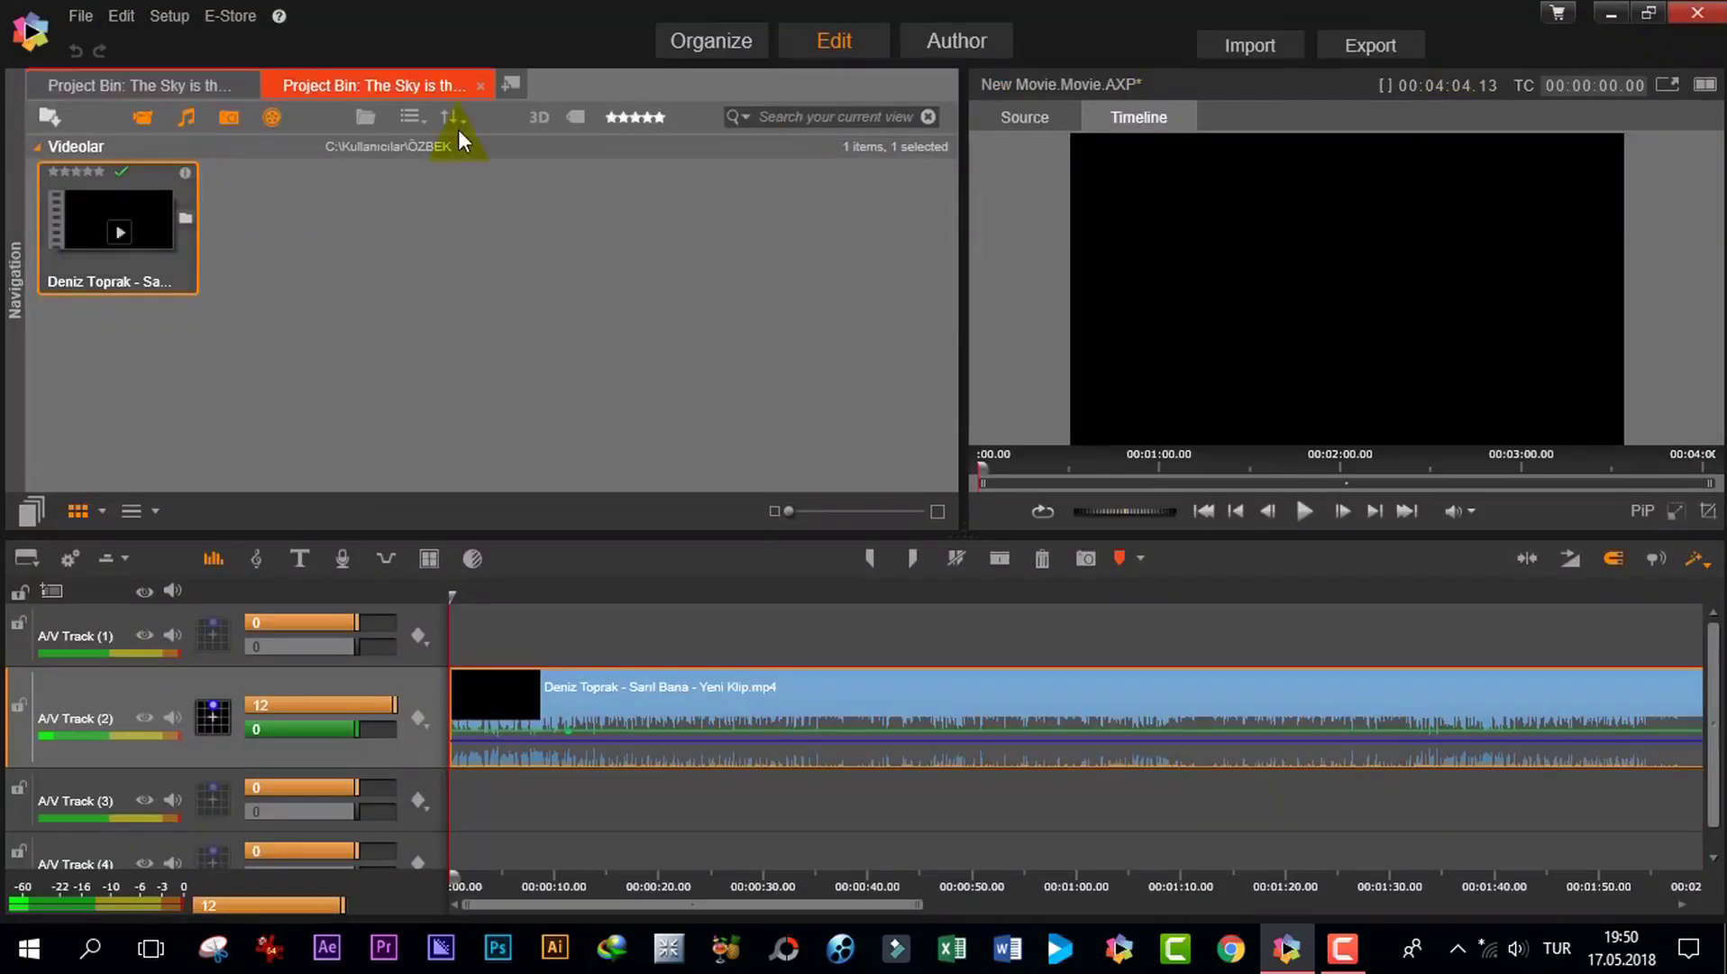
click(628, 730)
click(707, 729)
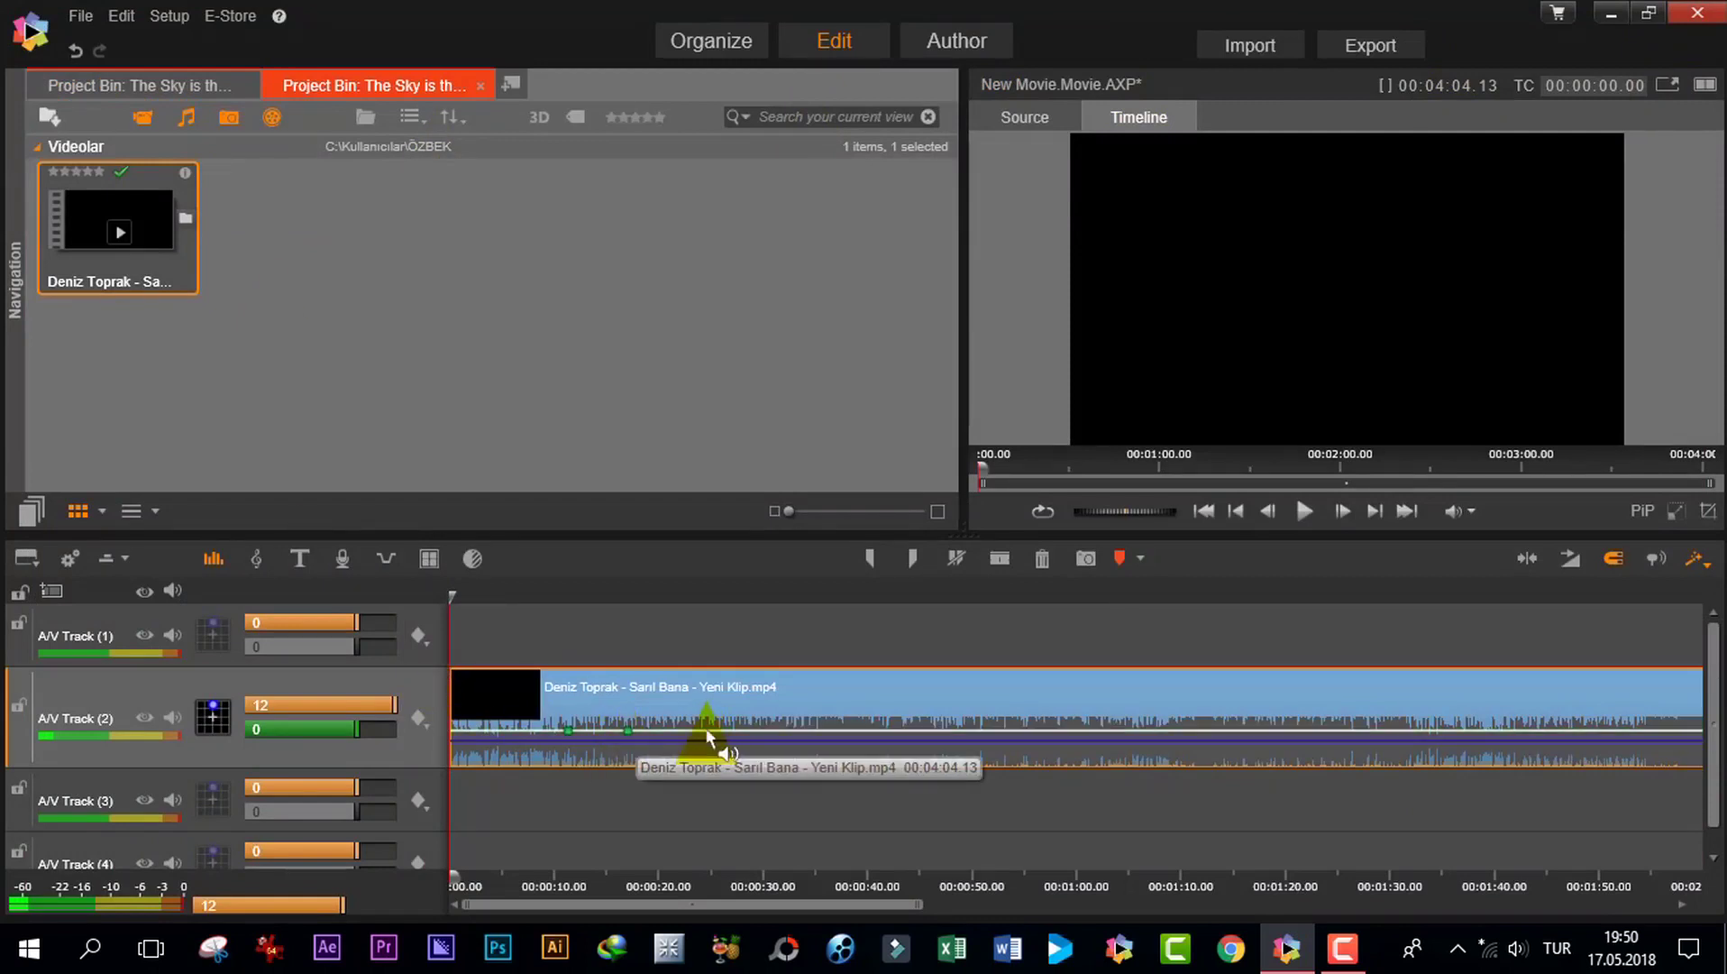
click(799, 729)
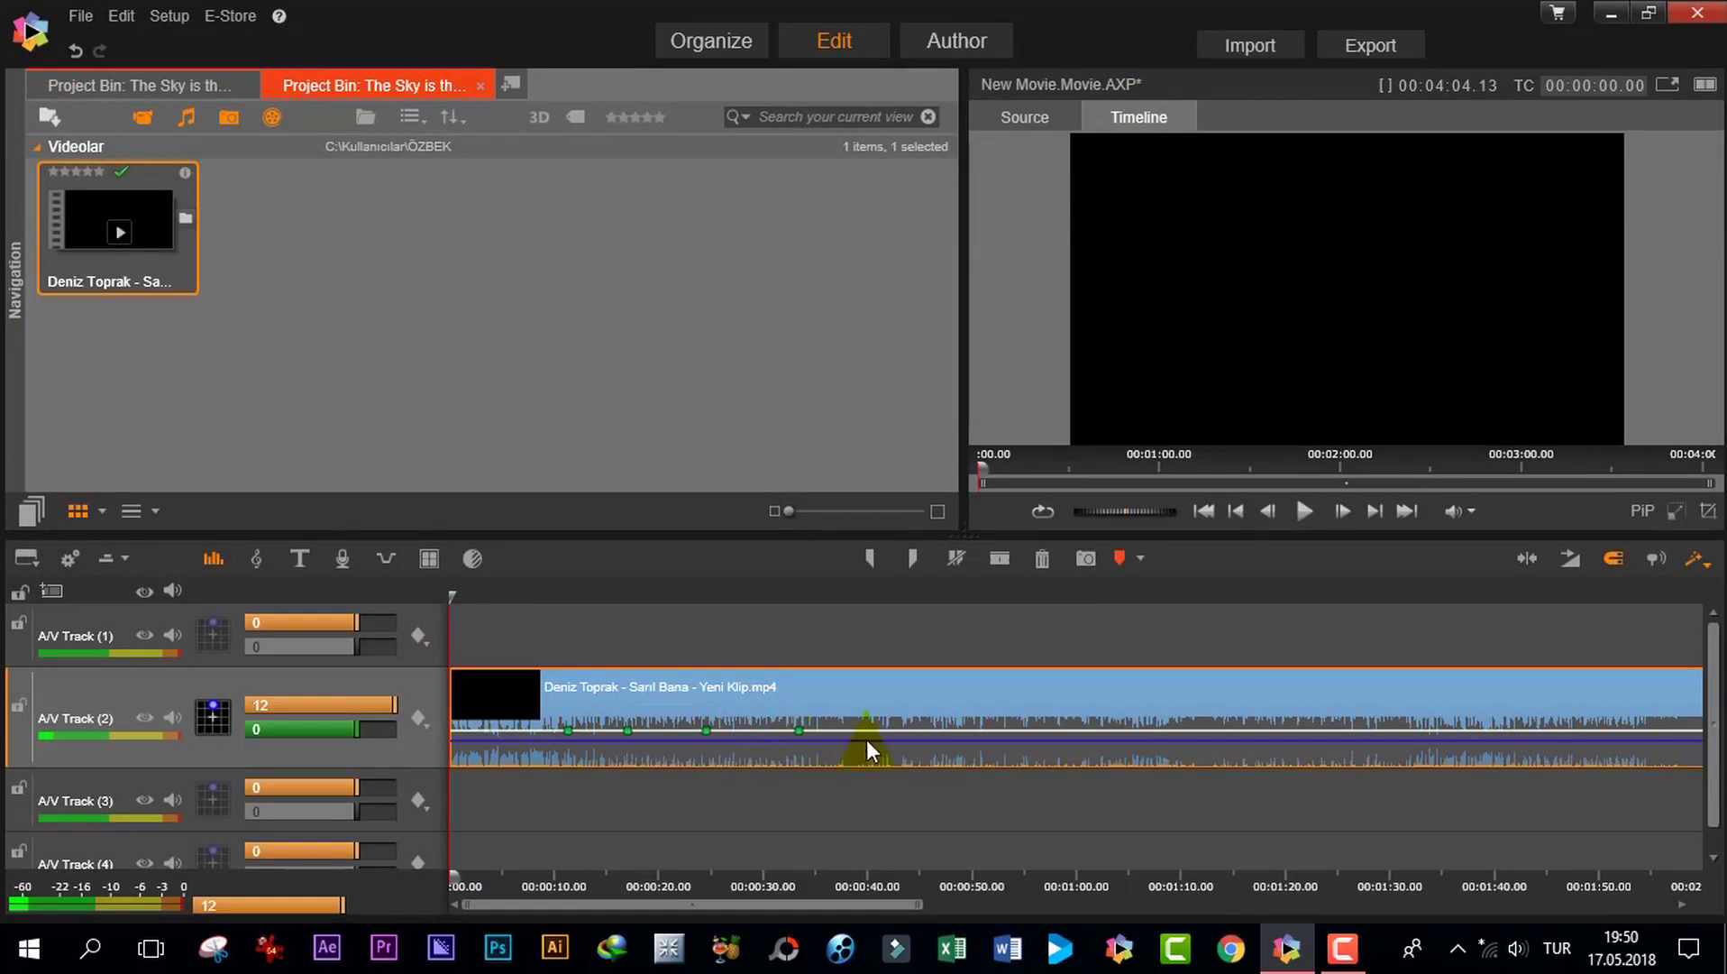
click(898, 729)
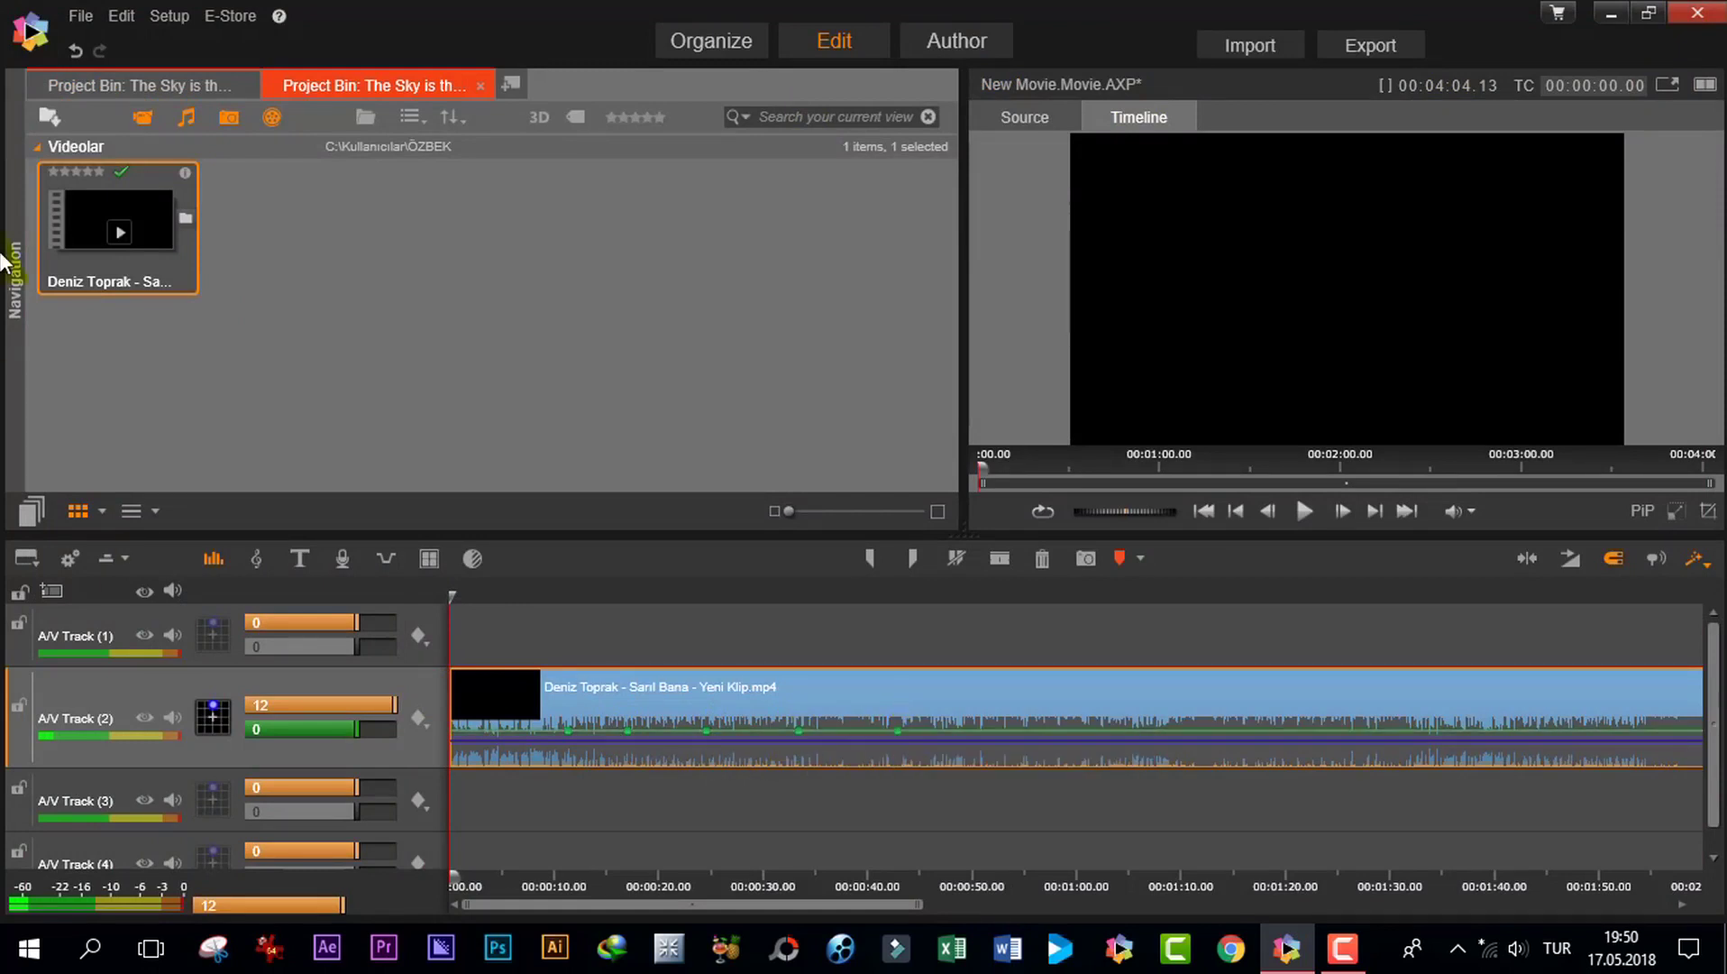
- Add two more volume keyframes to the clip at about 50 and 58 seconds
right_click(972, 732)
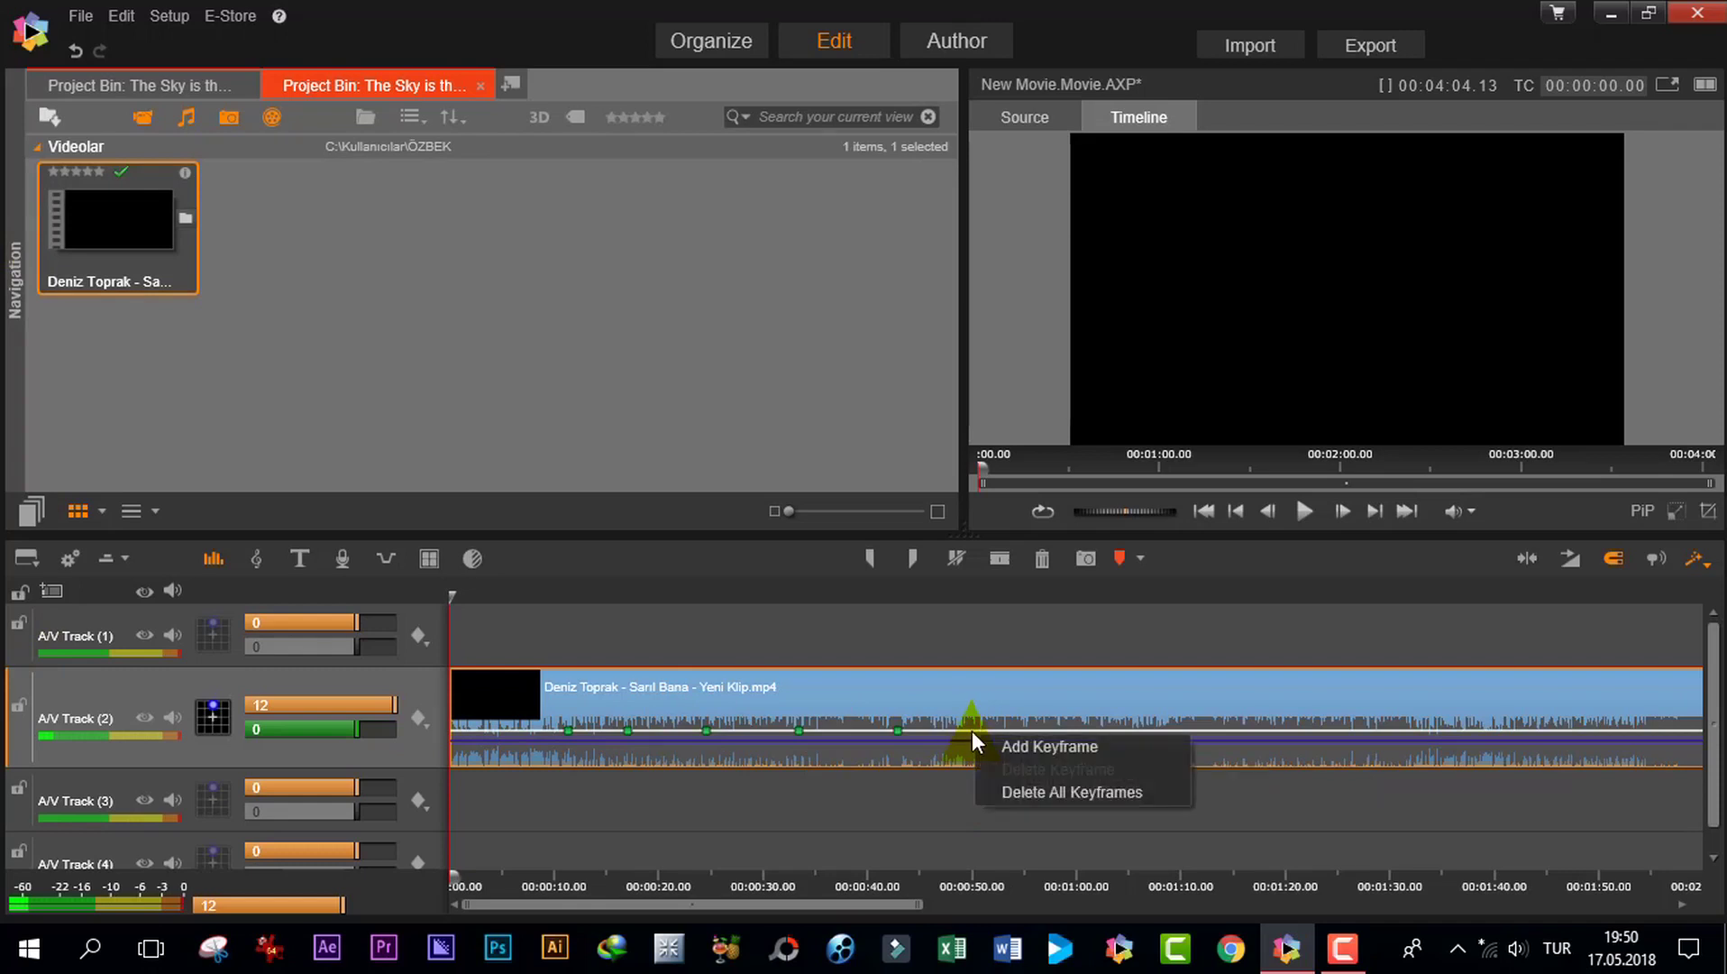
click(1032, 748)
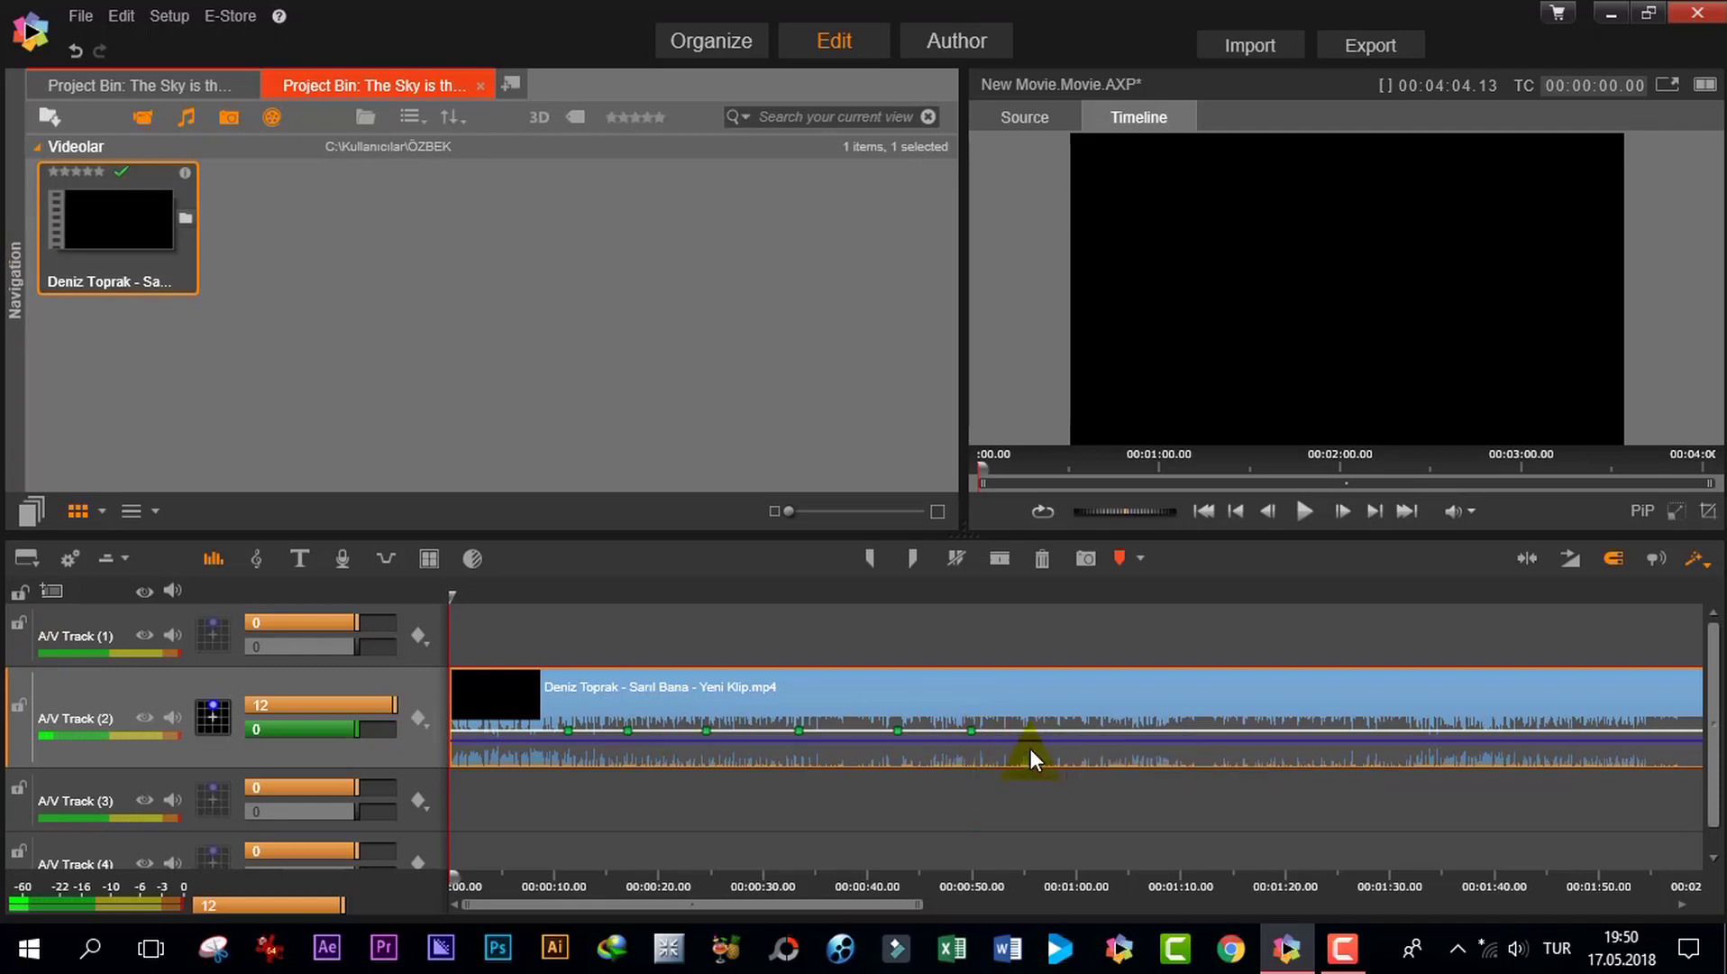
right_click(1056, 732)
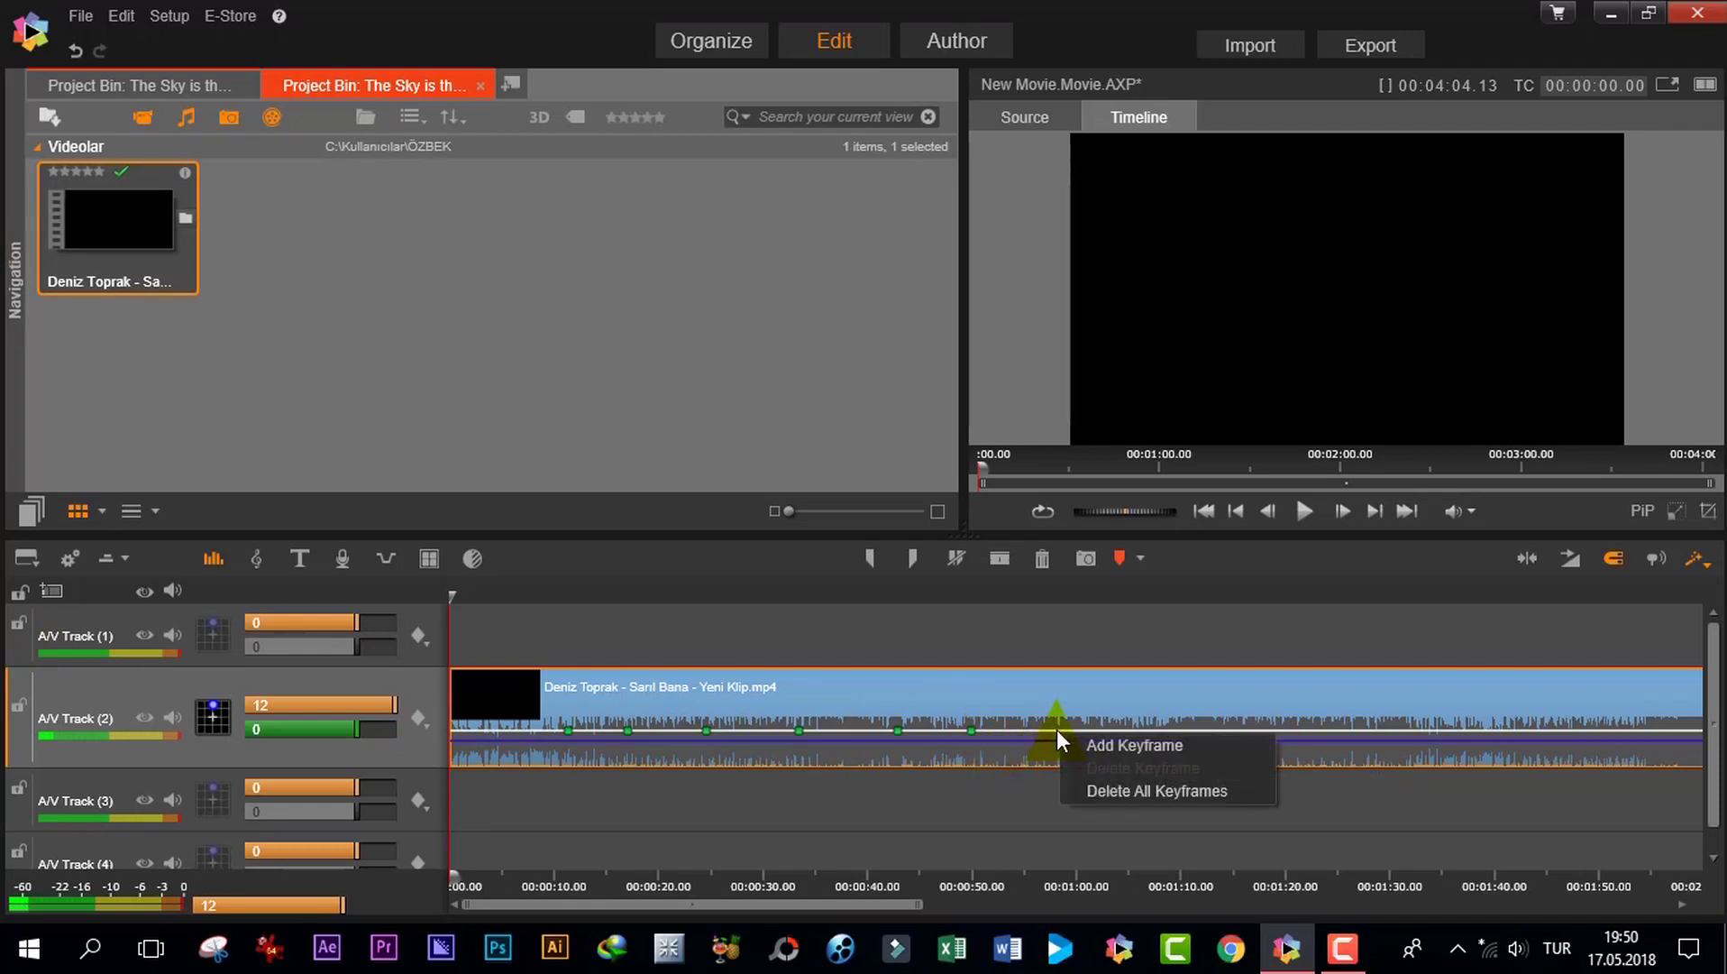
click(1106, 750)
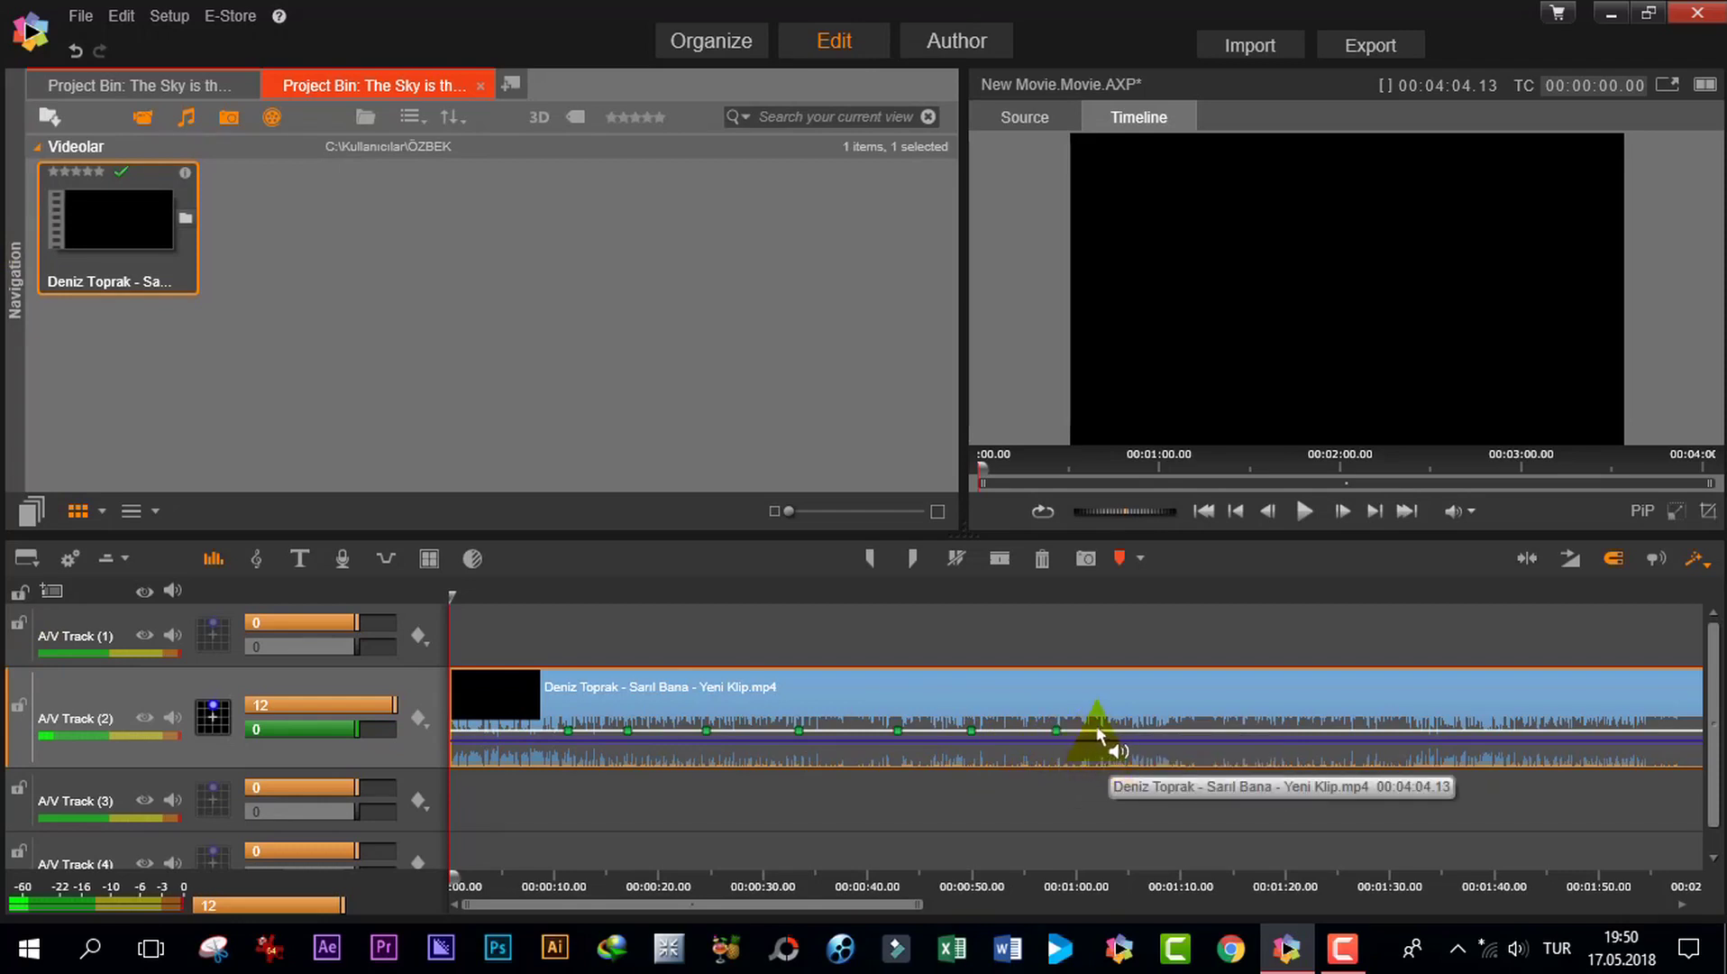
right_click(1086, 734)
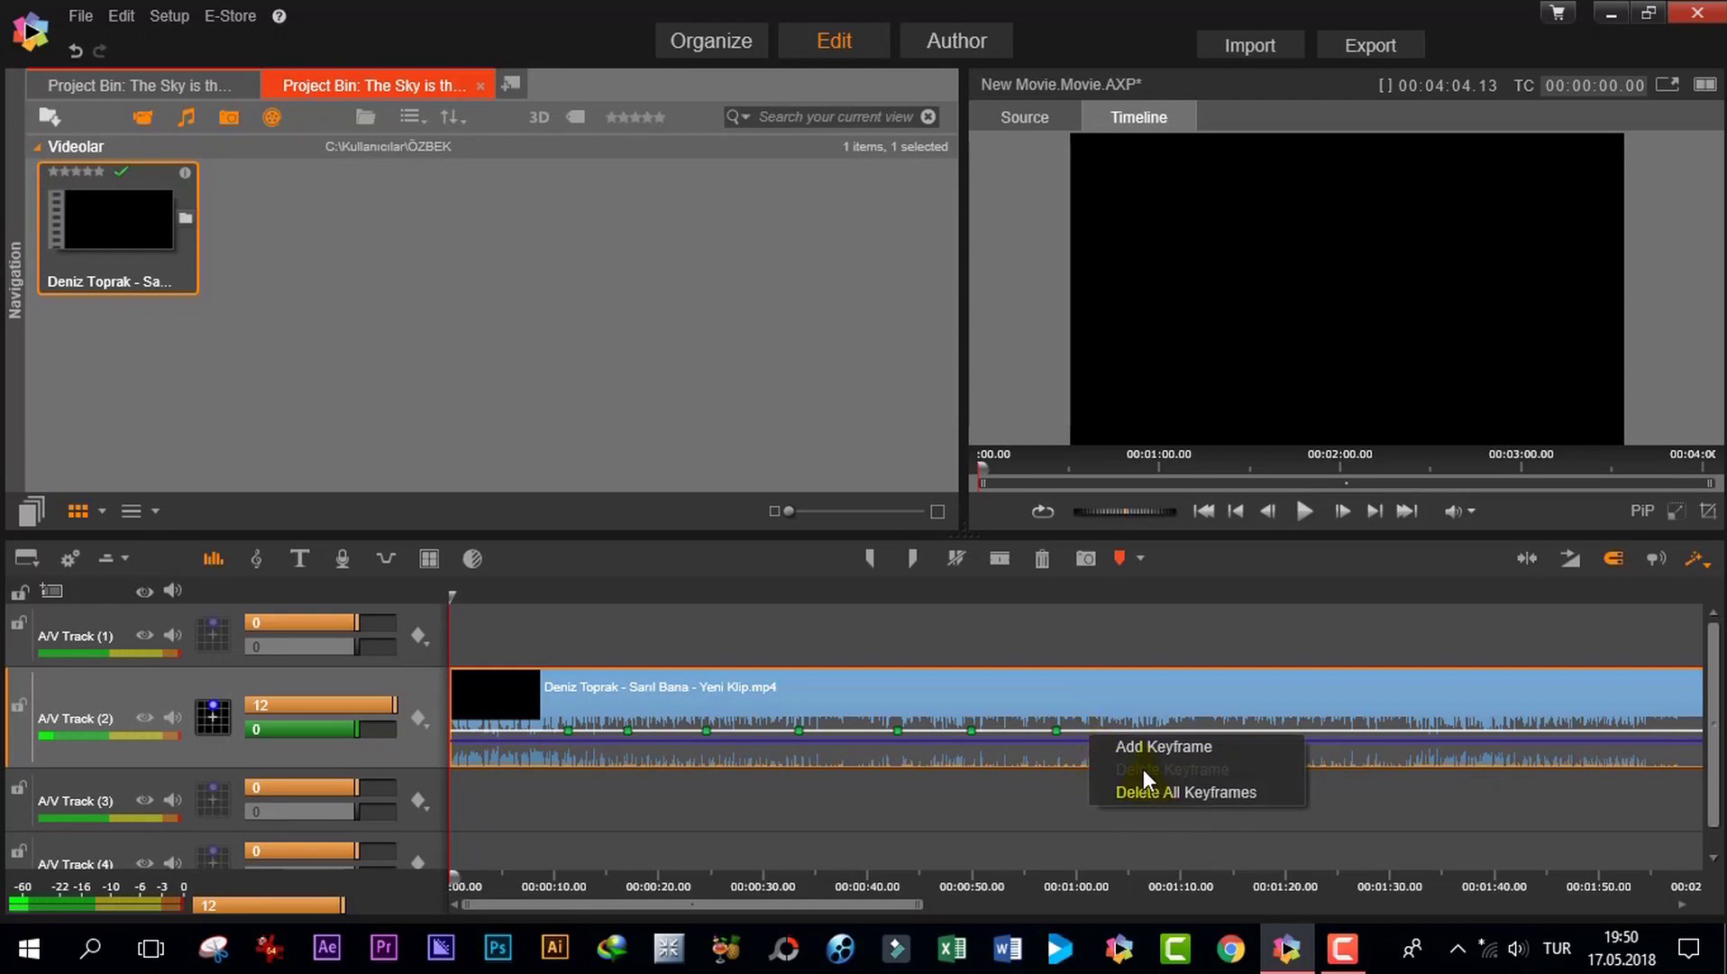
click(976, 793)
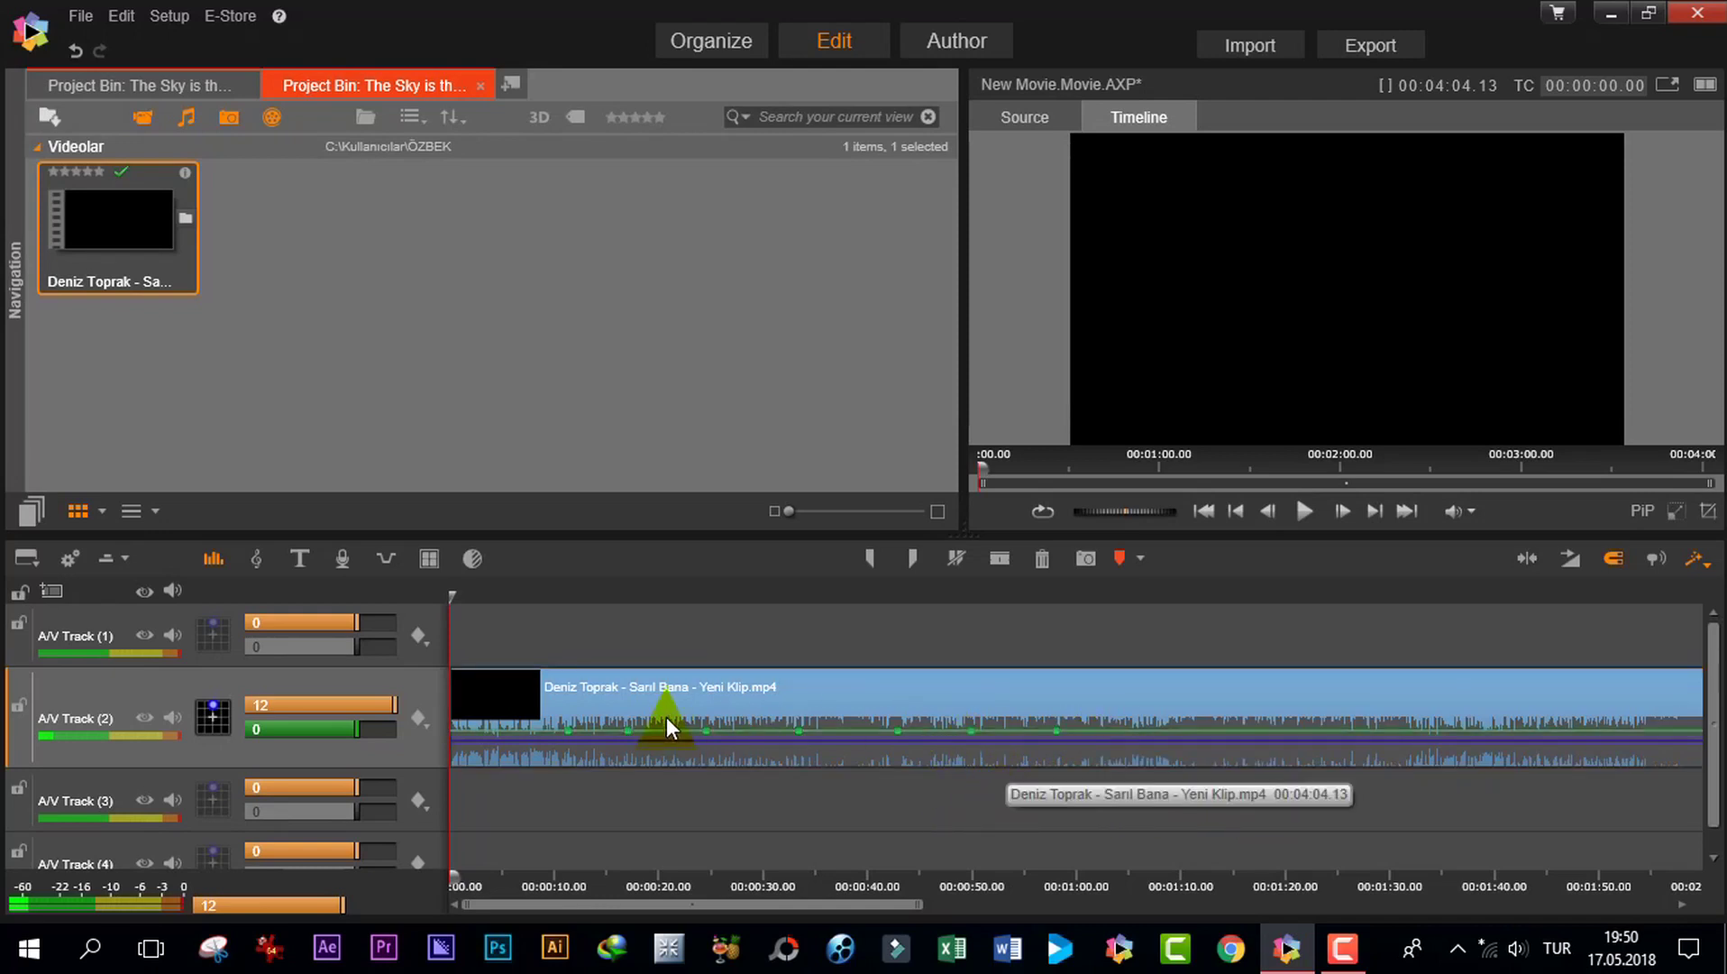
- Delete the volume keyframe at about 33 seconds, followed by all remaining keyframes on the clip
right_click(800, 728)
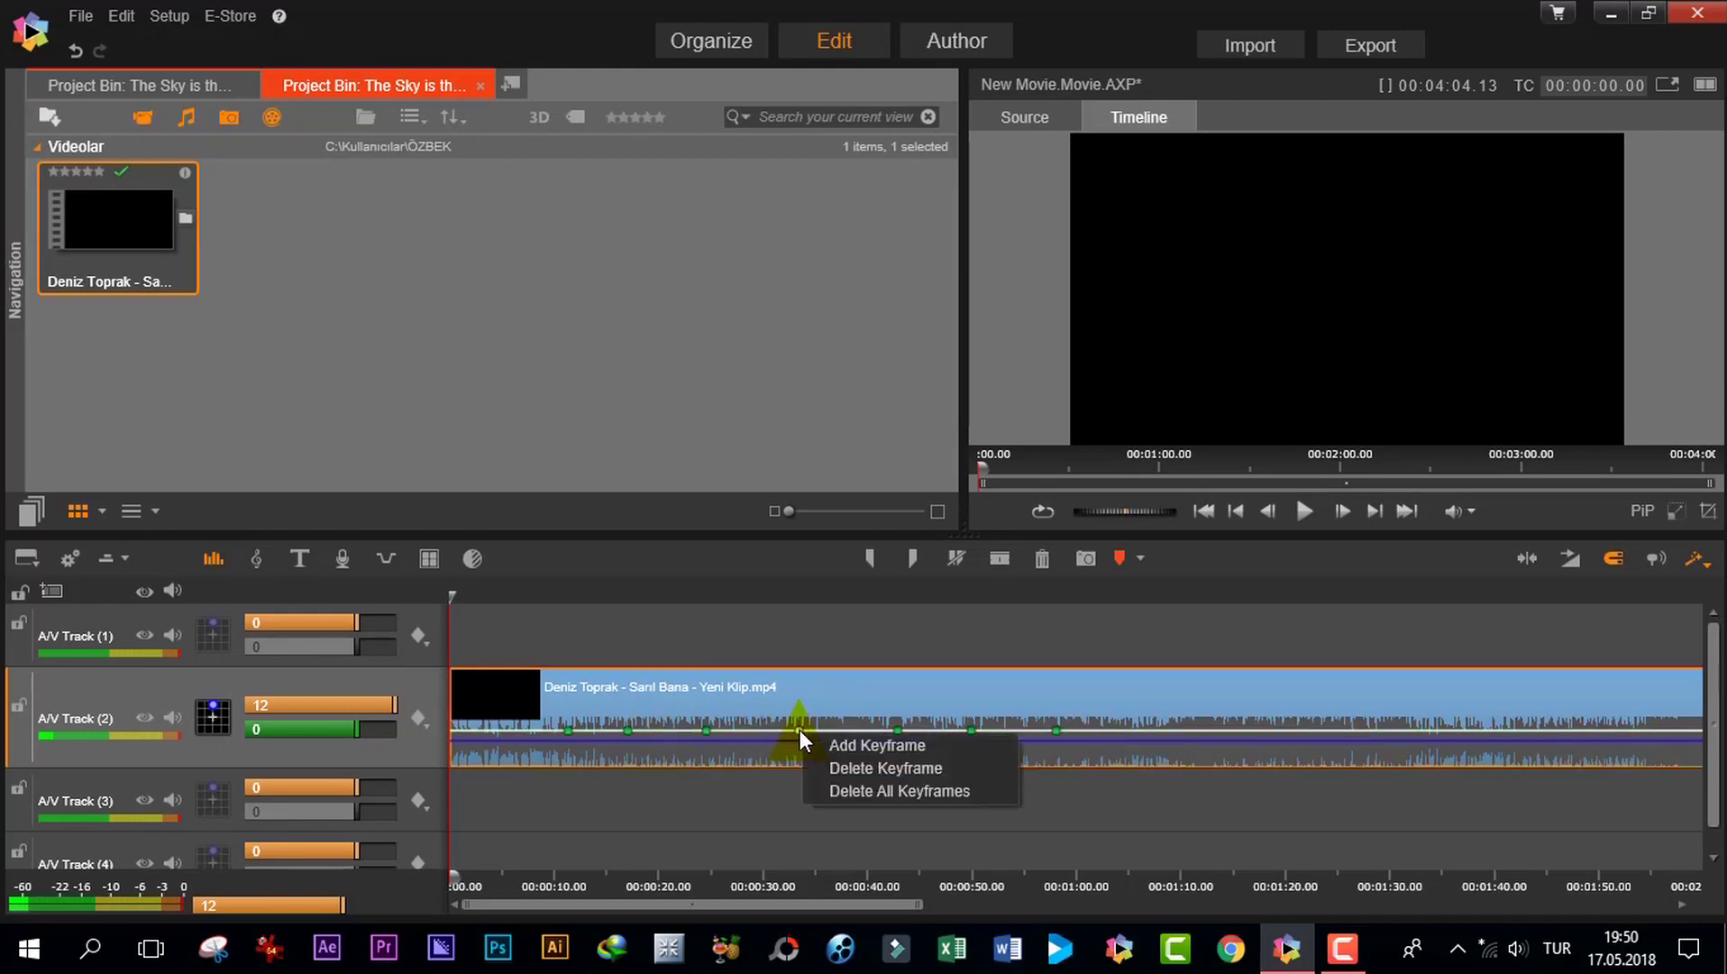
click(878, 768)
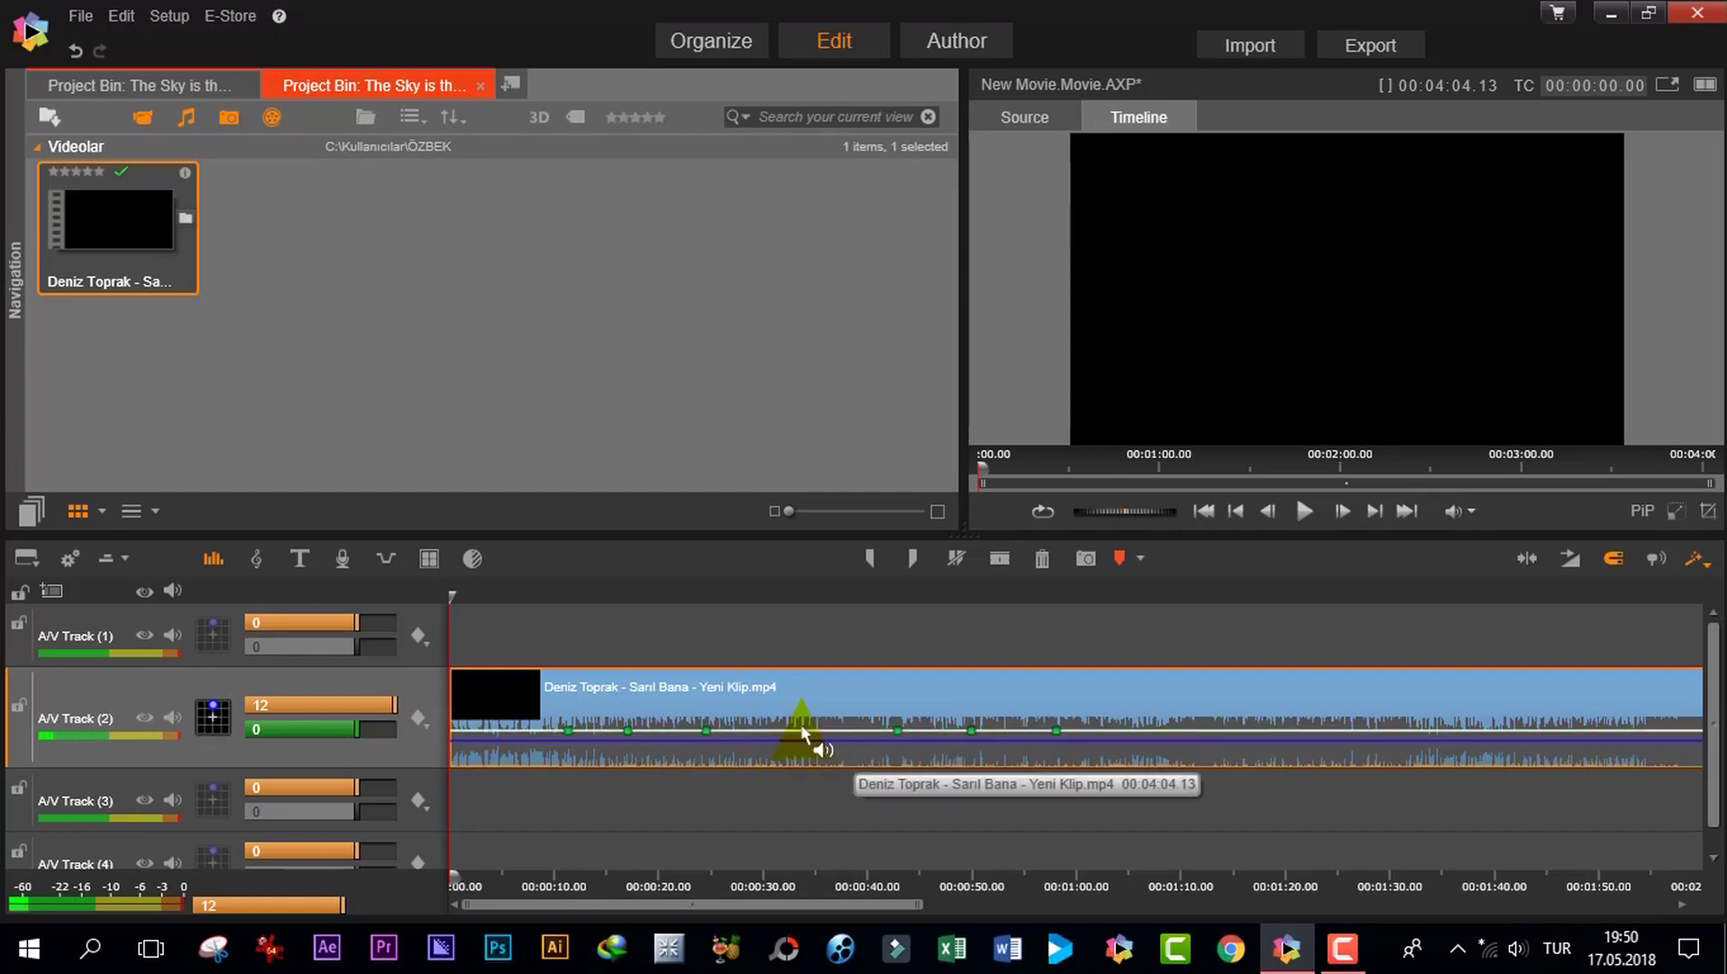
right_click(897, 731)
click(970, 789)
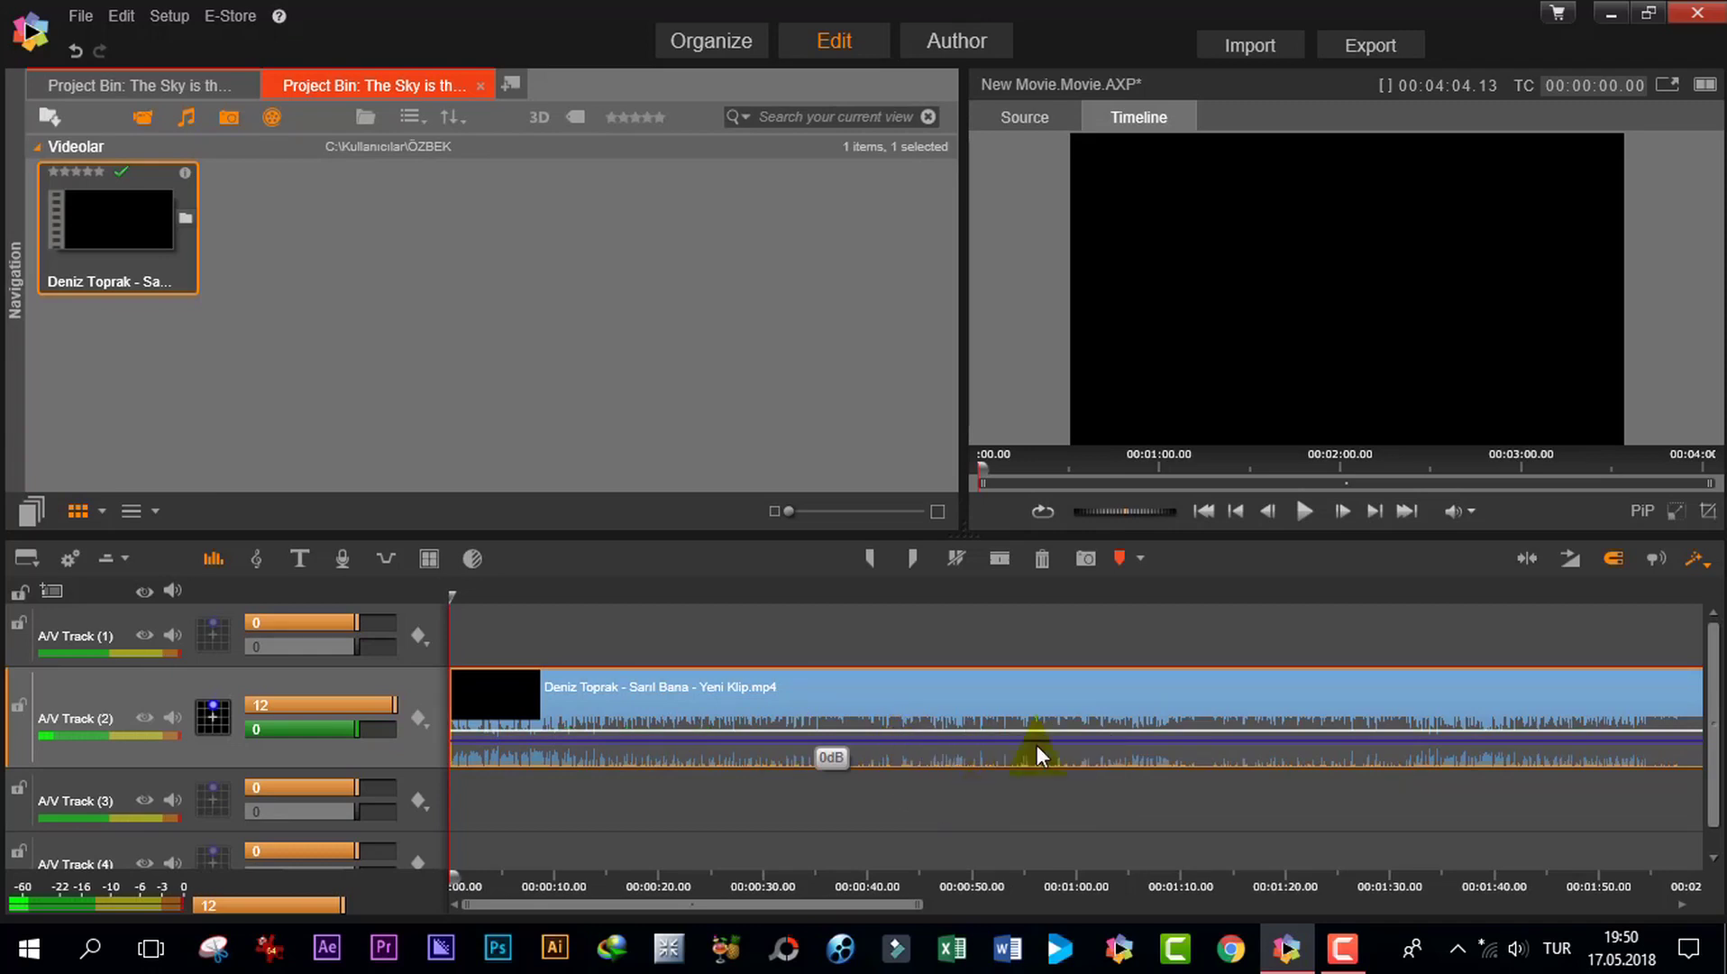
- Add volume keyframes to the A/V Track (2) clip at about 13, 19, 41, 57 and 74 seconds
click(681, 704)
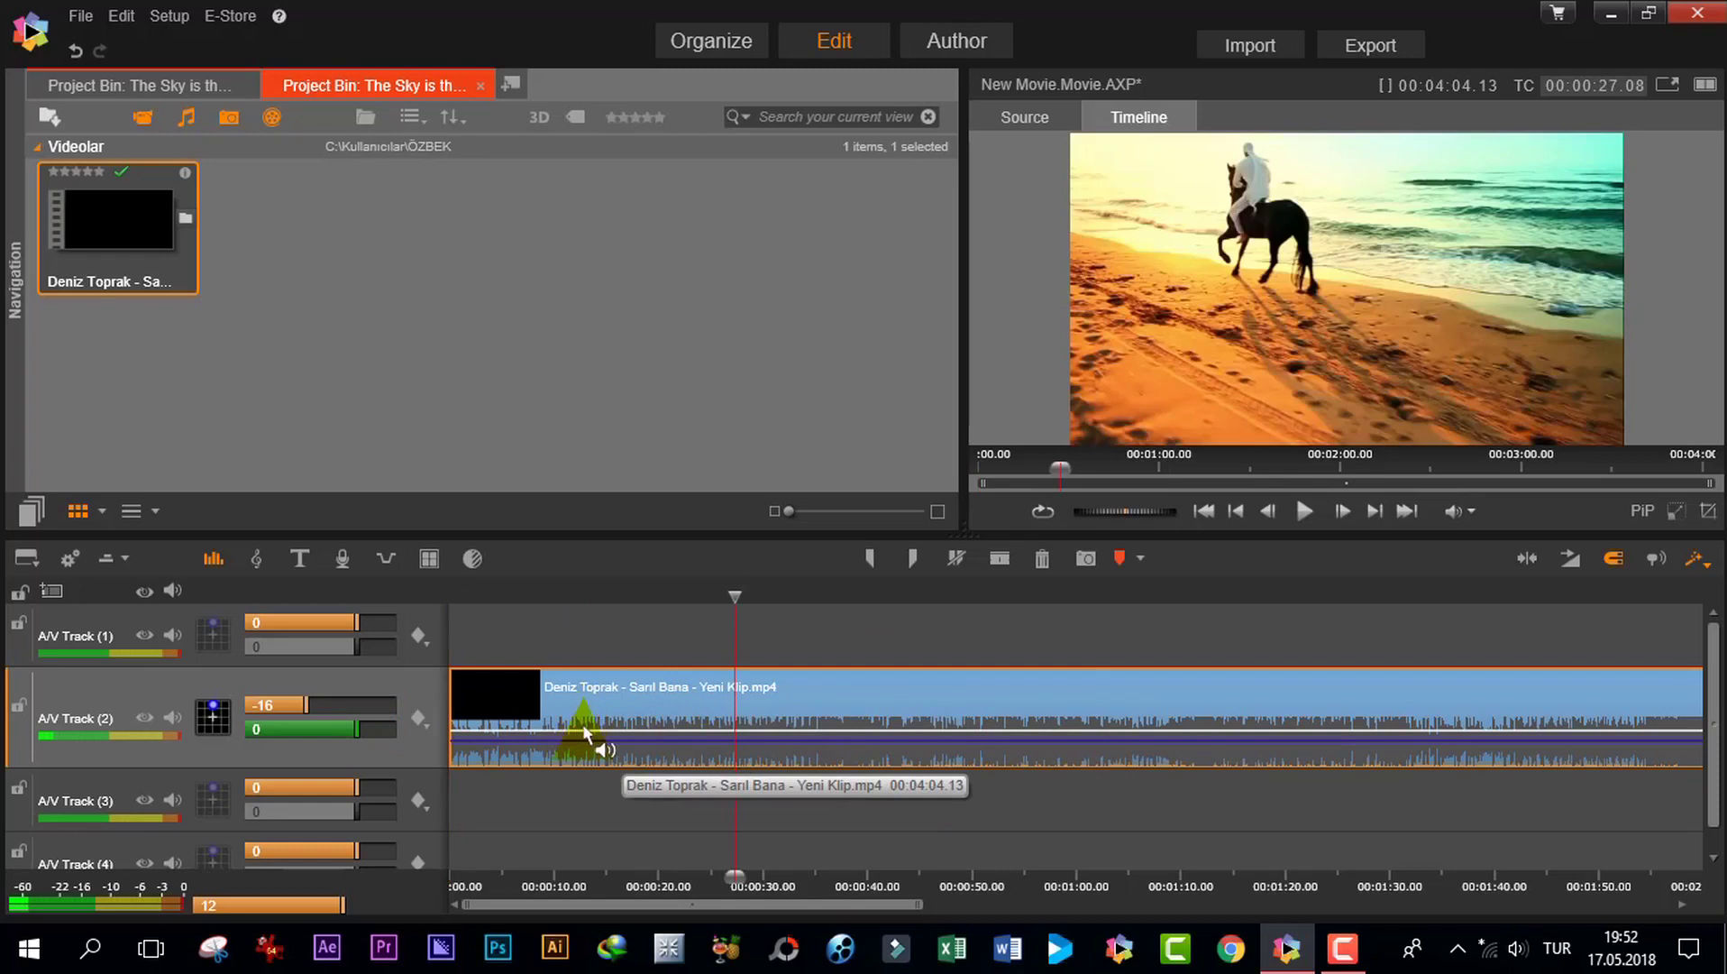
click(584, 730)
click(650, 730)
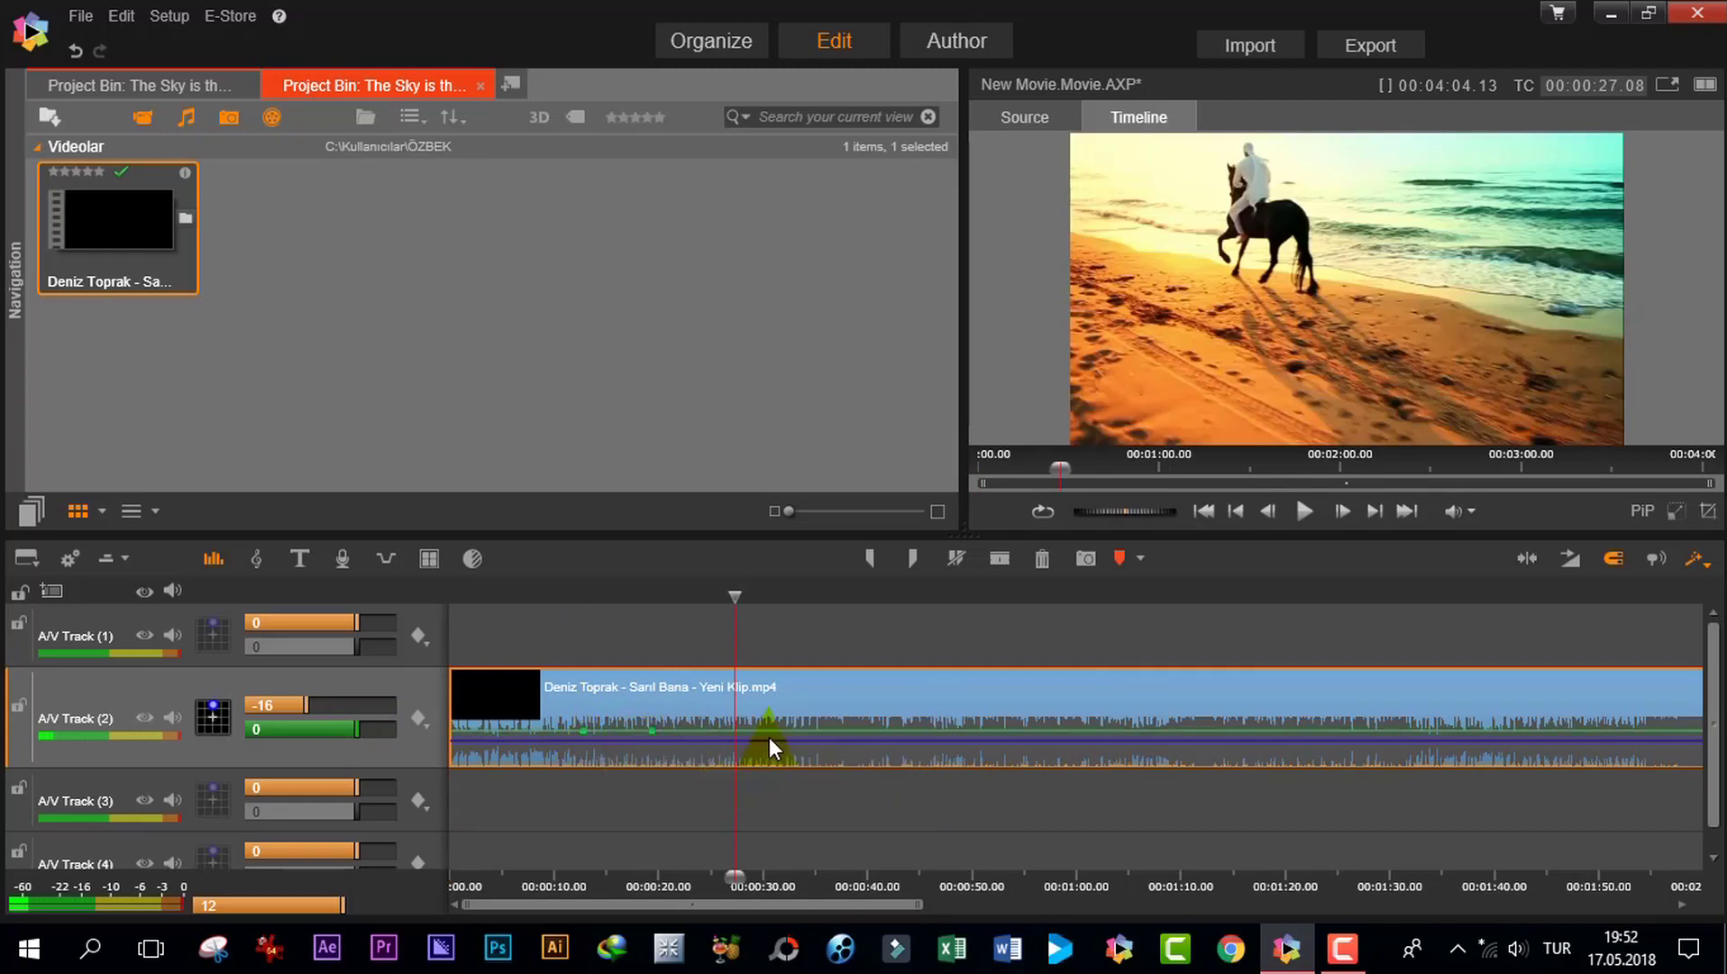
click(873, 730)
click(1045, 731)
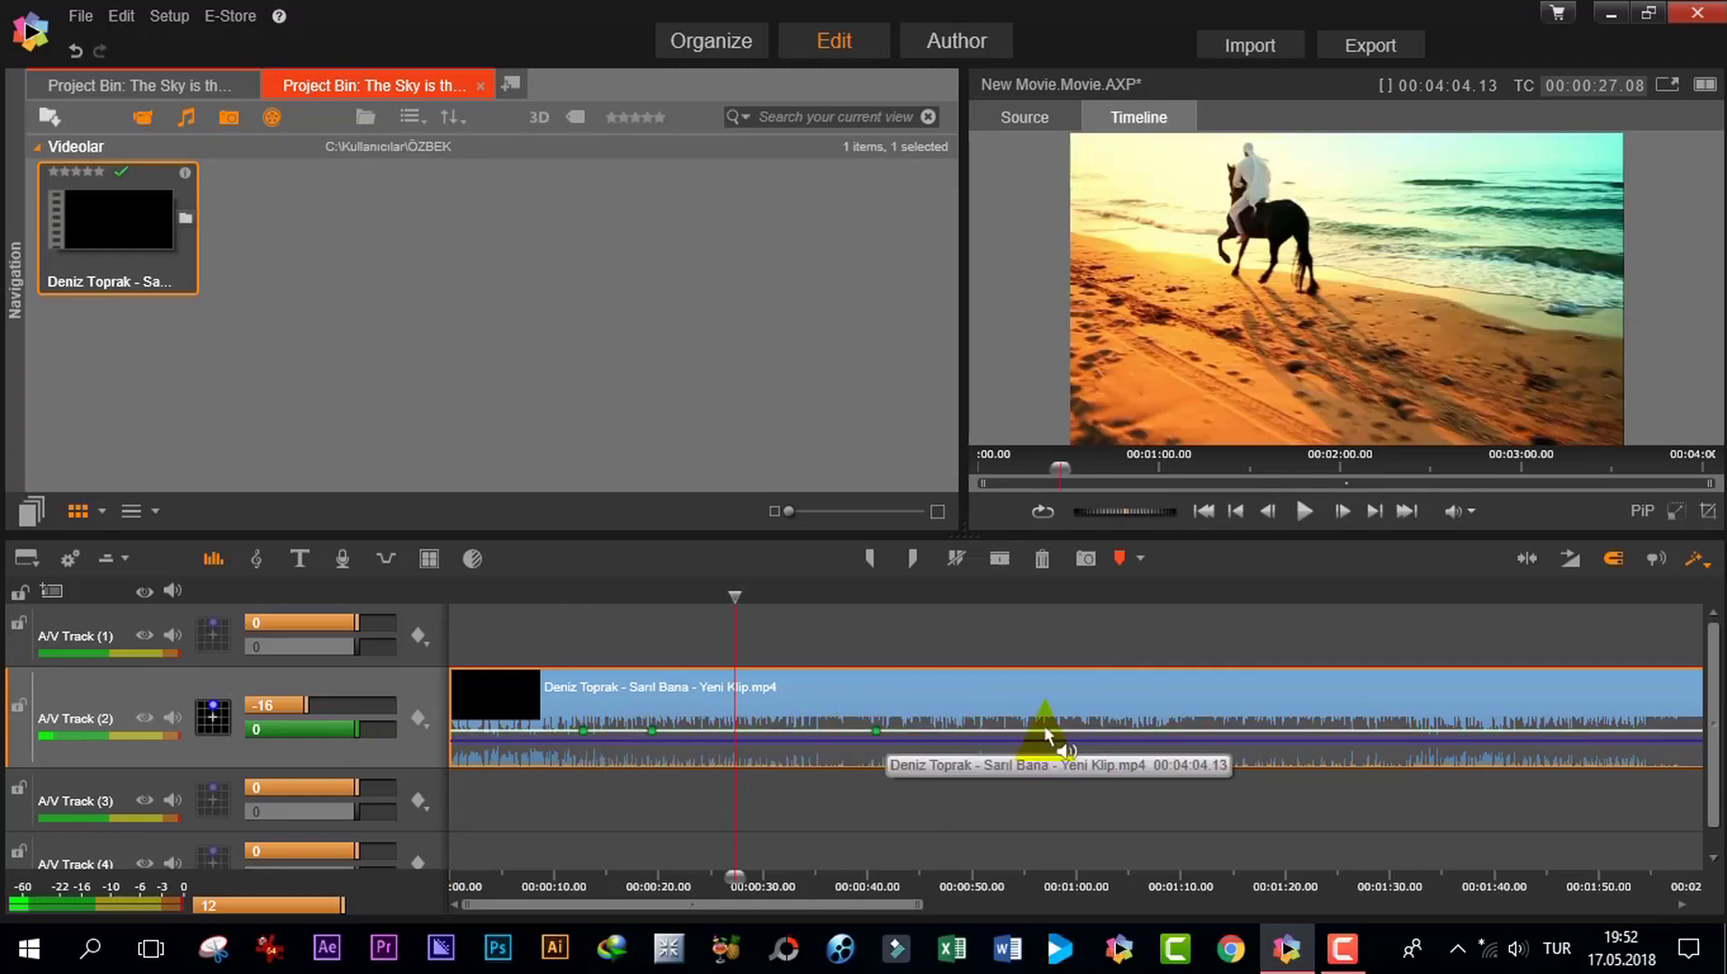
click(1227, 731)
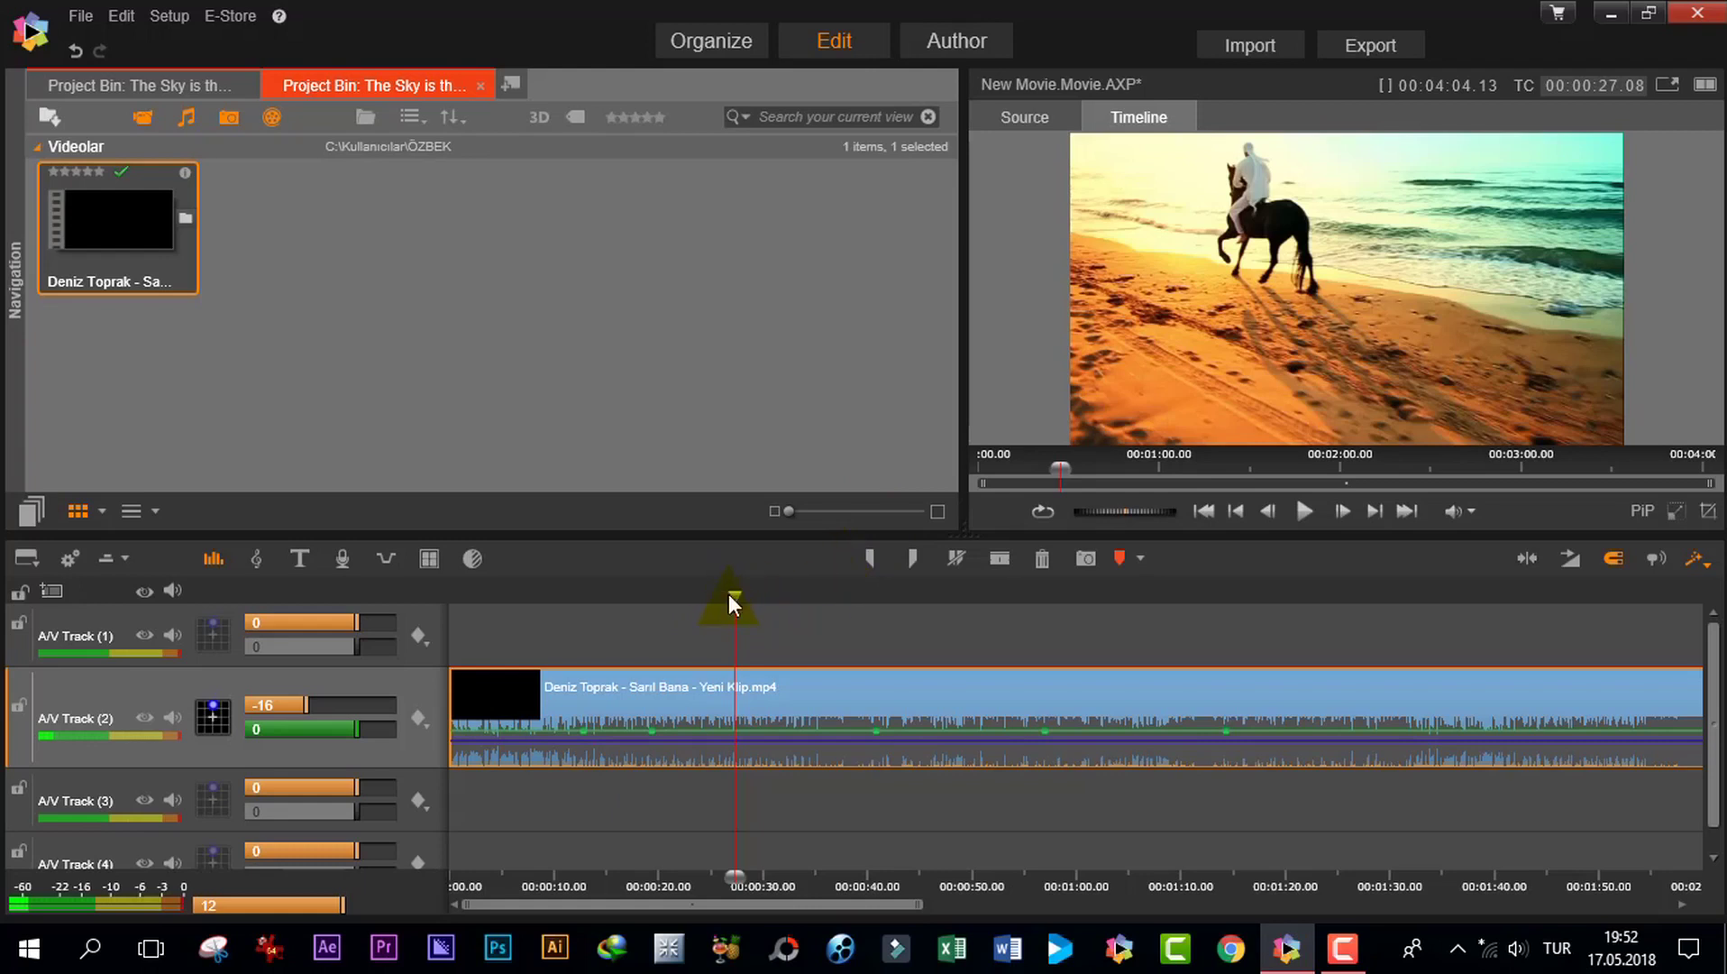
- Lower the clip volume in the section before 13 seconds and between 19 and 41 seconds, and to -14 dB between 41 and 57 seconds
drag(739, 600, 532, 629)
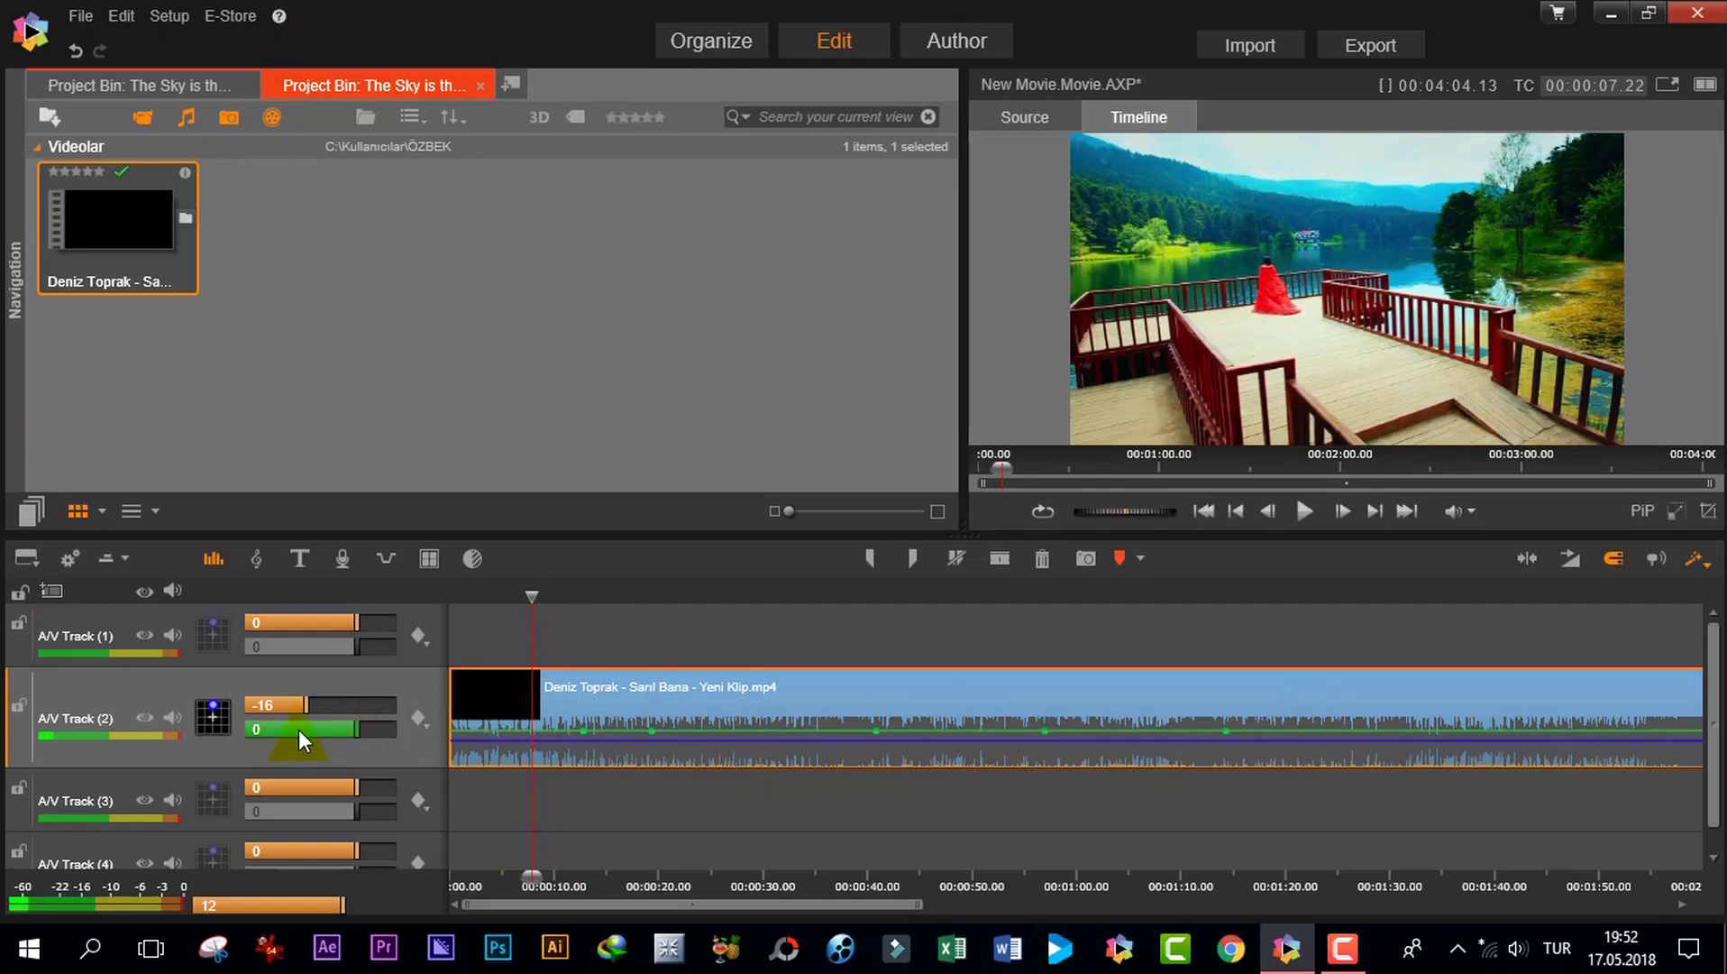
drag(357, 728, 264, 728)
drag(532, 595, 735, 616)
drag(357, 729, 264, 728)
drag(729, 598, 1011, 617)
drag(334, 728, 312, 729)
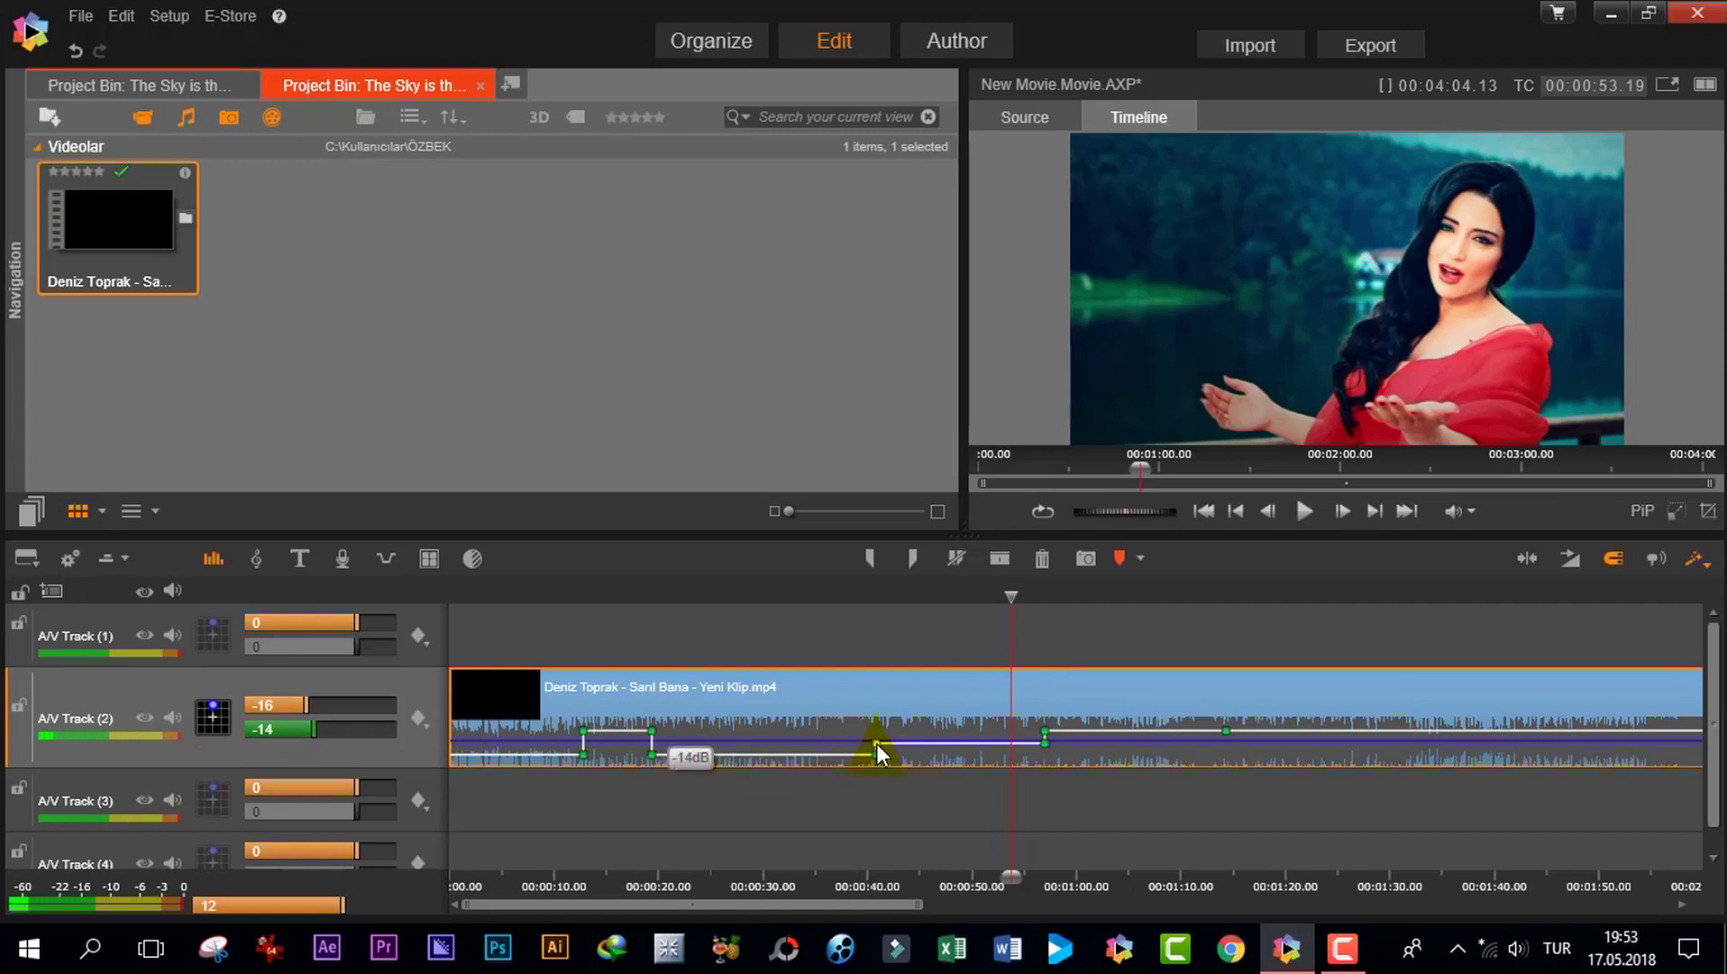
- Reshape the clip's volume line with raised keyframes at about 47 seconds and 1:02 (8 dB), and a lowered one at about 1:15
drag(876, 742, 943, 720)
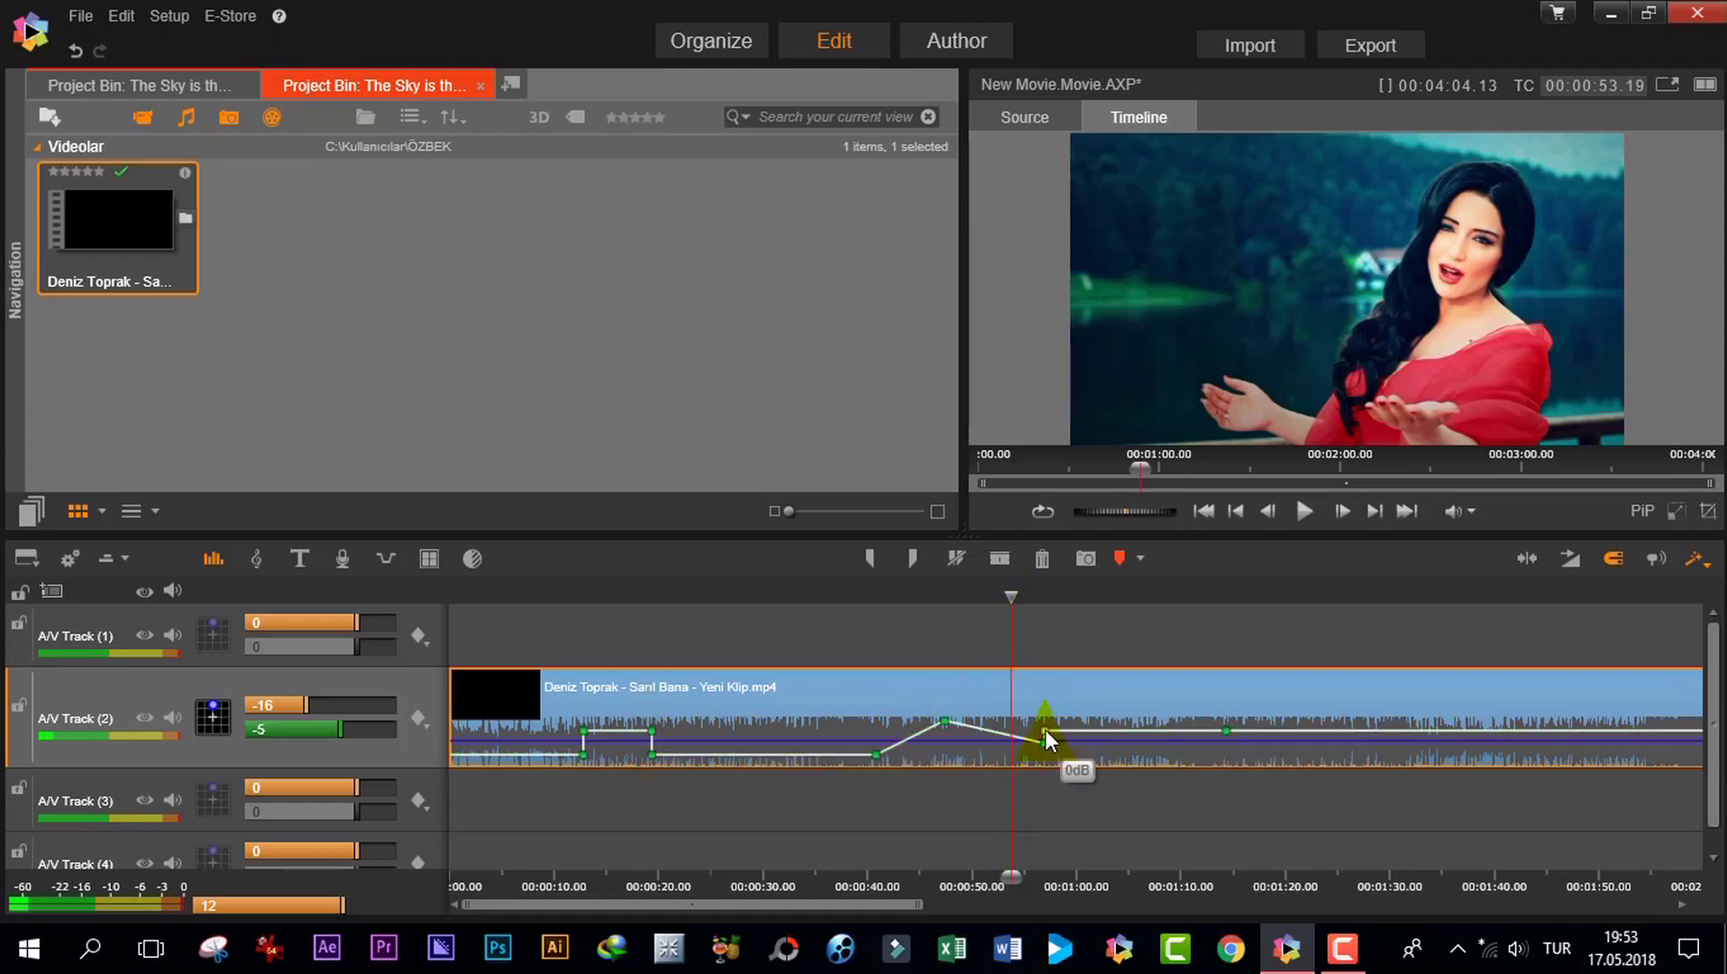
click(1105, 726)
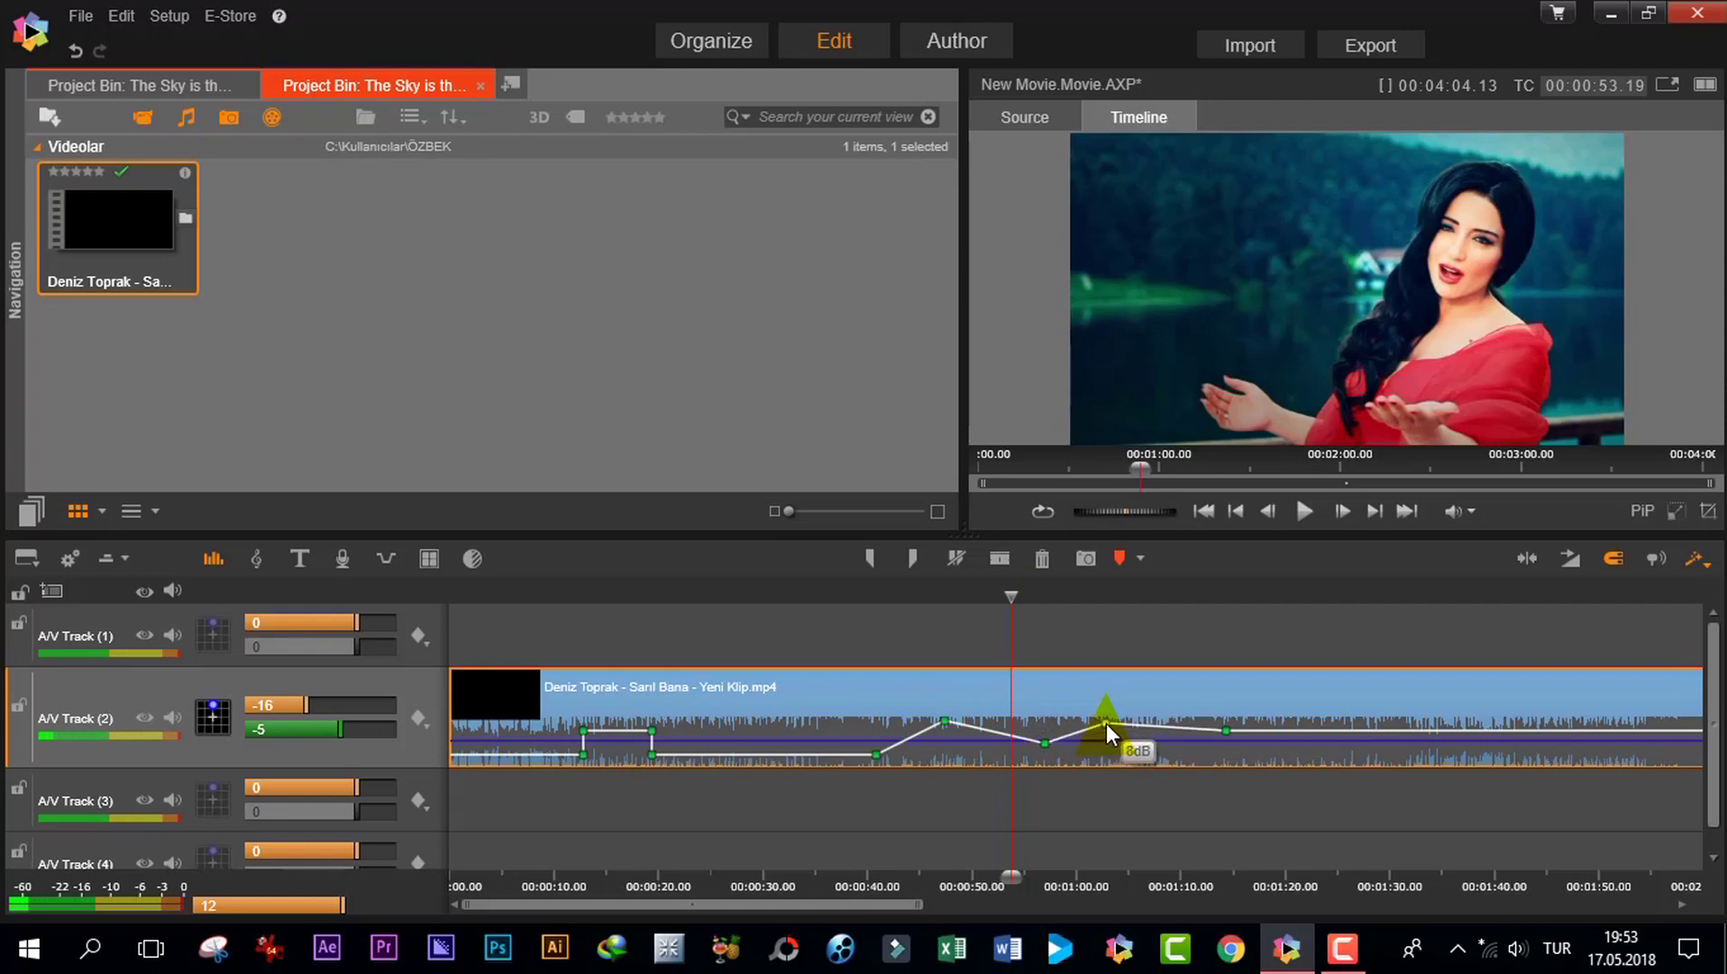
drag(1225, 728, 1235, 761)
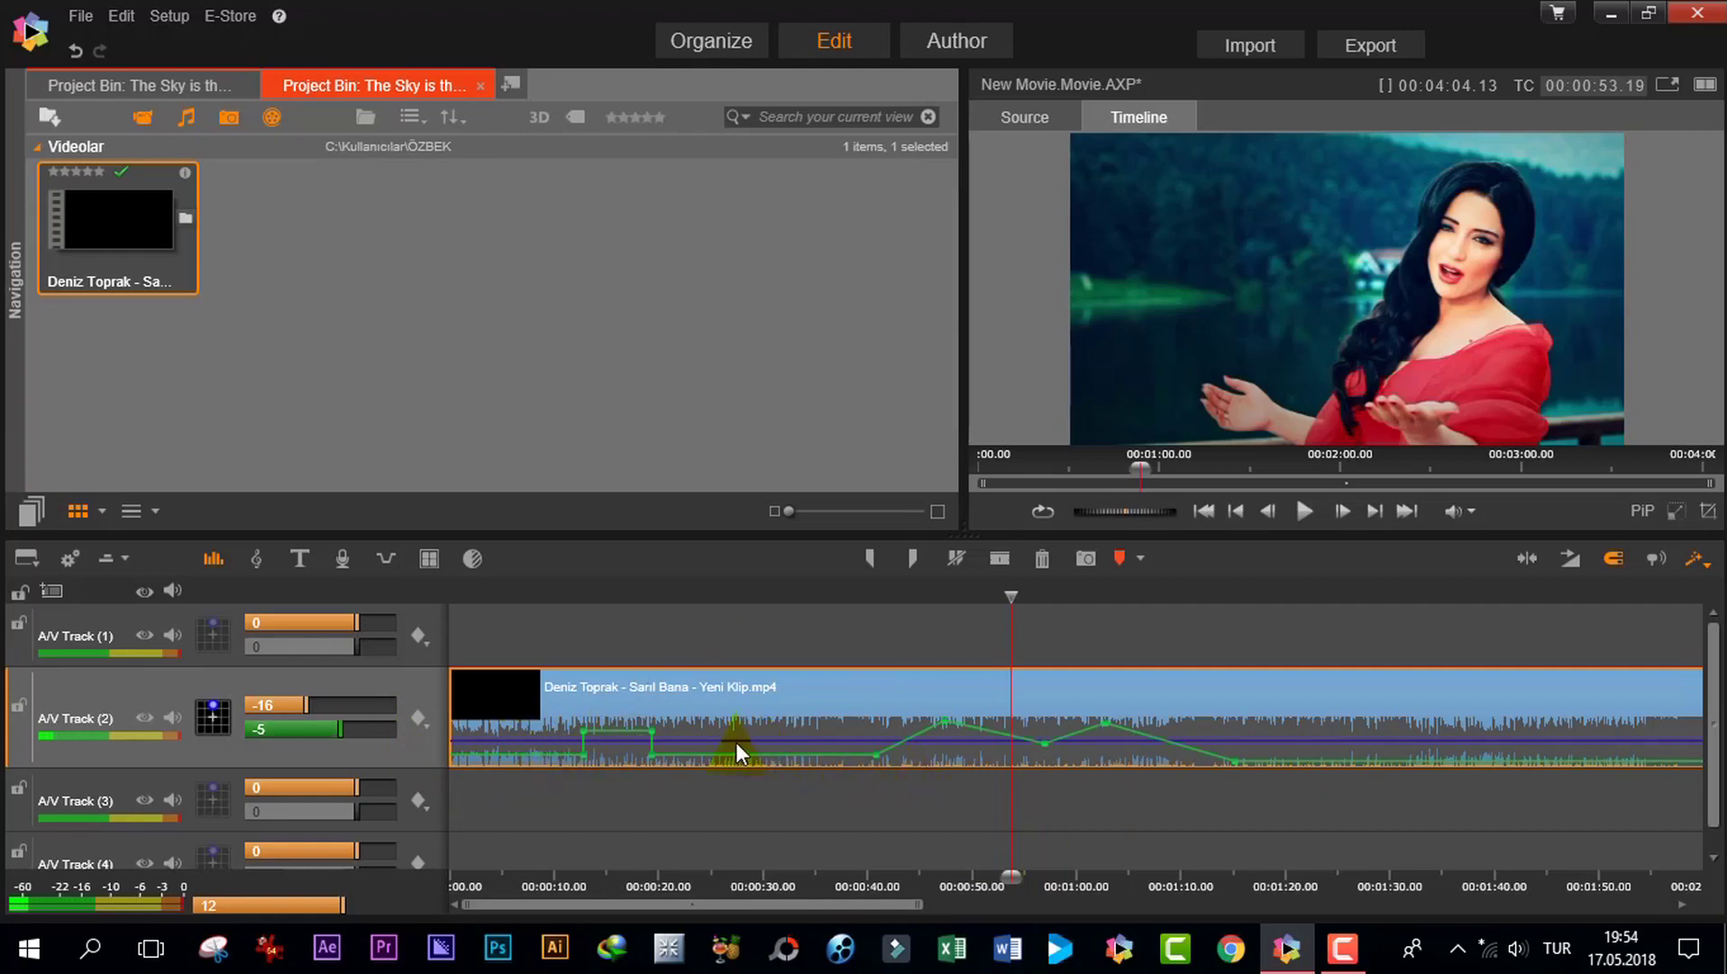
- Reshape A/V Track (2)'s enlarged volume graph with keyframes near 27 s (-17 dB), 39 s (-12 dB), 57 s (-1 dB) and 1:37 (-27 dB)
click(418, 719)
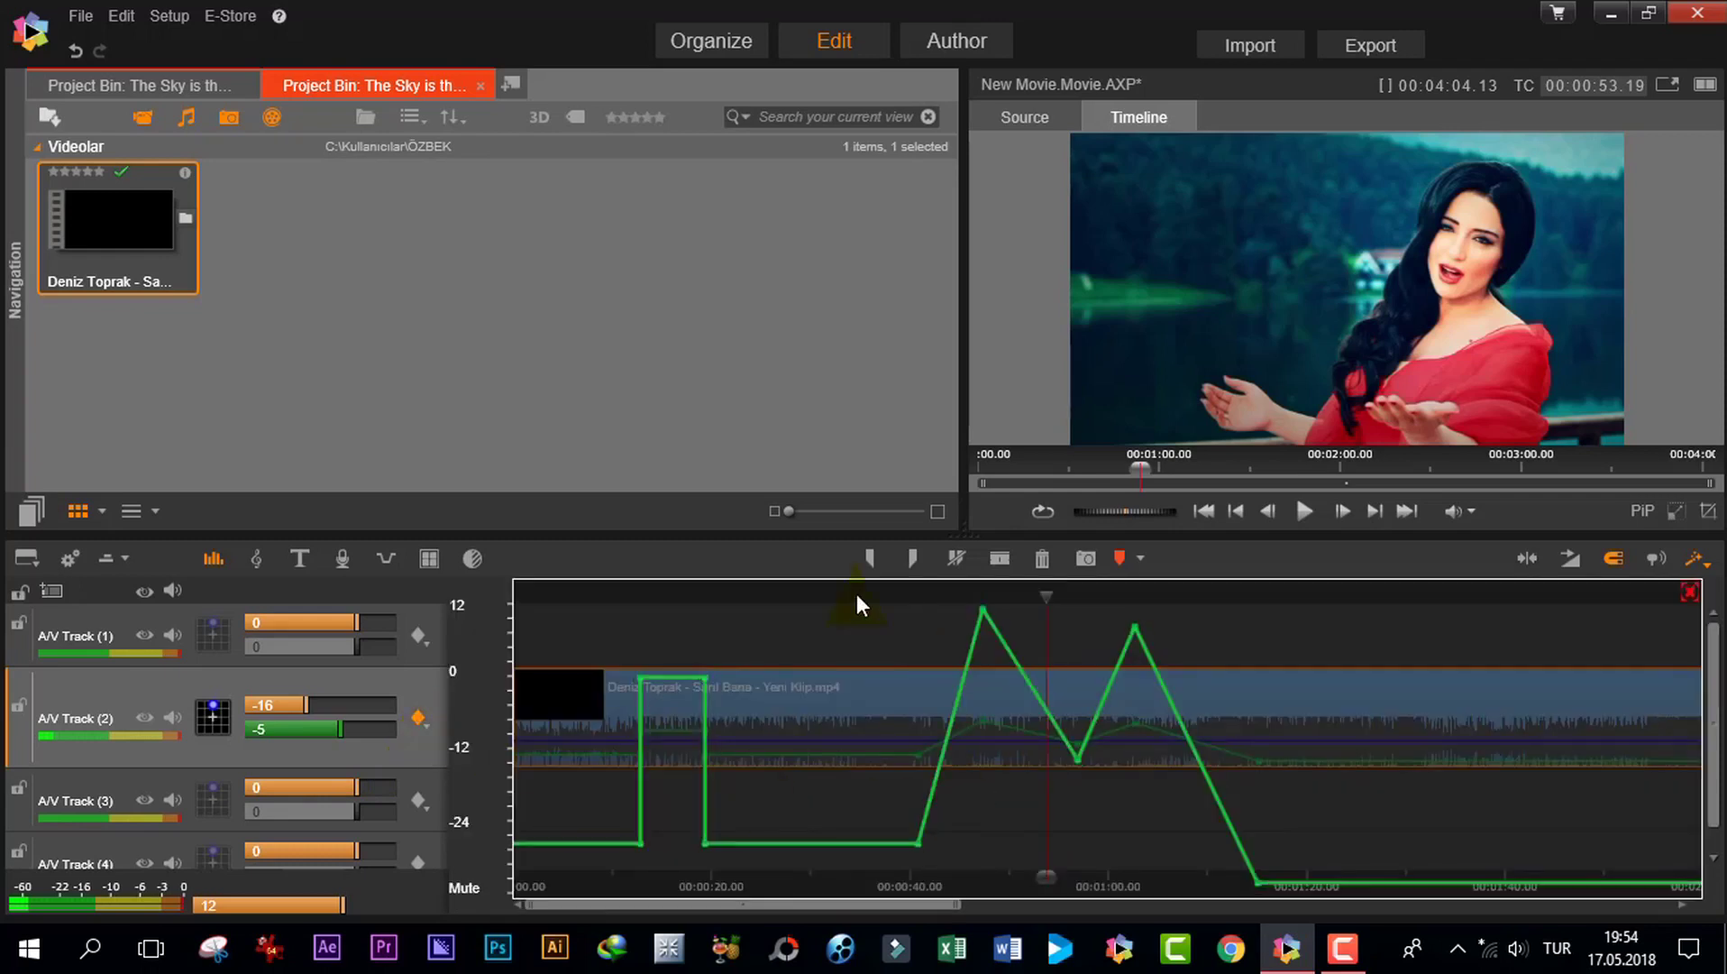
drag(707, 844, 790, 802)
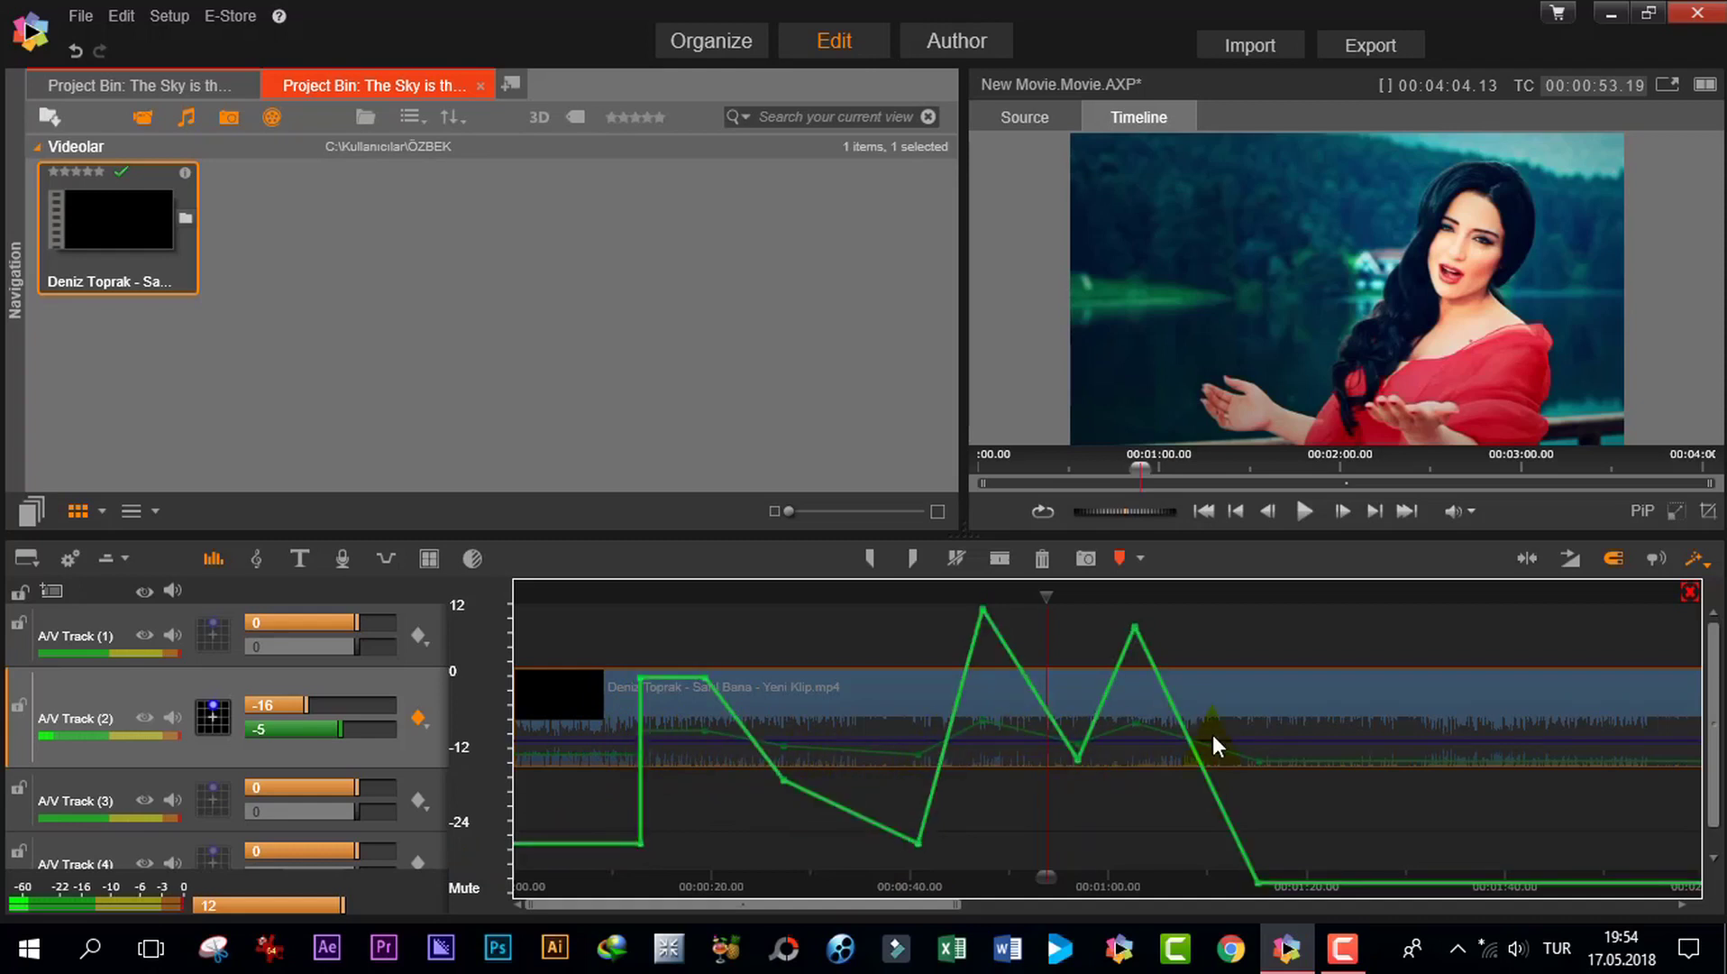
drag(1257, 883, 1472, 838)
drag(1077, 760, 1084, 680)
drag(919, 845, 899, 749)
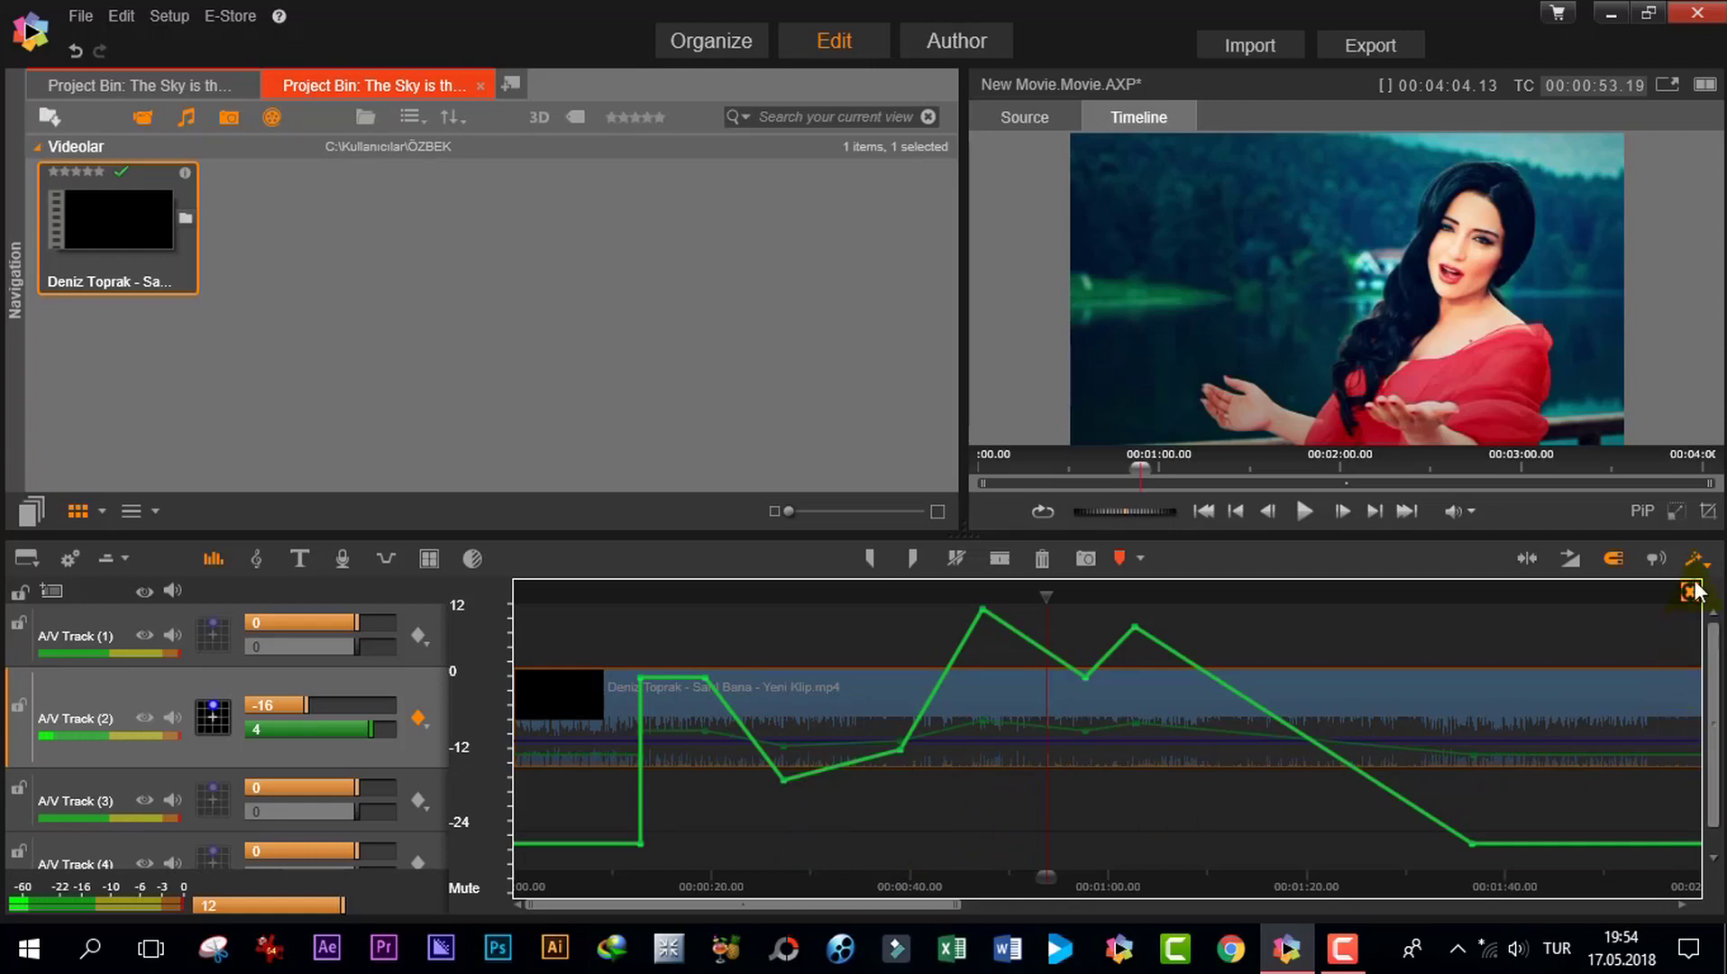
click(419, 717)
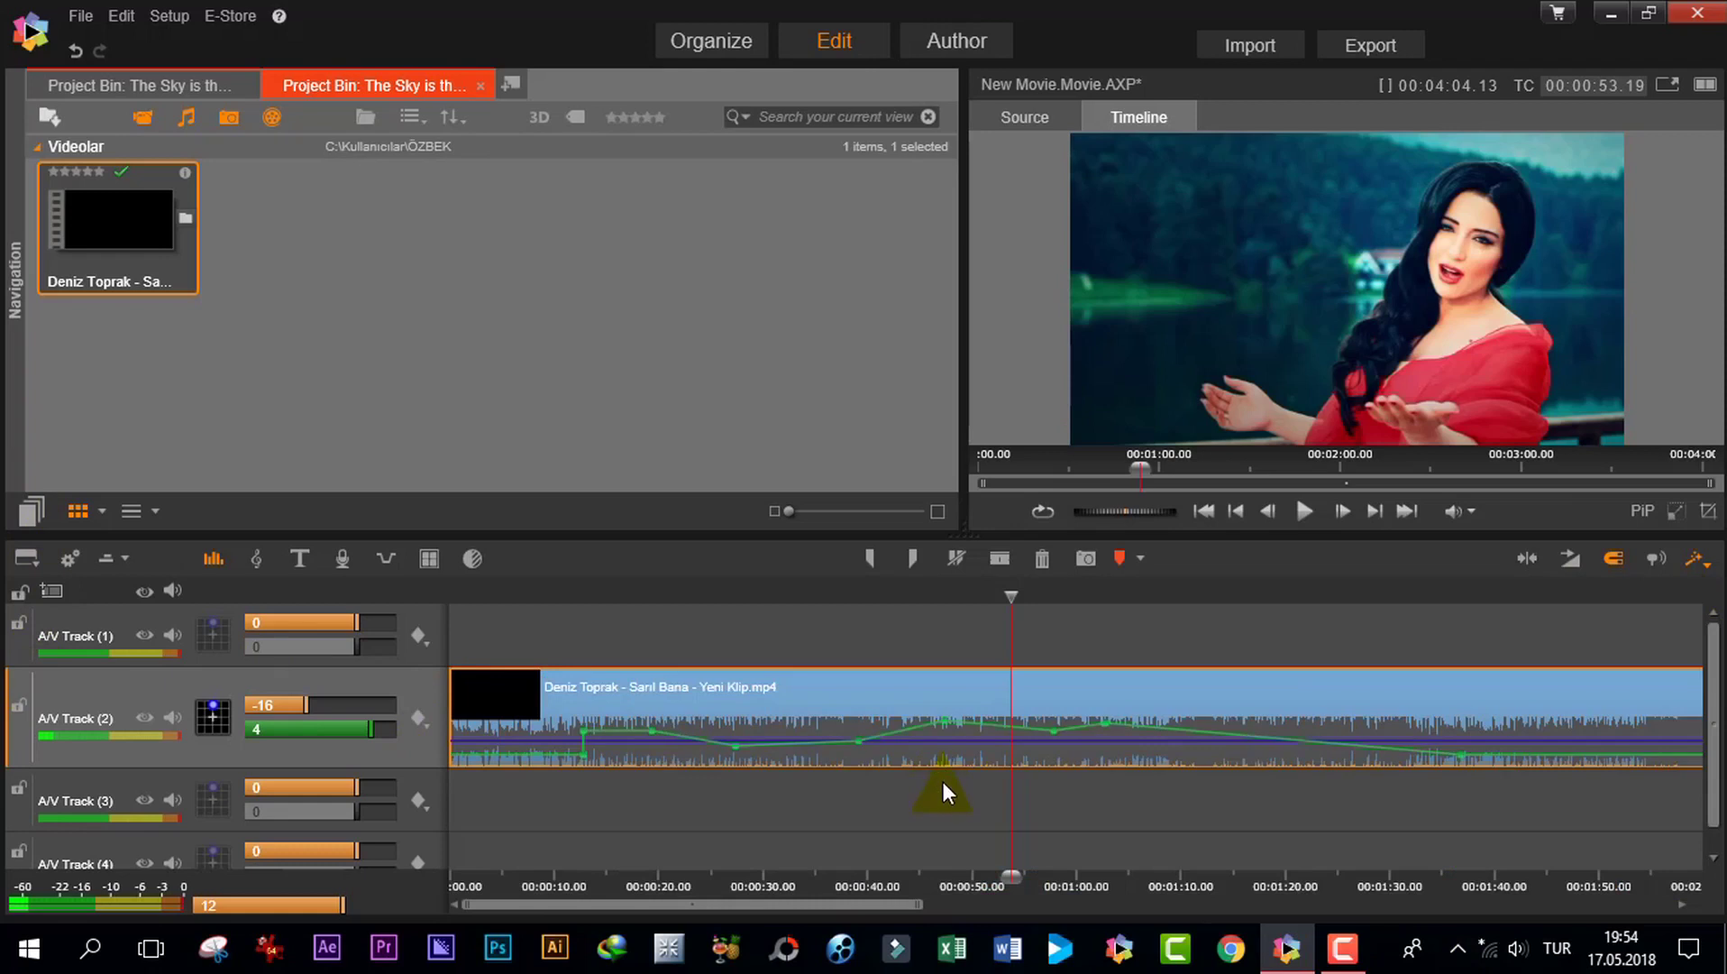
- Move through the next two volume keyframes of A/V Track (2) and raise the one at about 1:02 to 10 dB
click(420, 715)
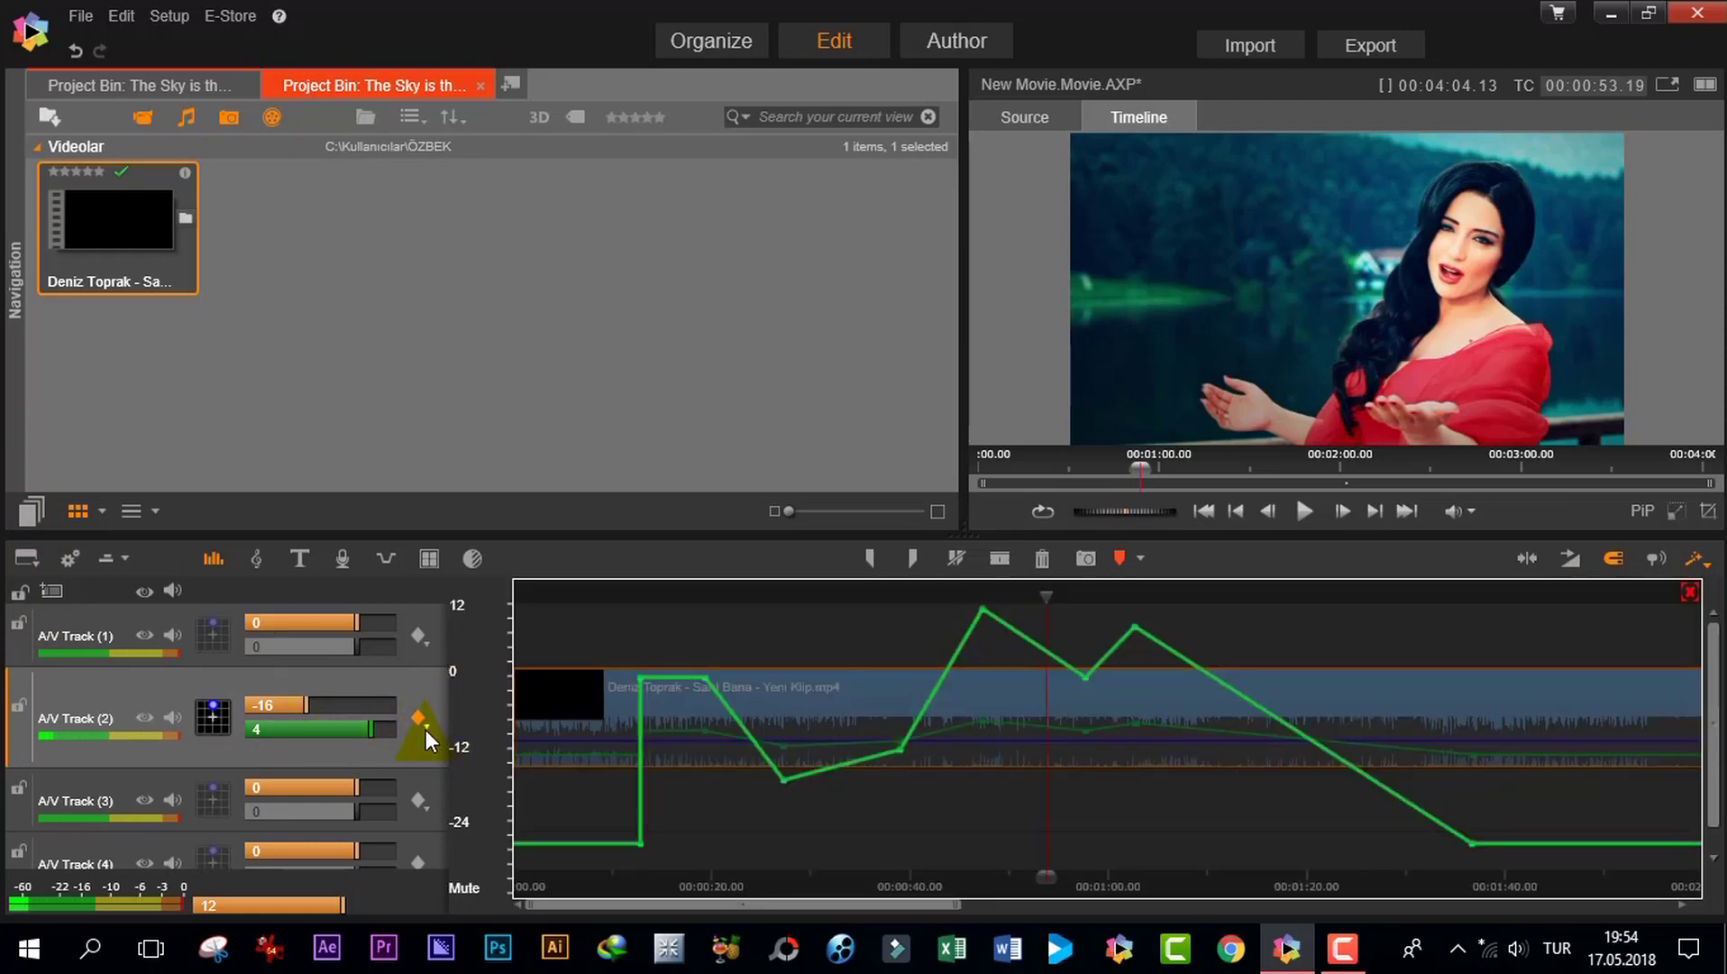
right_click(425, 725)
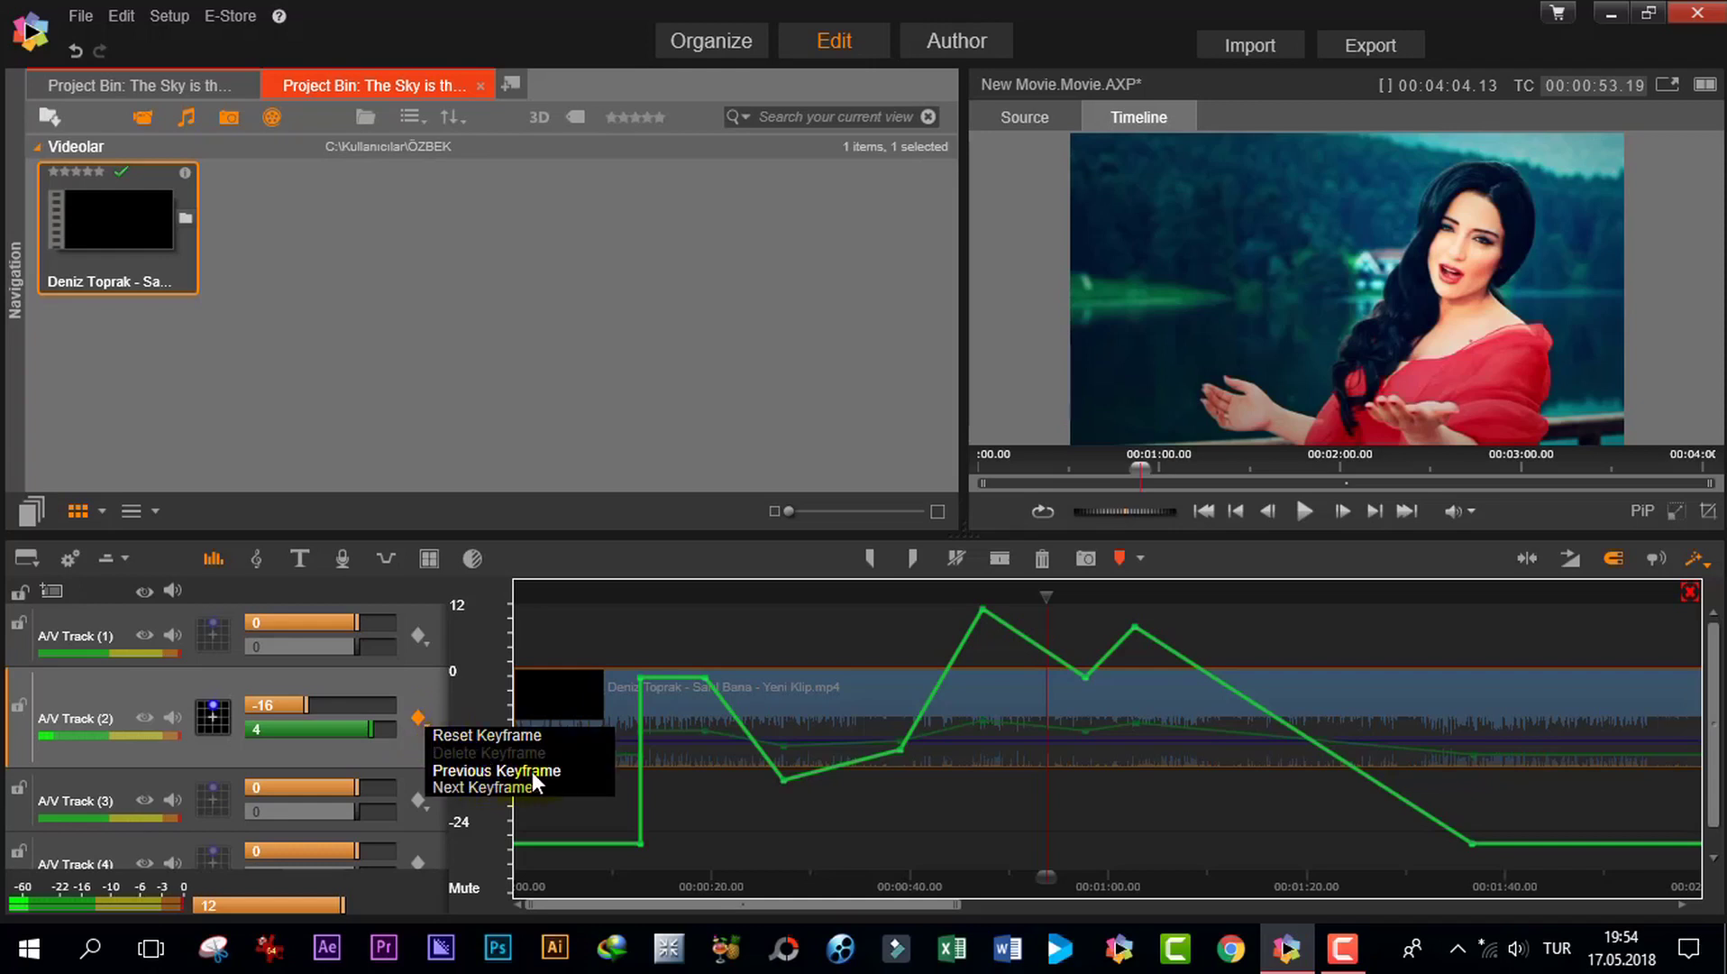
click(479, 786)
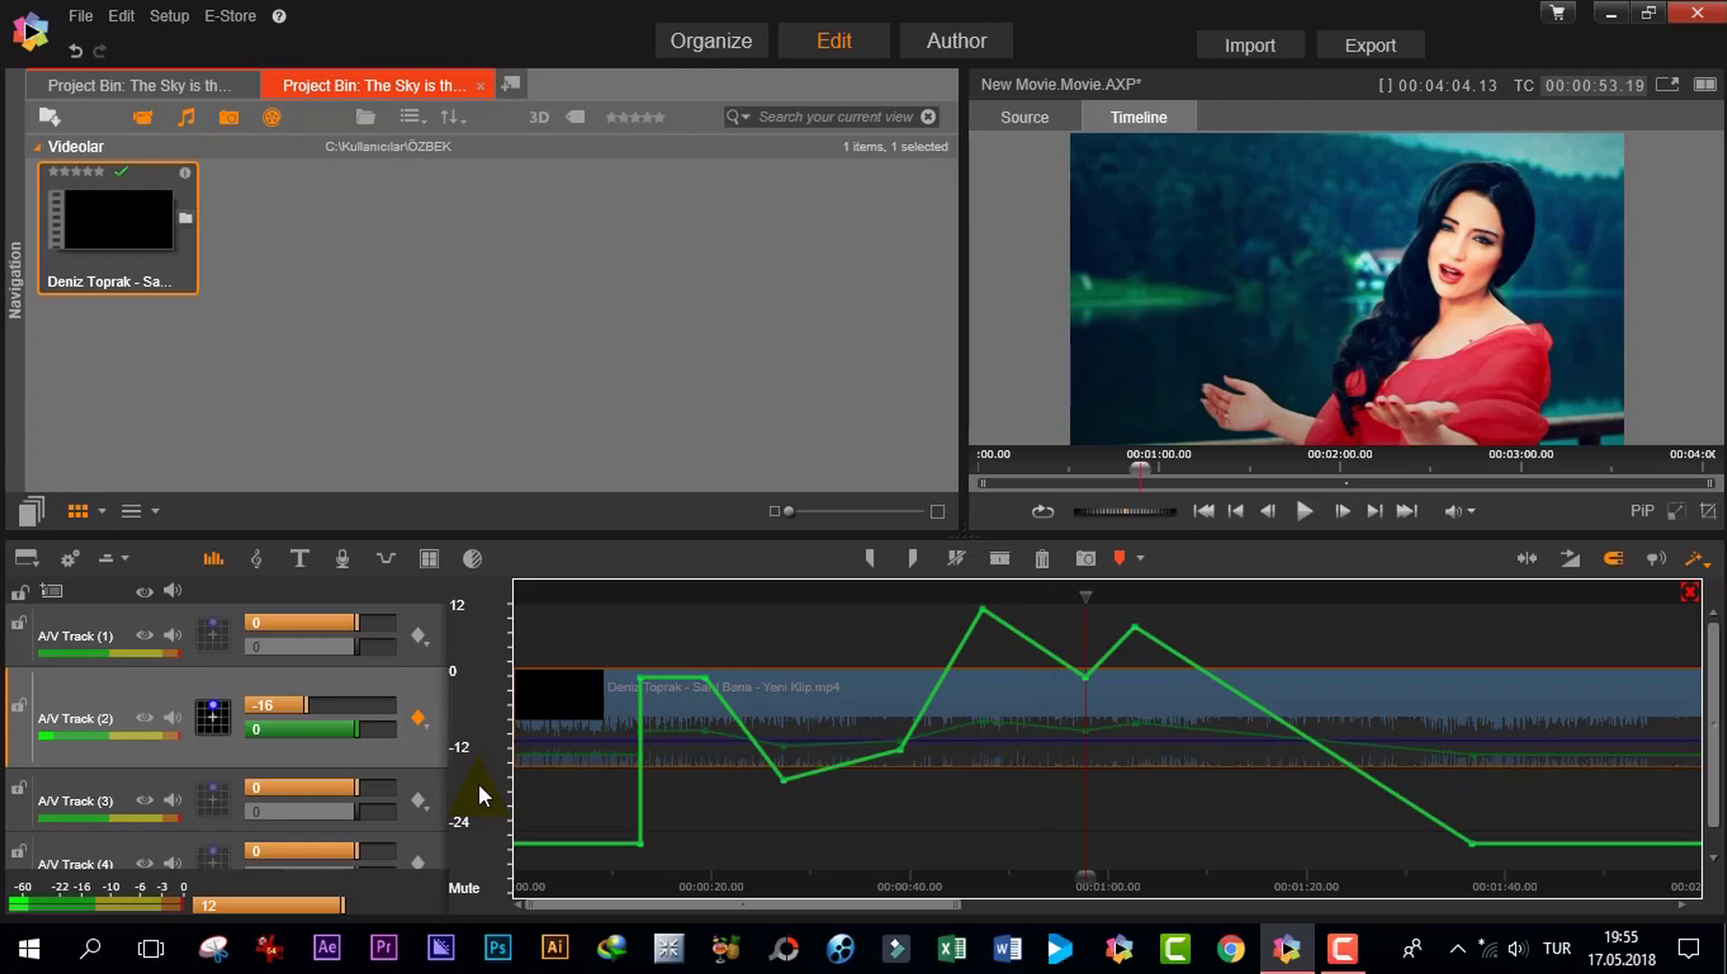
right_click(432, 726)
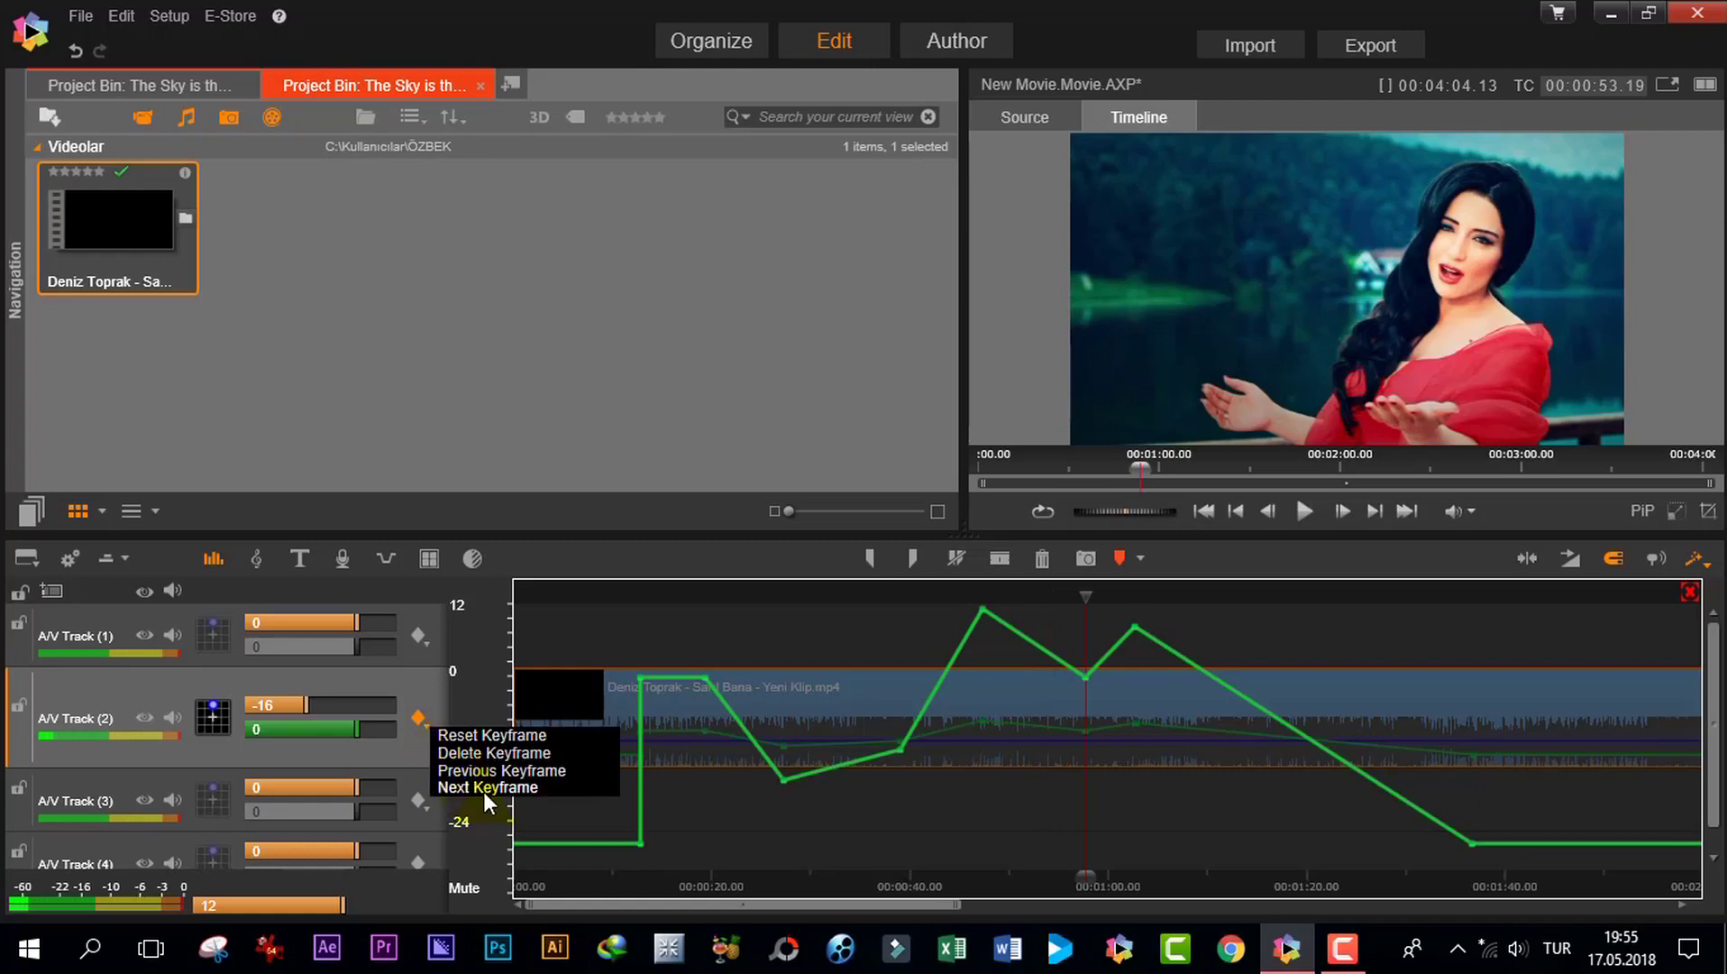
click(477, 787)
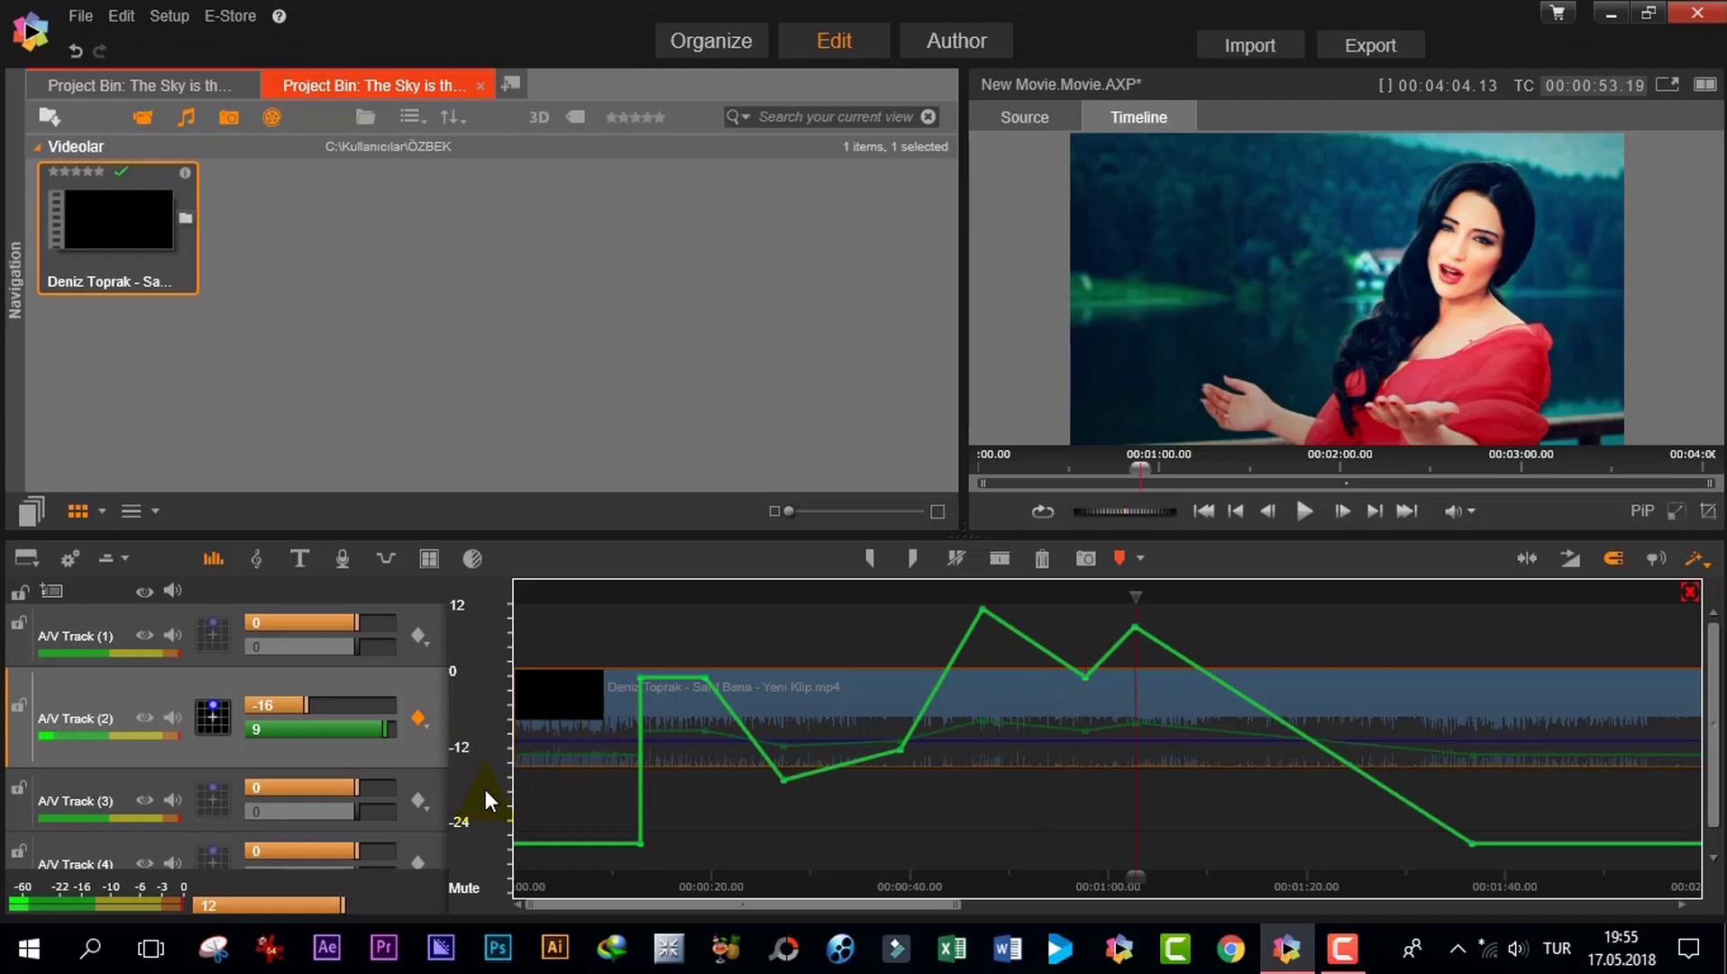
scroll(482, 761, down, 1)
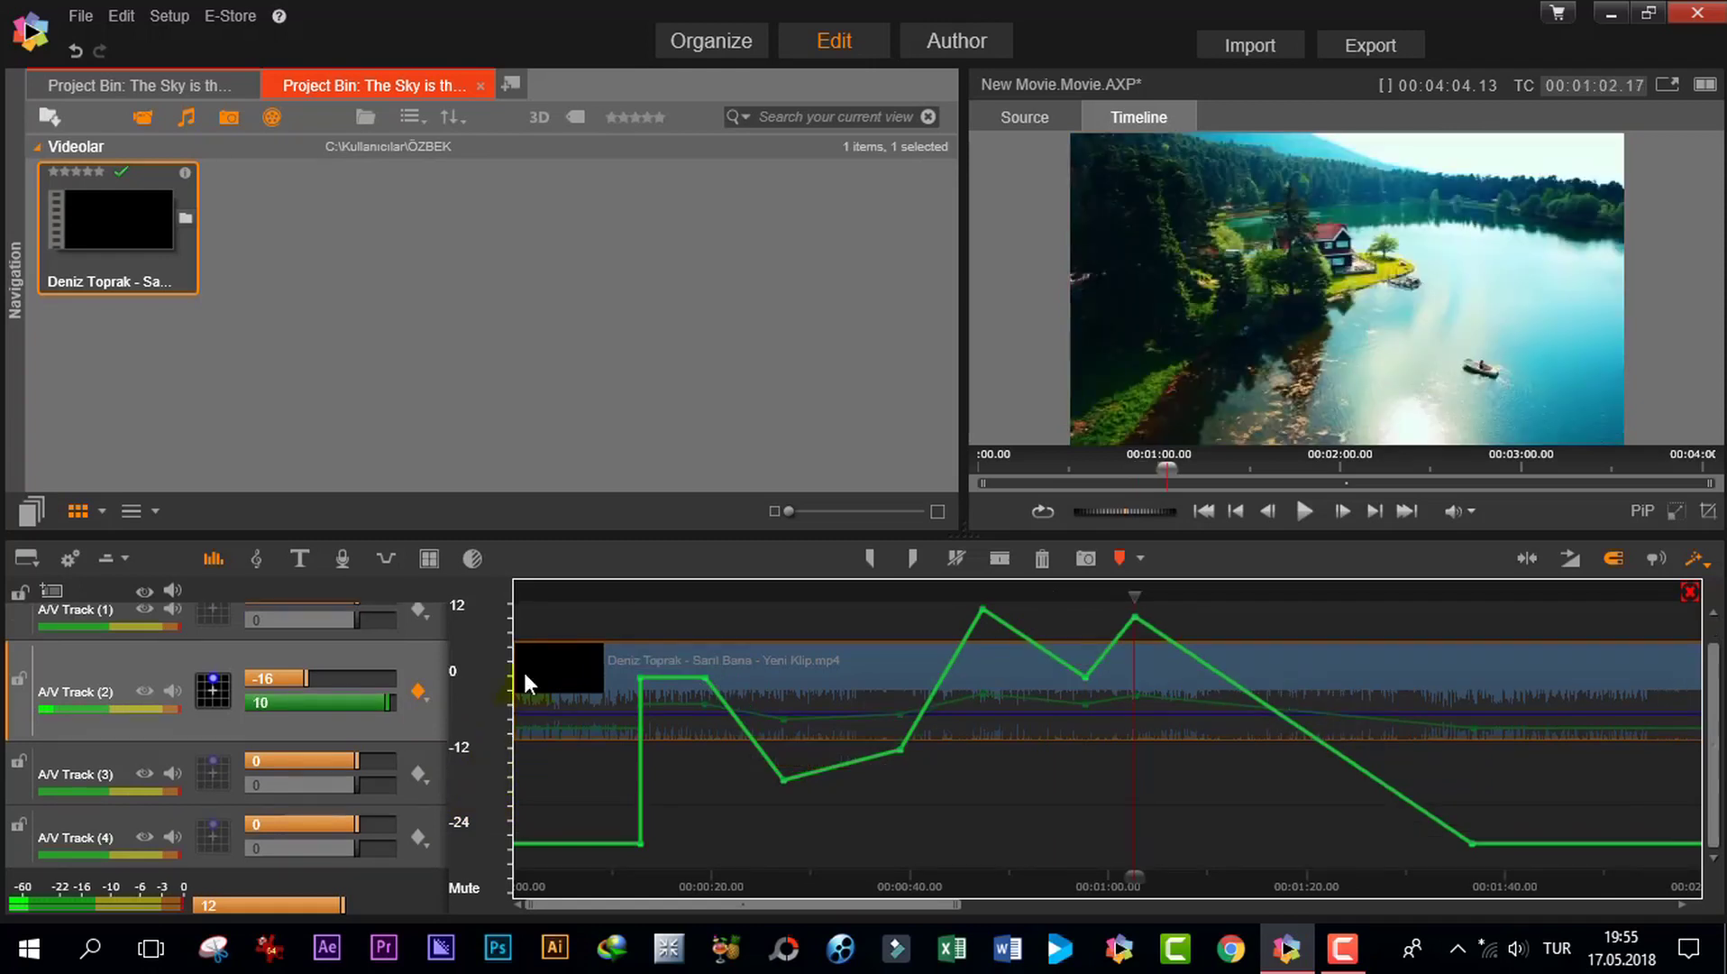
- Open the surround panner of A/V Track (2) and set its channel mode to 5.1
click(216, 693)
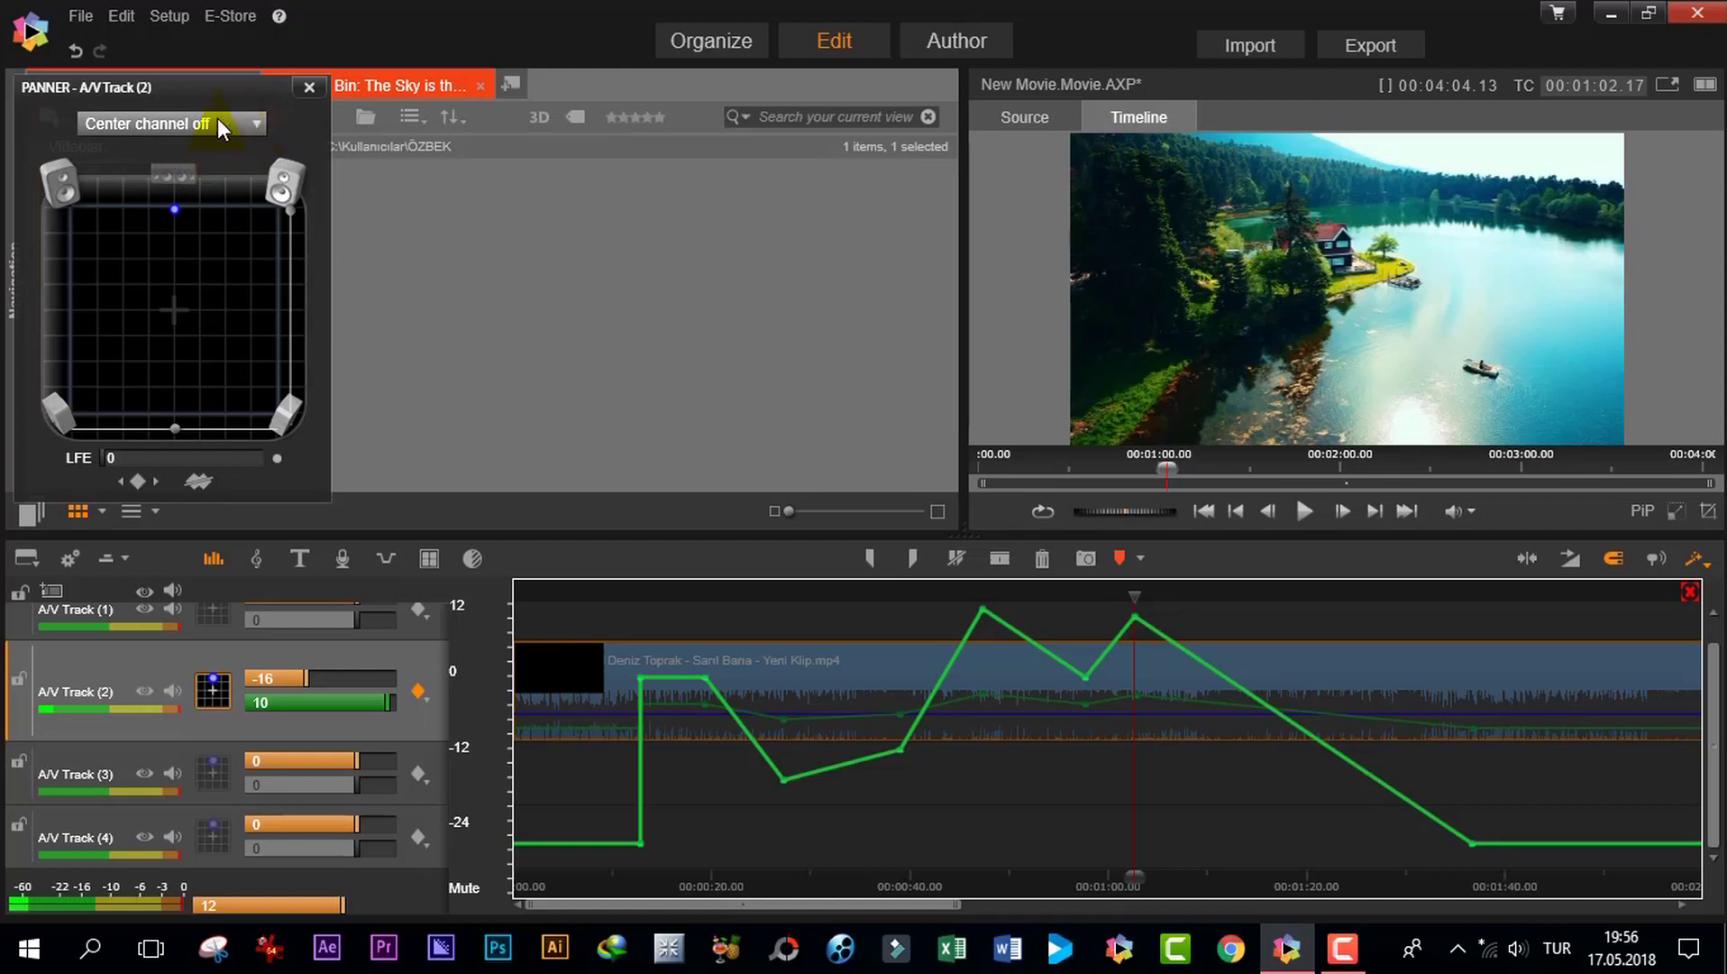
click(247, 123)
click(111, 171)
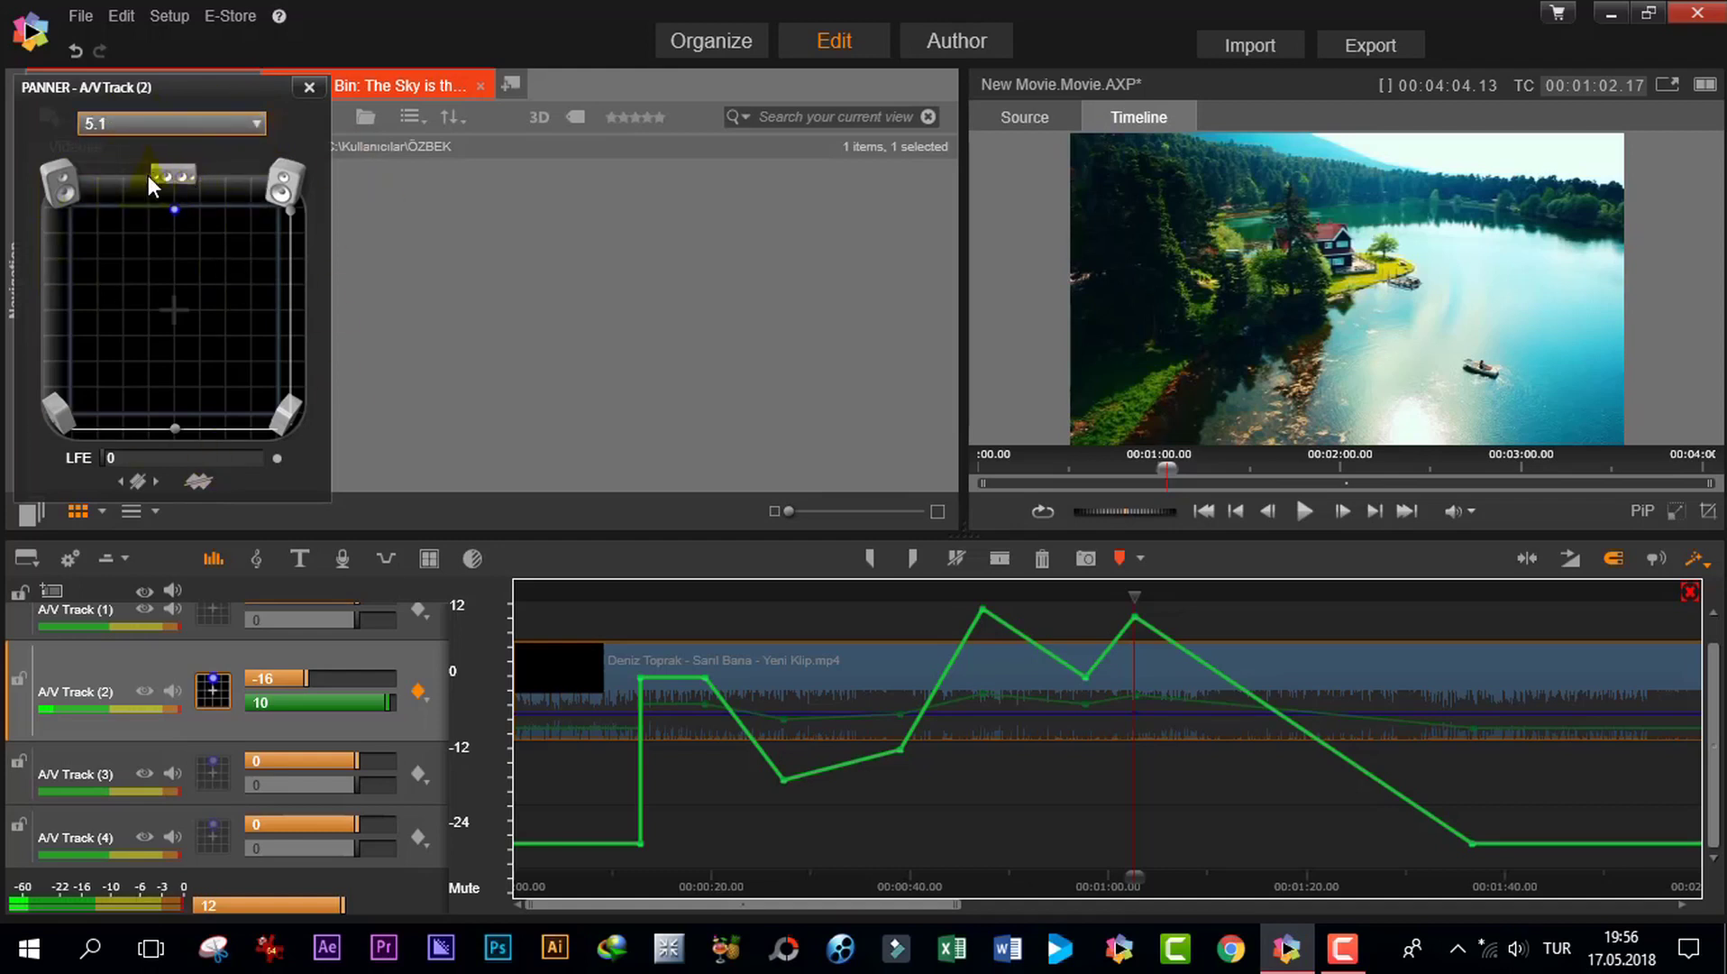
click(217, 124)
click(189, 143)
click(212, 126)
click(158, 165)
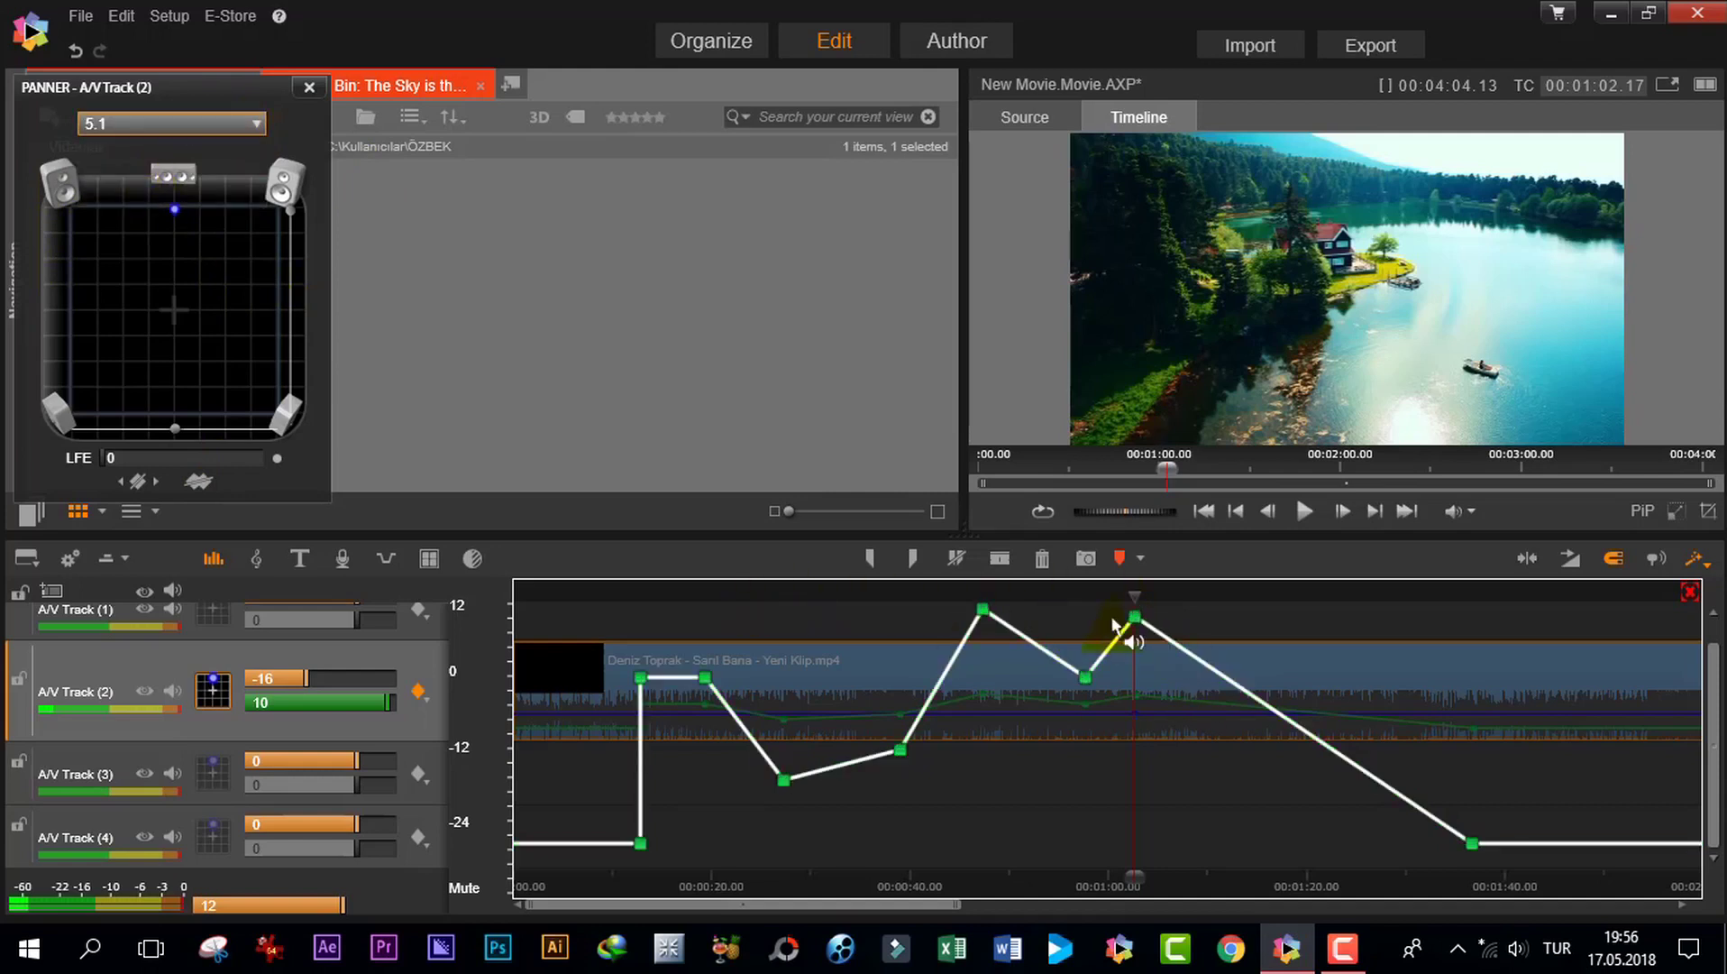
- Leave the enlarged volume graph and add a pan keyframe at about 1 second, placing the sound just right of the room's centre
click(1693, 593)
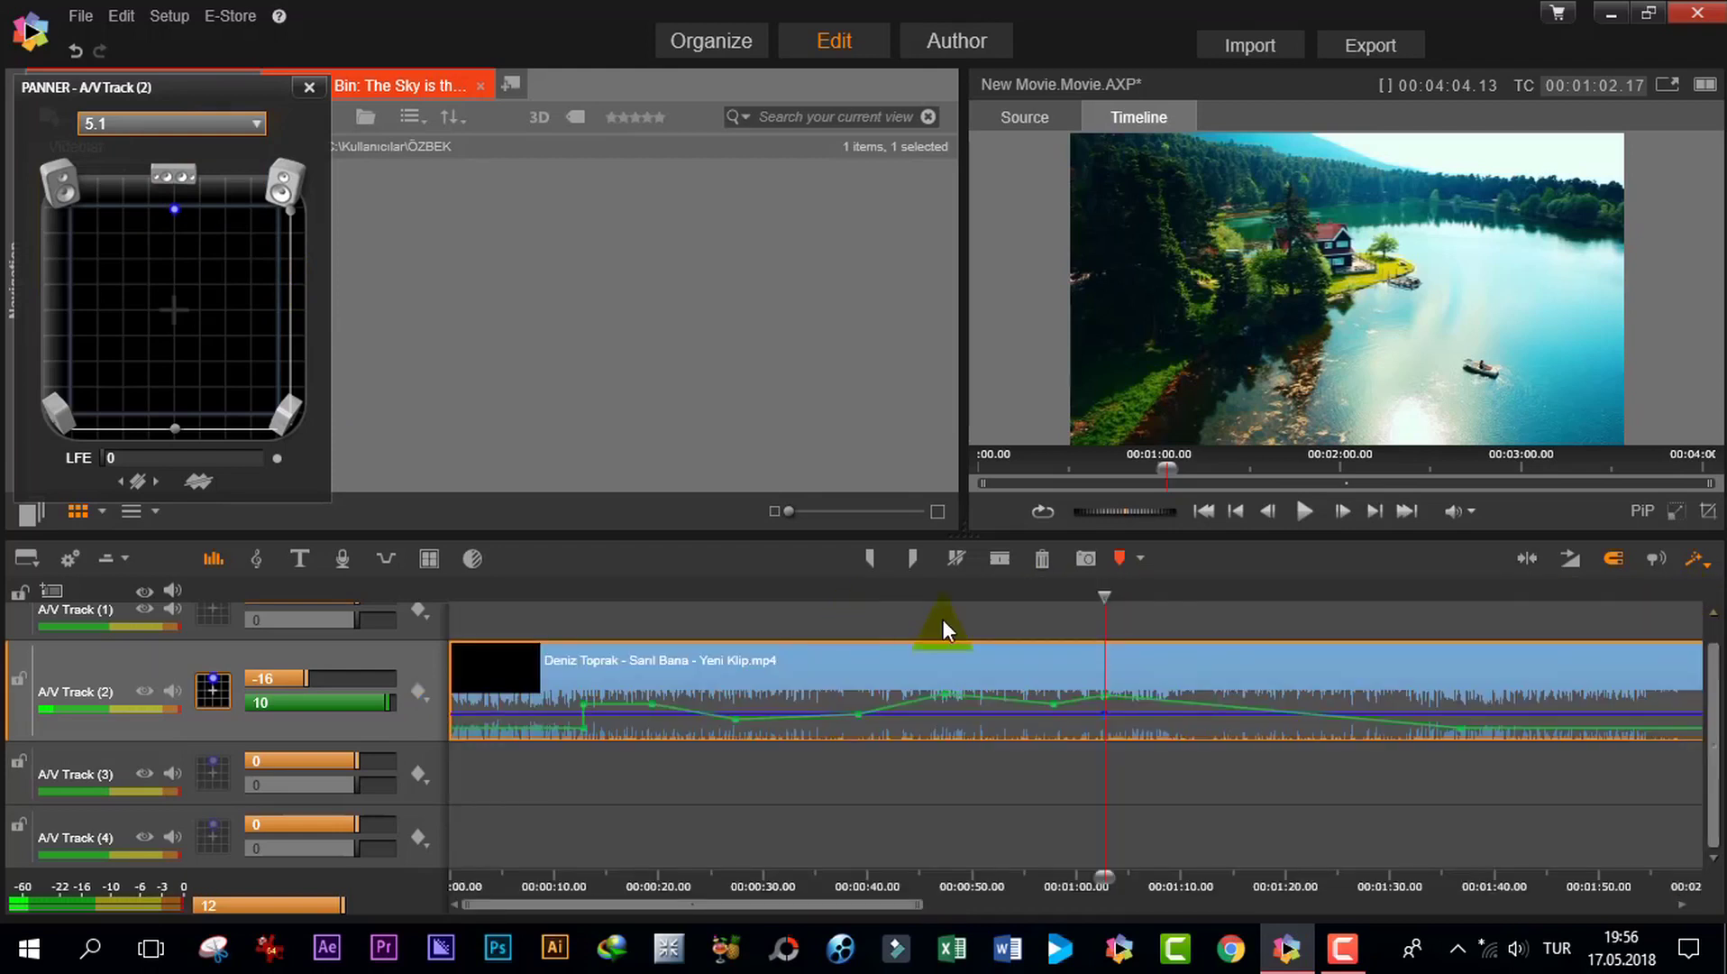
drag(1107, 596, 469, 607)
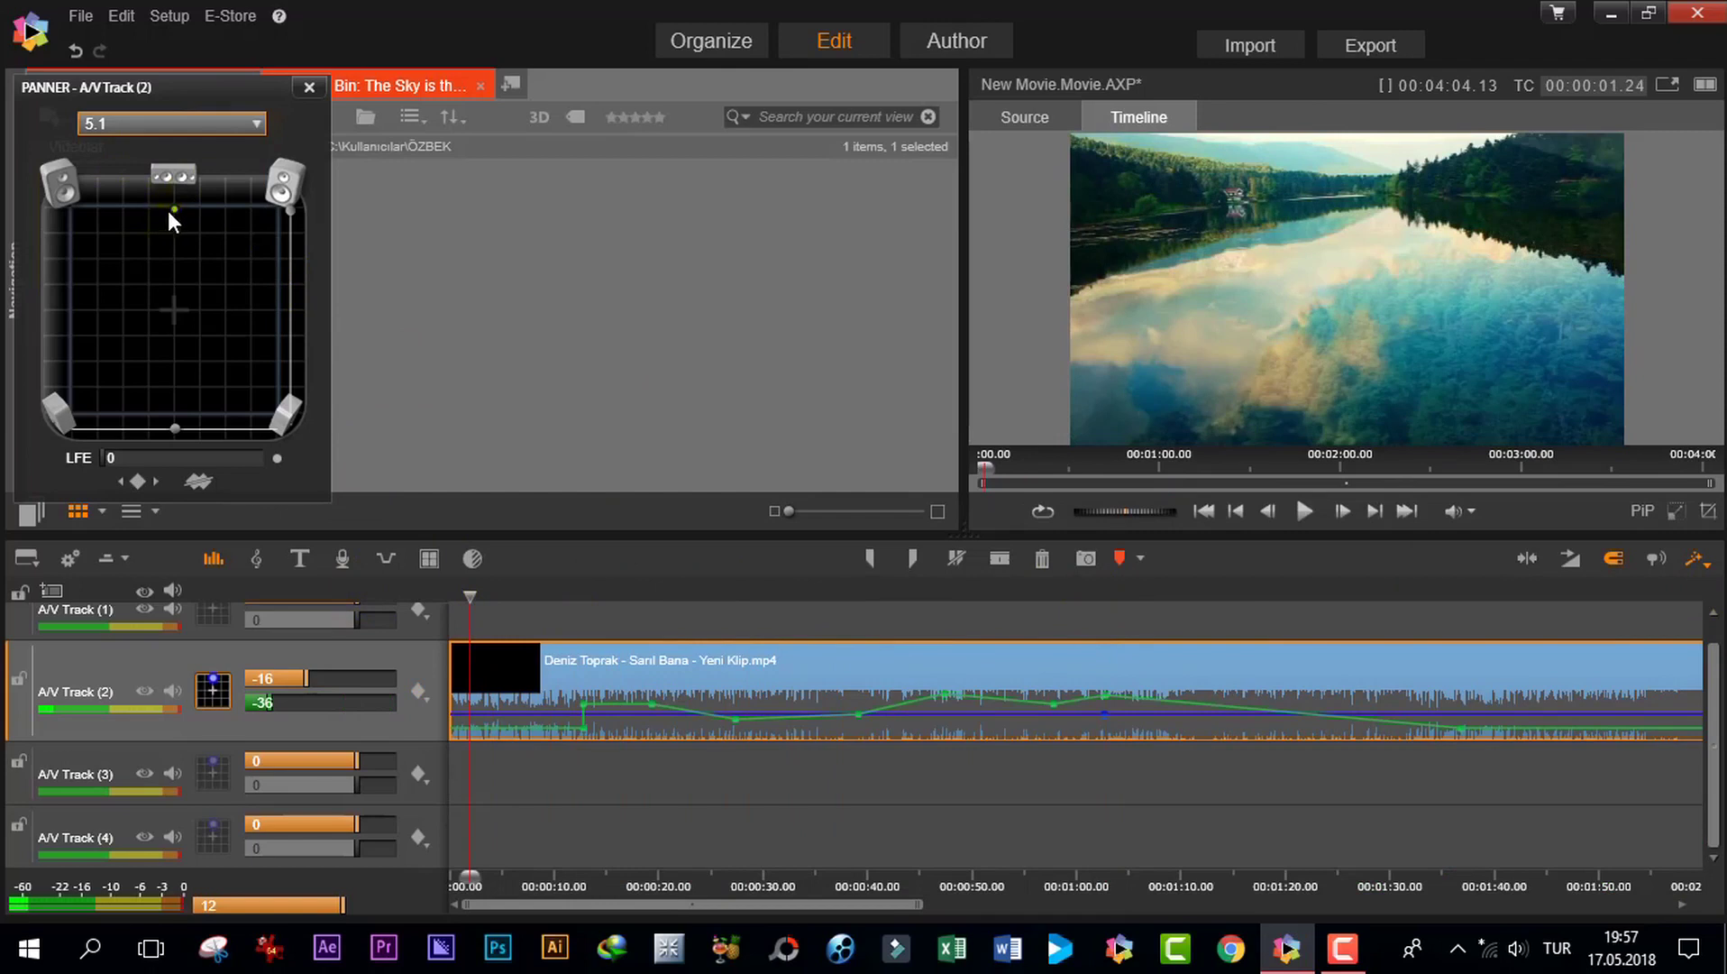
drag(172, 210, 197, 322)
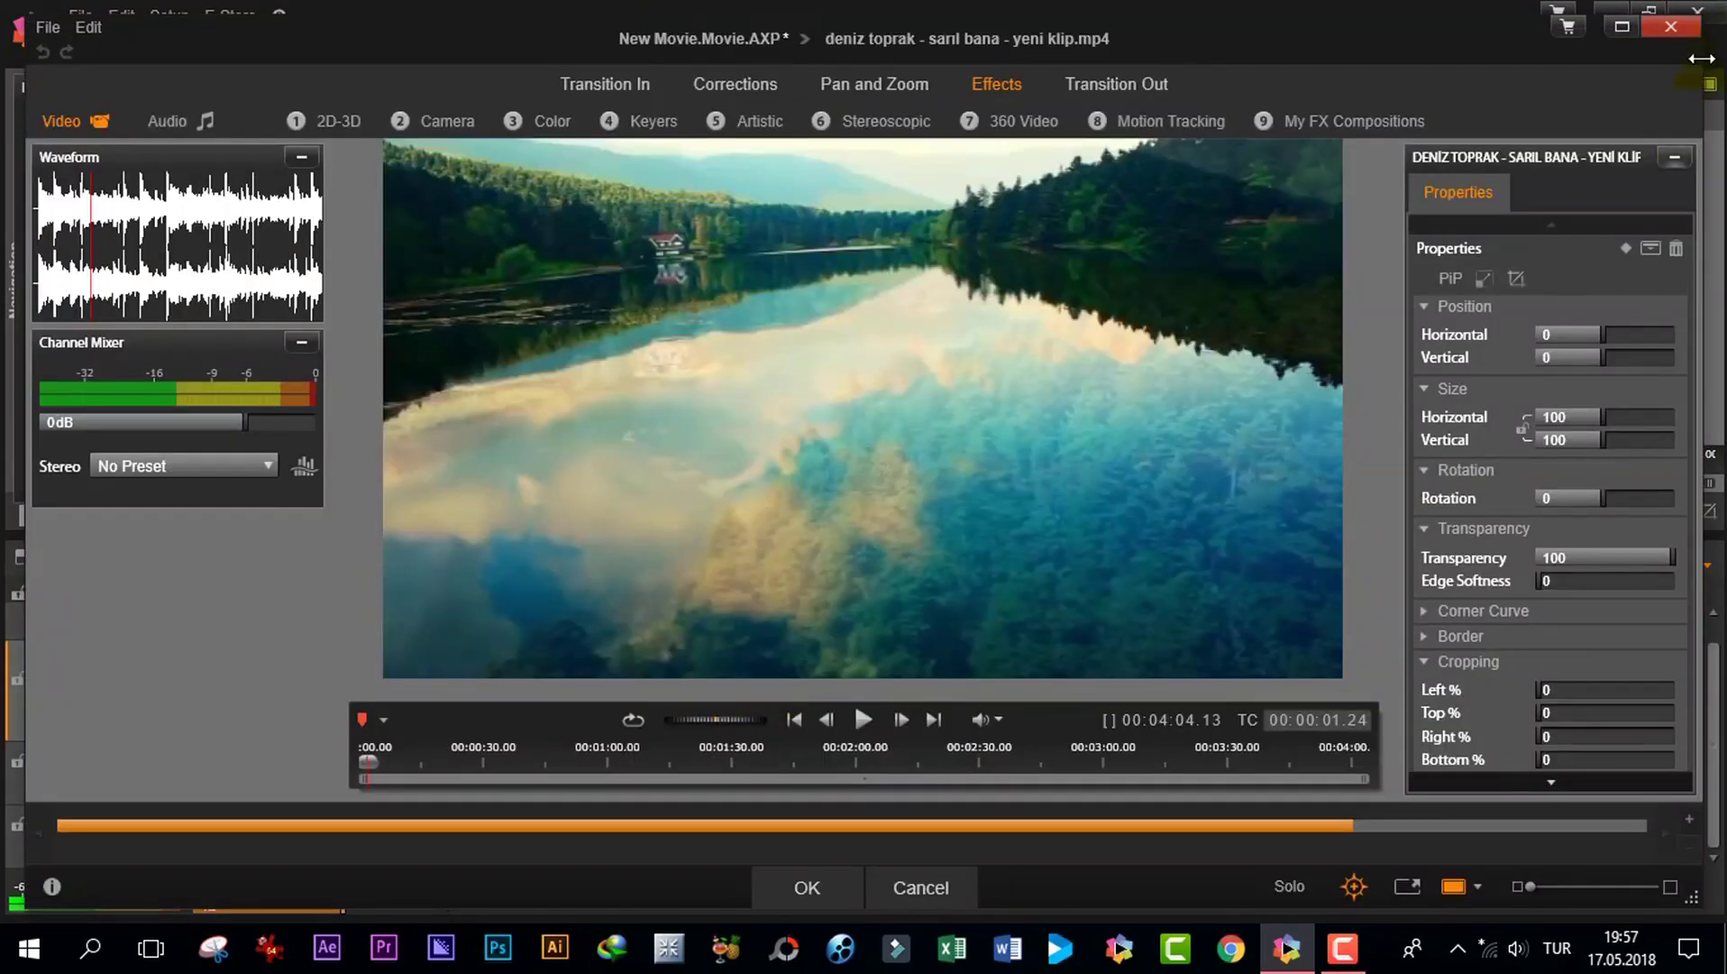
click(1676, 31)
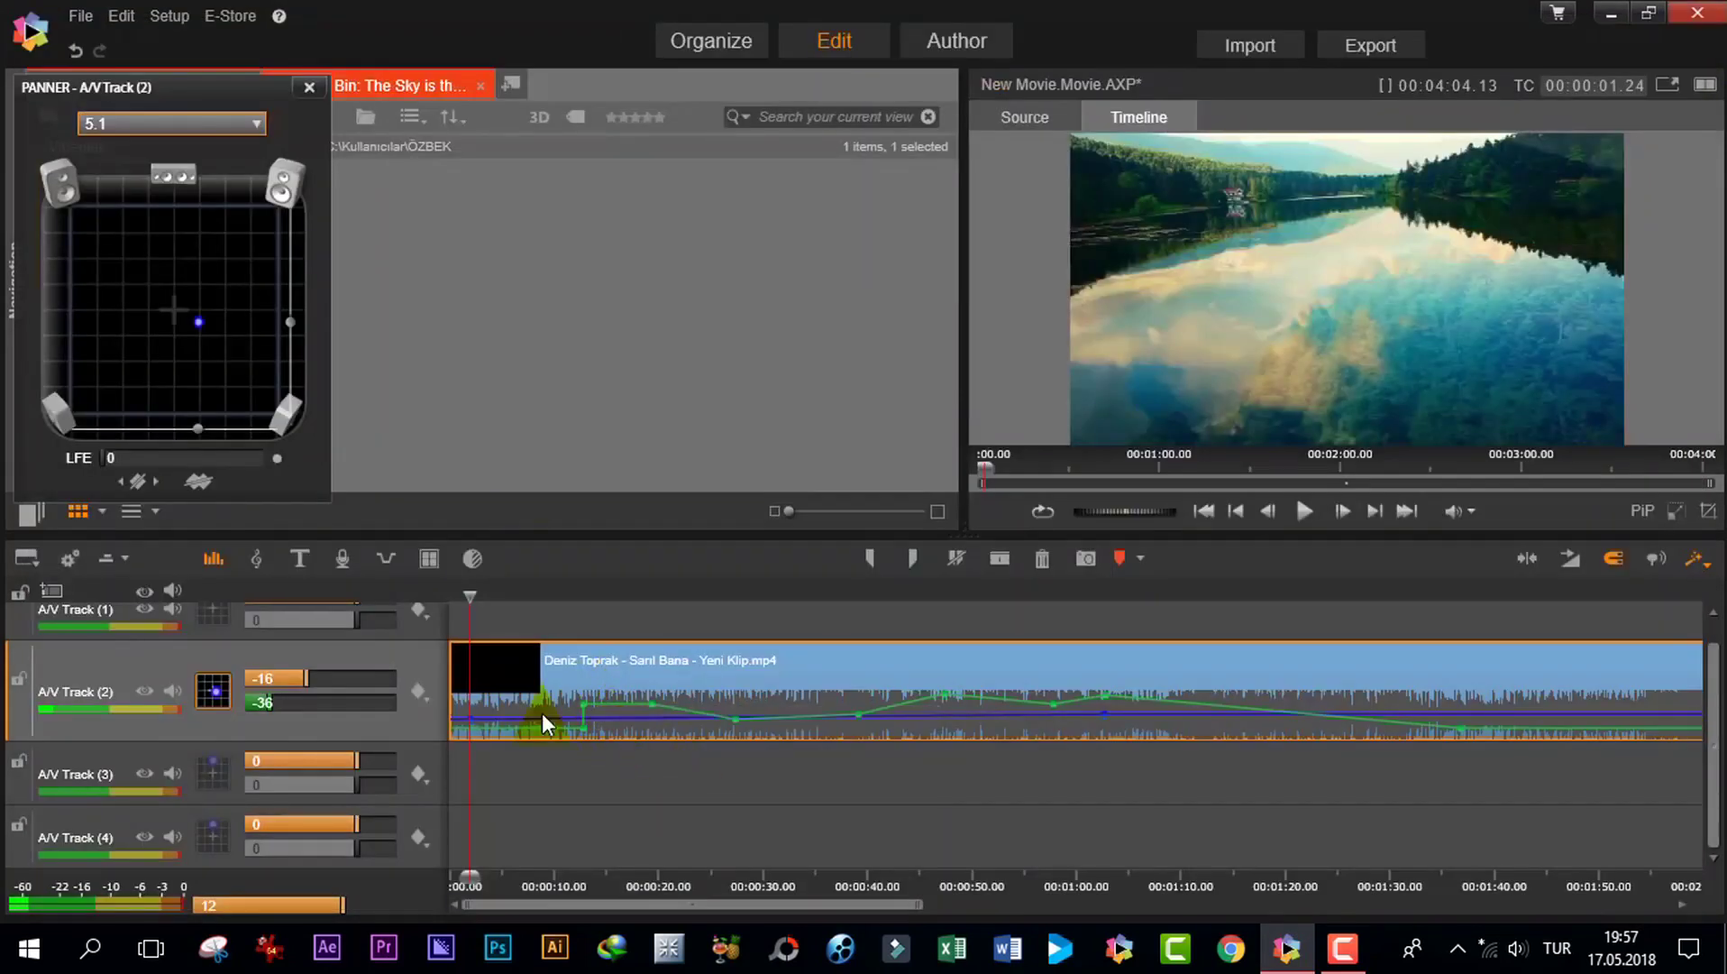
right_click(611, 718)
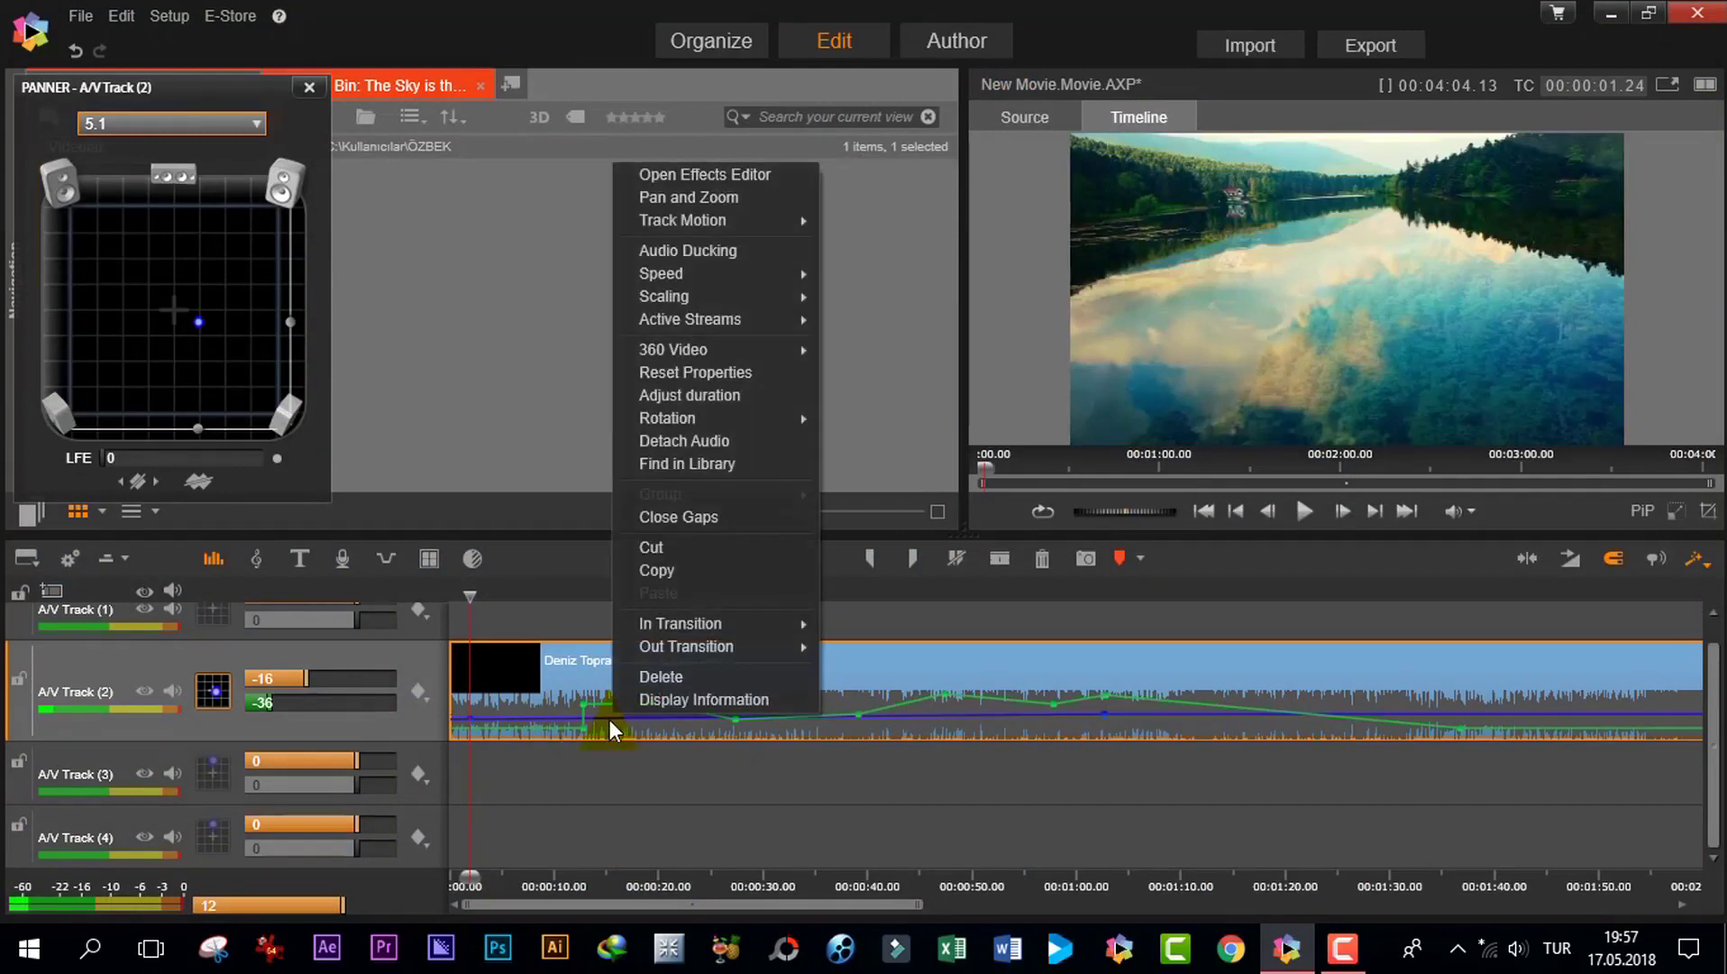
key(Escape)
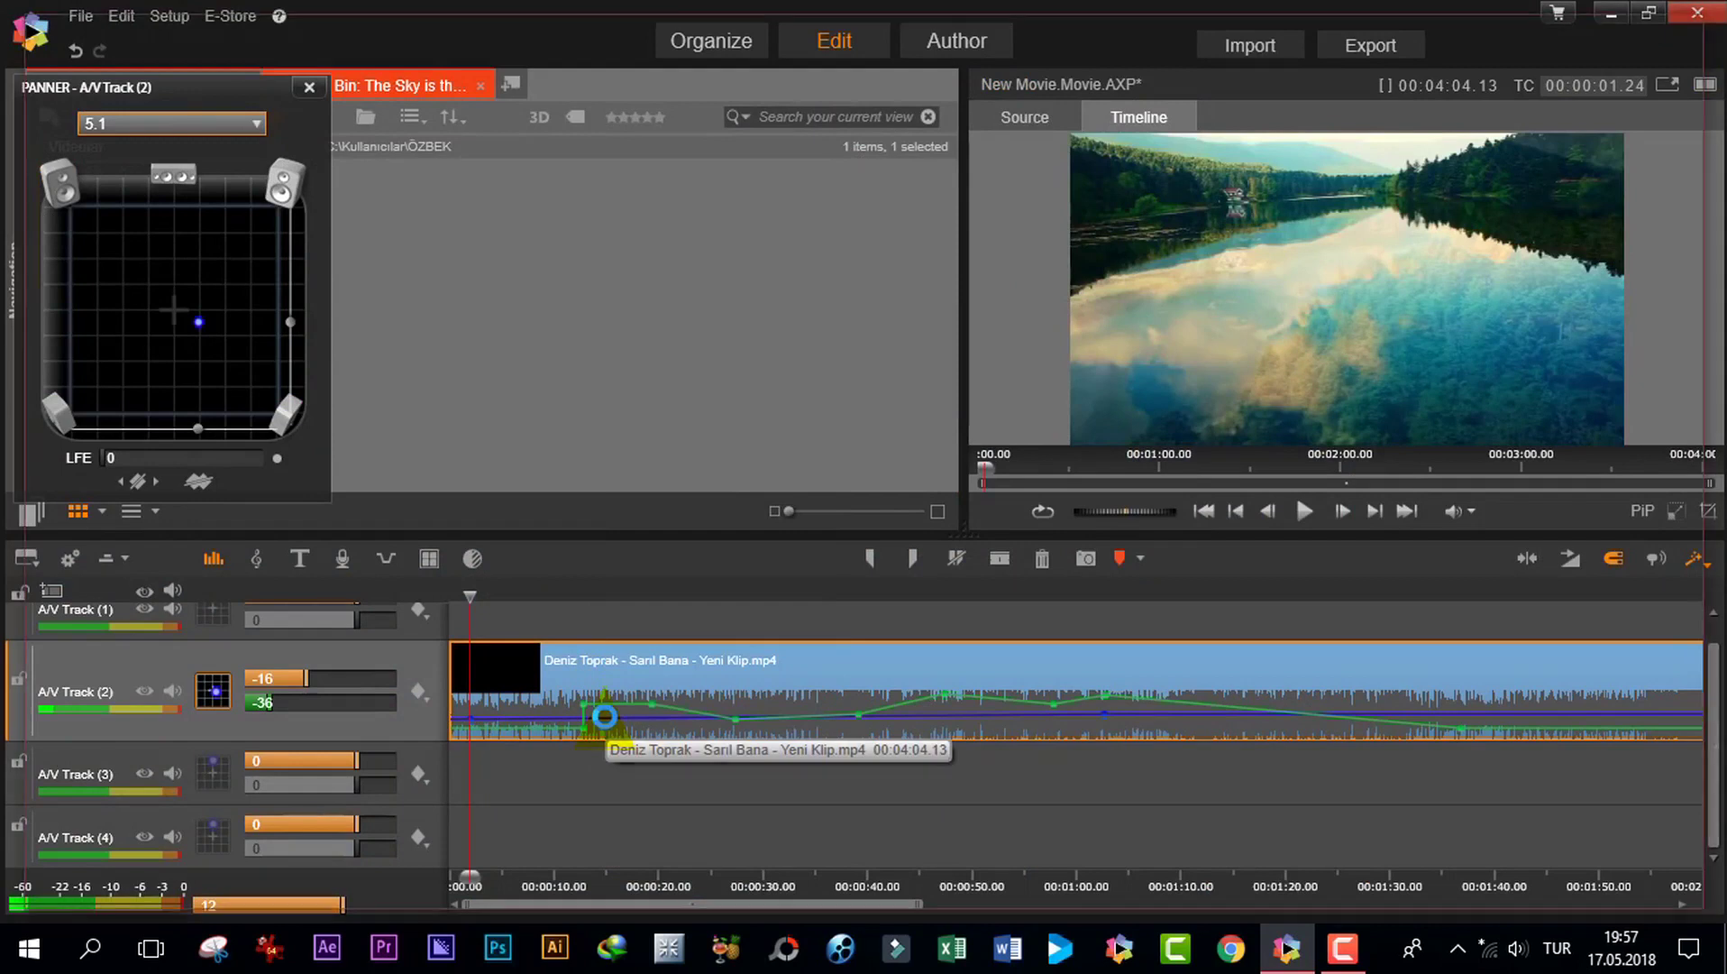
double_click(603, 717)
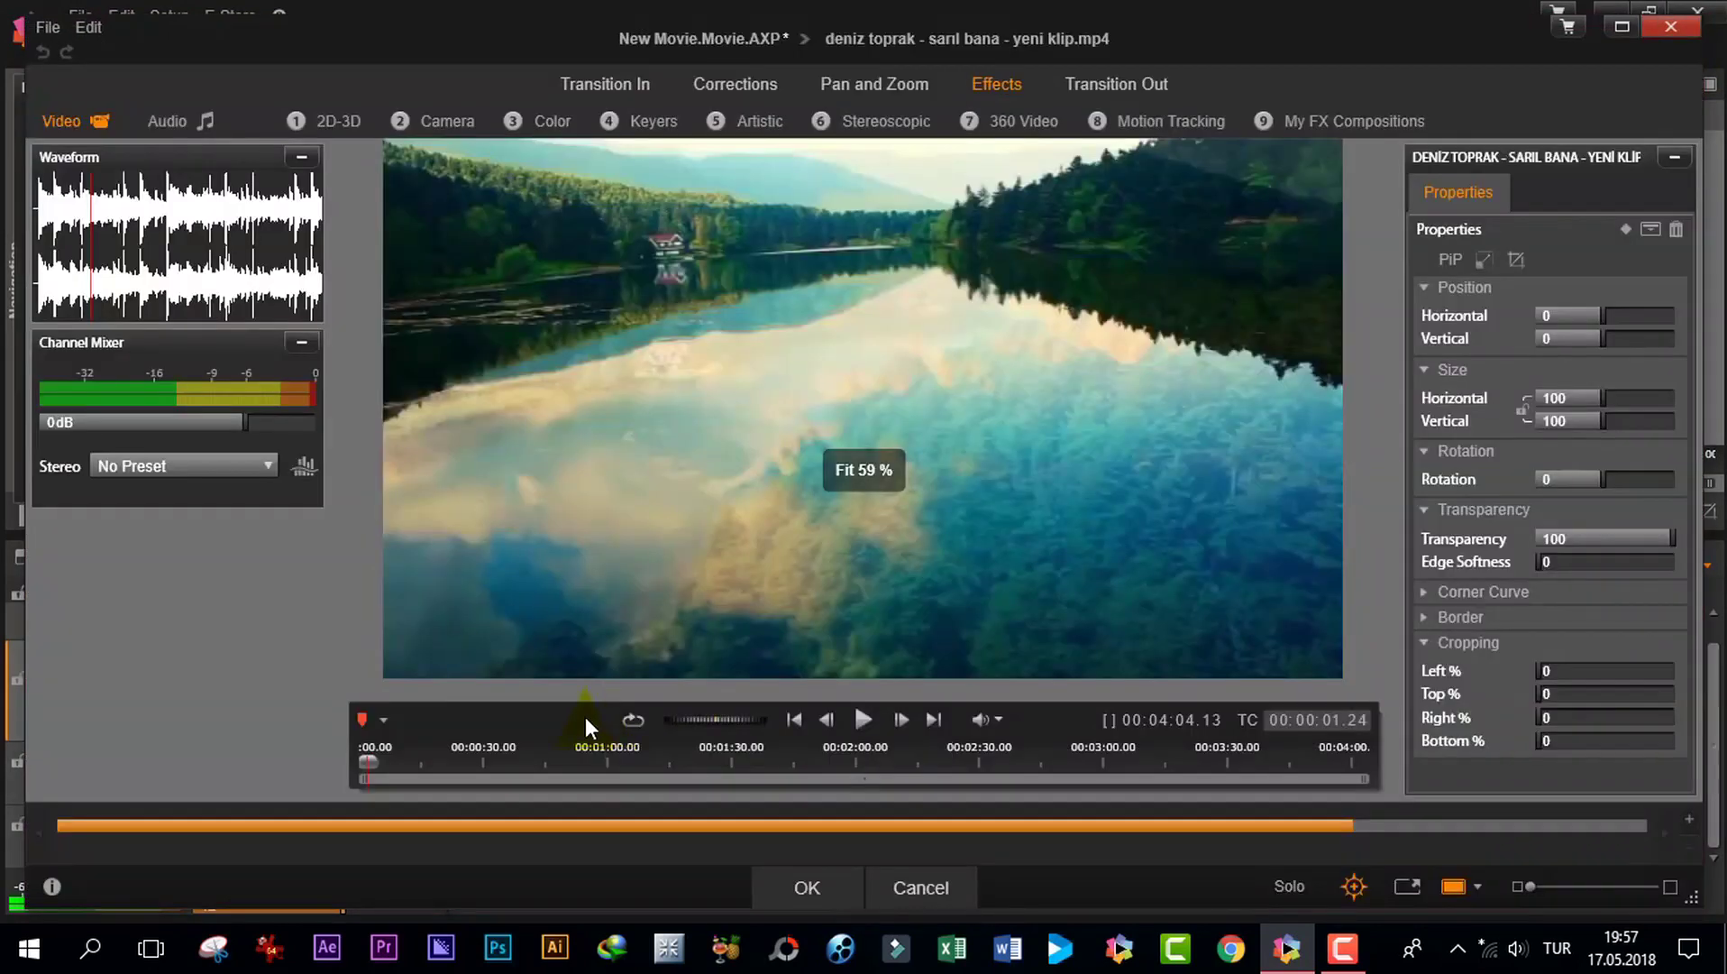
click(1655, 31)
- Add pan keyframes on A/V Track (2) near 9 s (far right), 35 s (front left) and 55 s (front right)
drag(486, 590, 550, 595)
drag(203, 312, 259, 323)
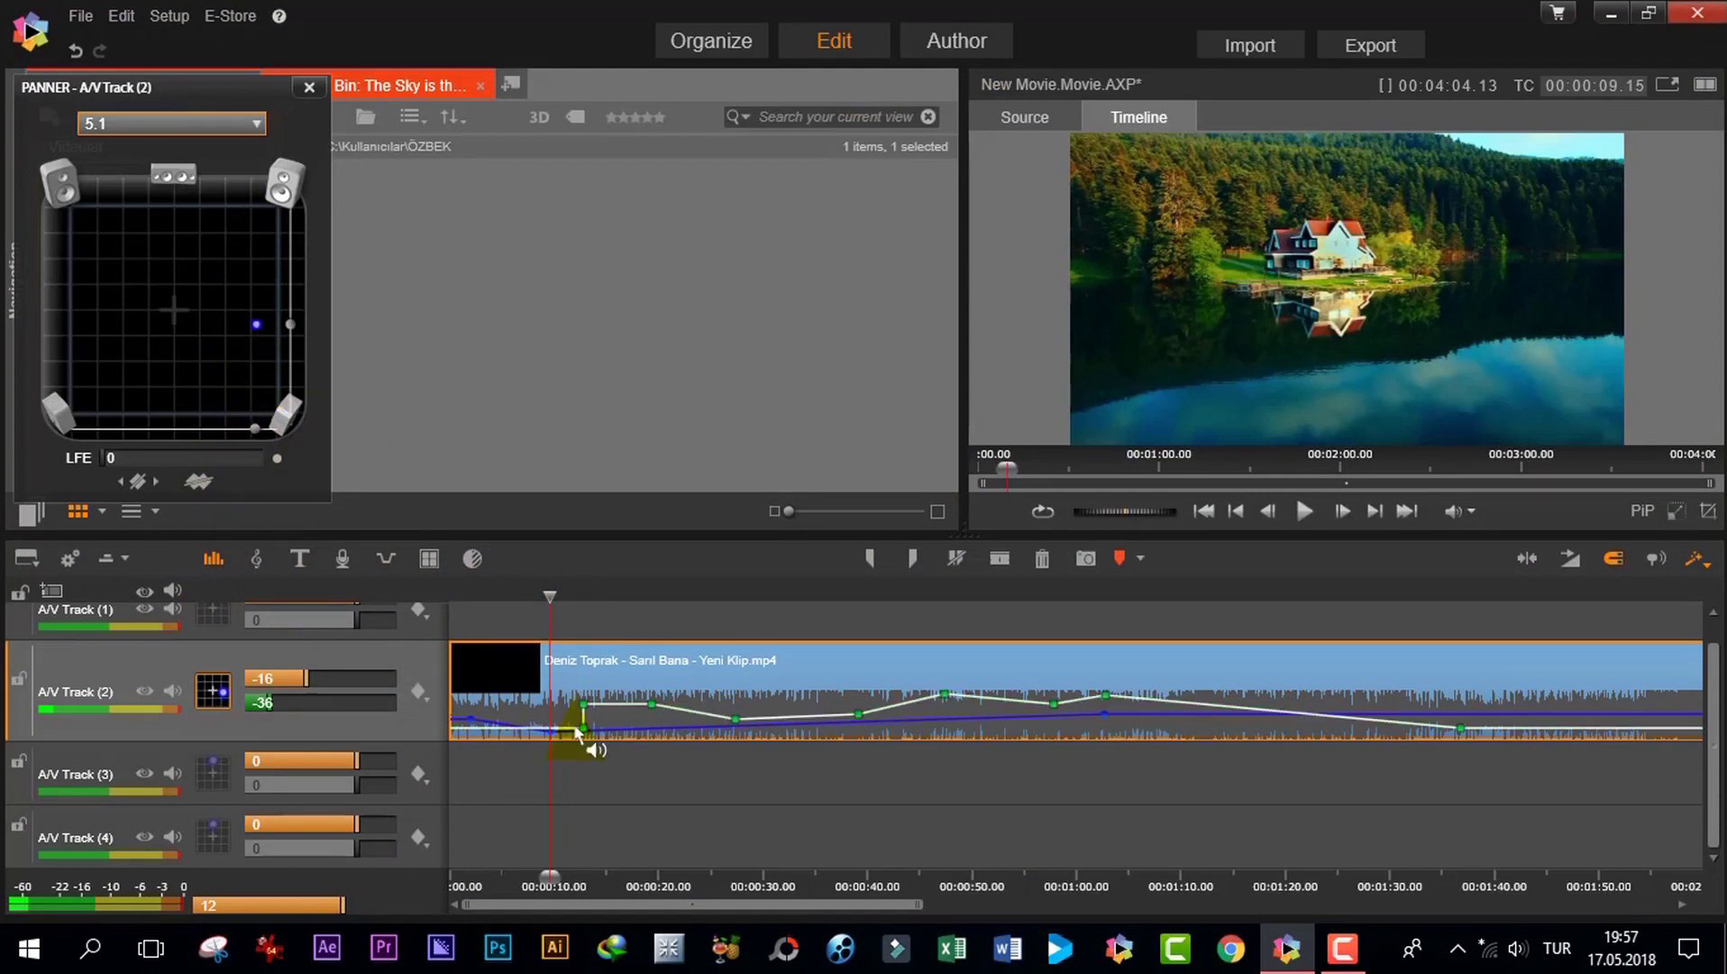
drag(551, 608, 22, 187)
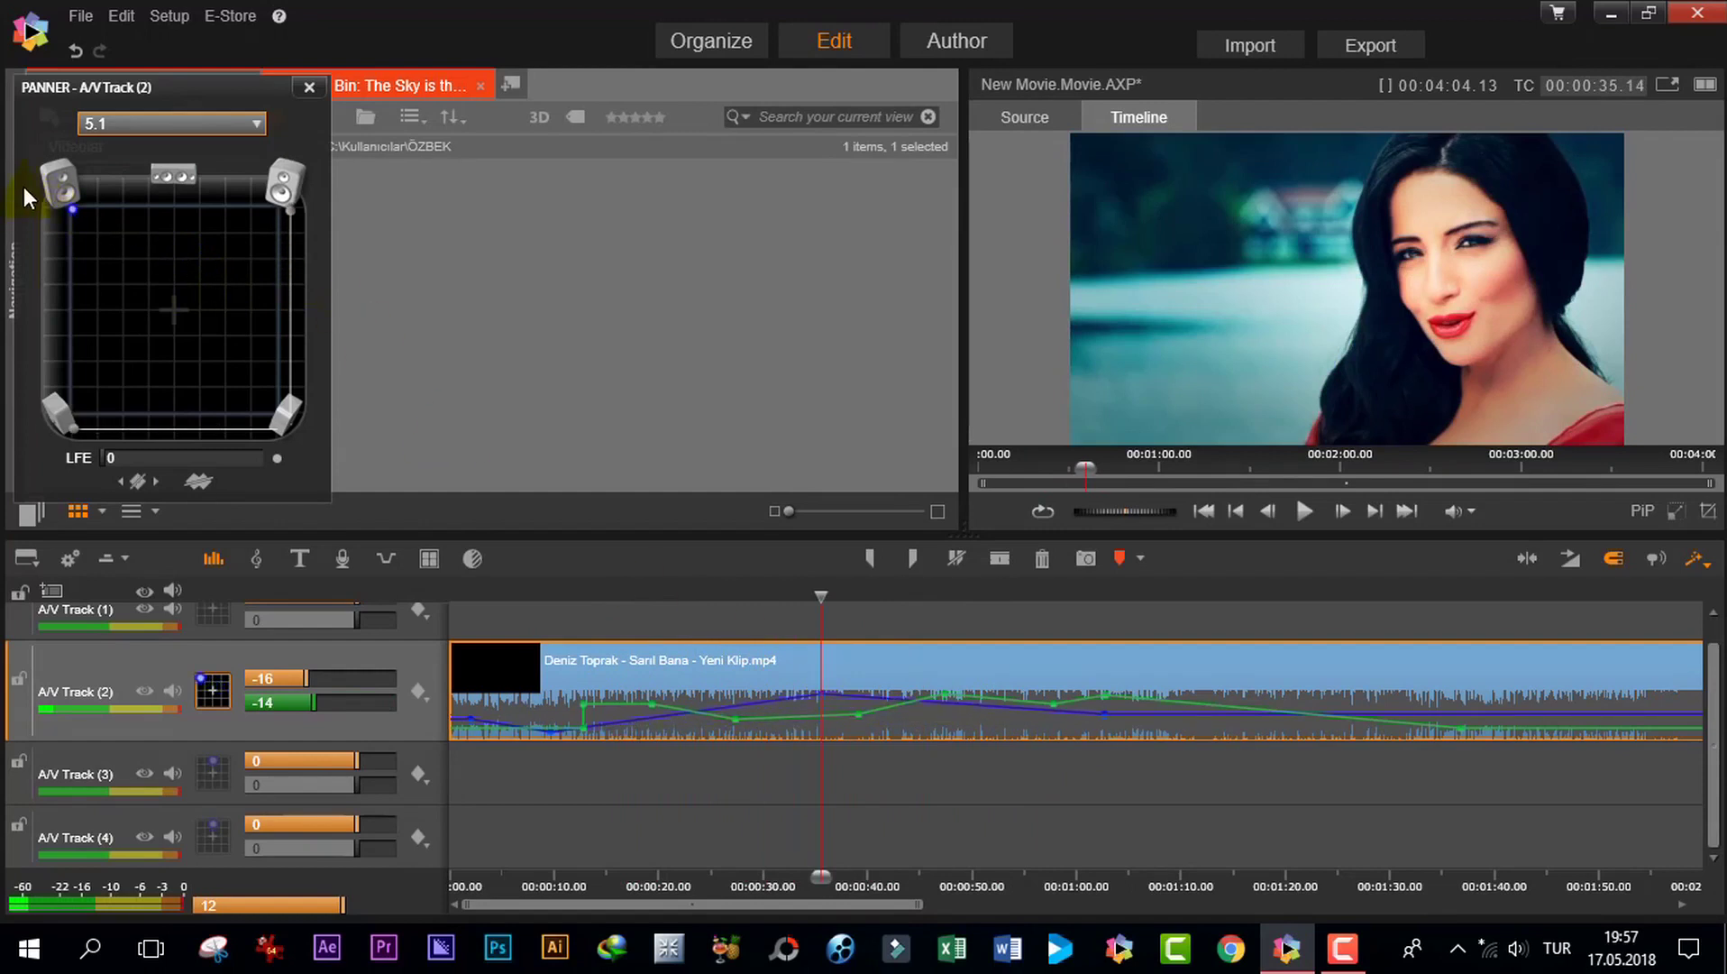
drag(822, 602, 1028, 624)
drag(151, 206, 279, 27)
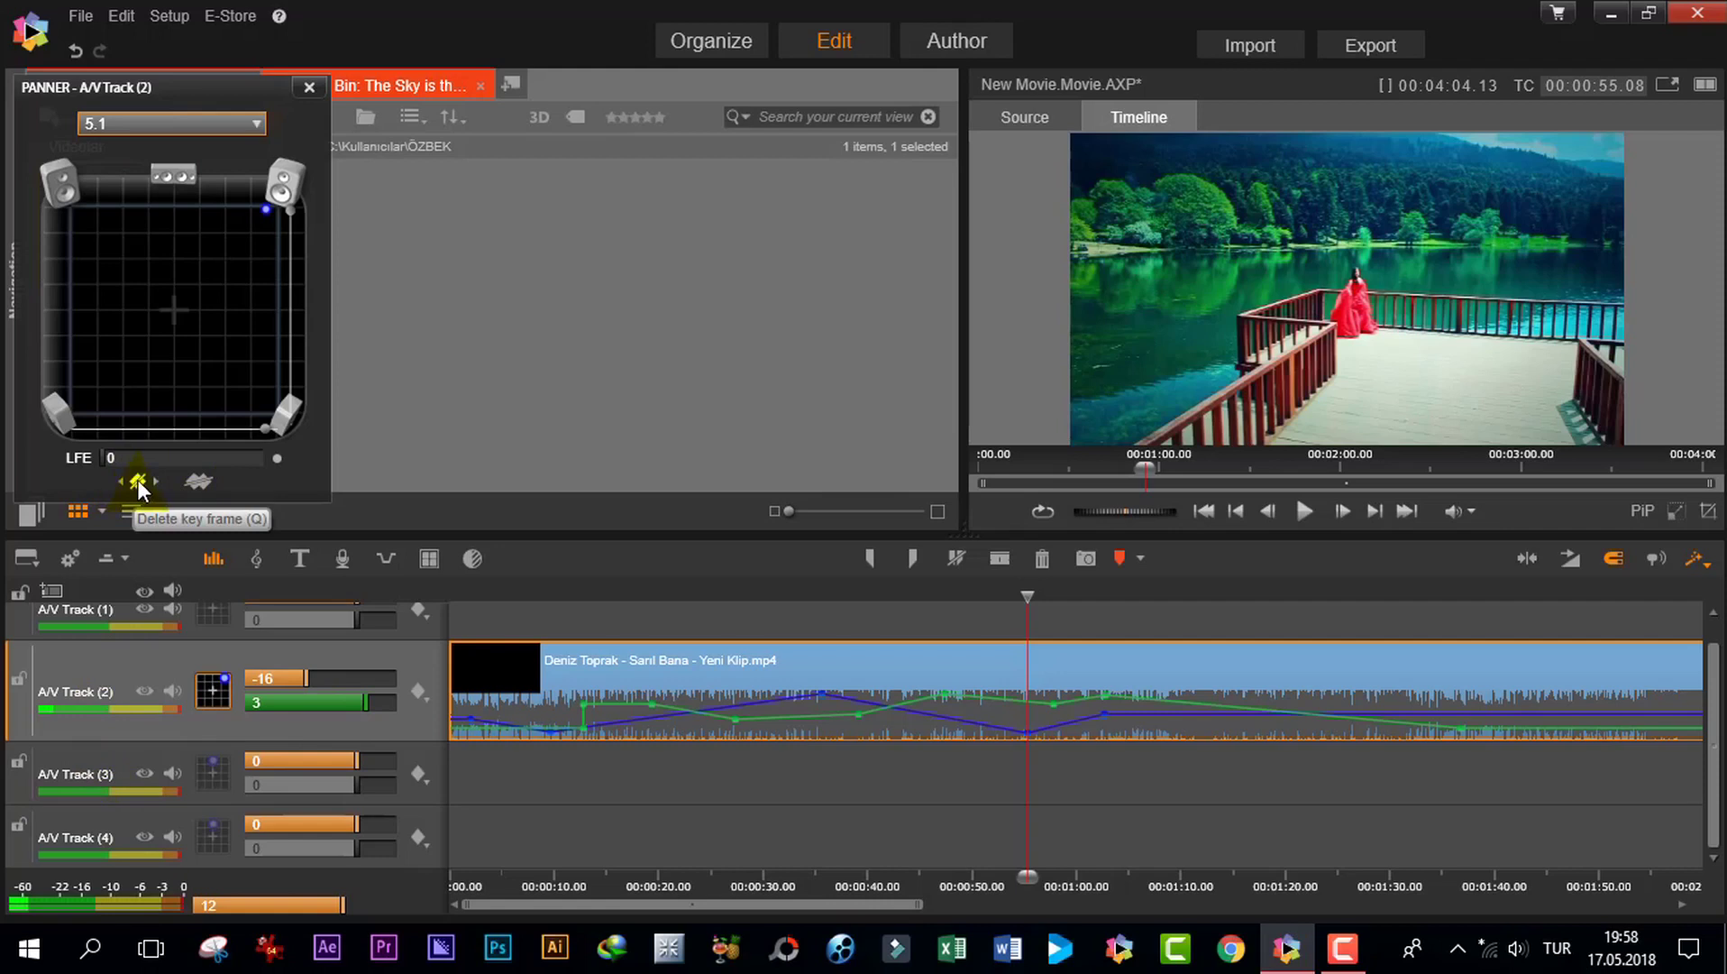
- Reset the panning of A/V Track (2), lower the master volume to -11 and close the audio mixer
click(199, 483)
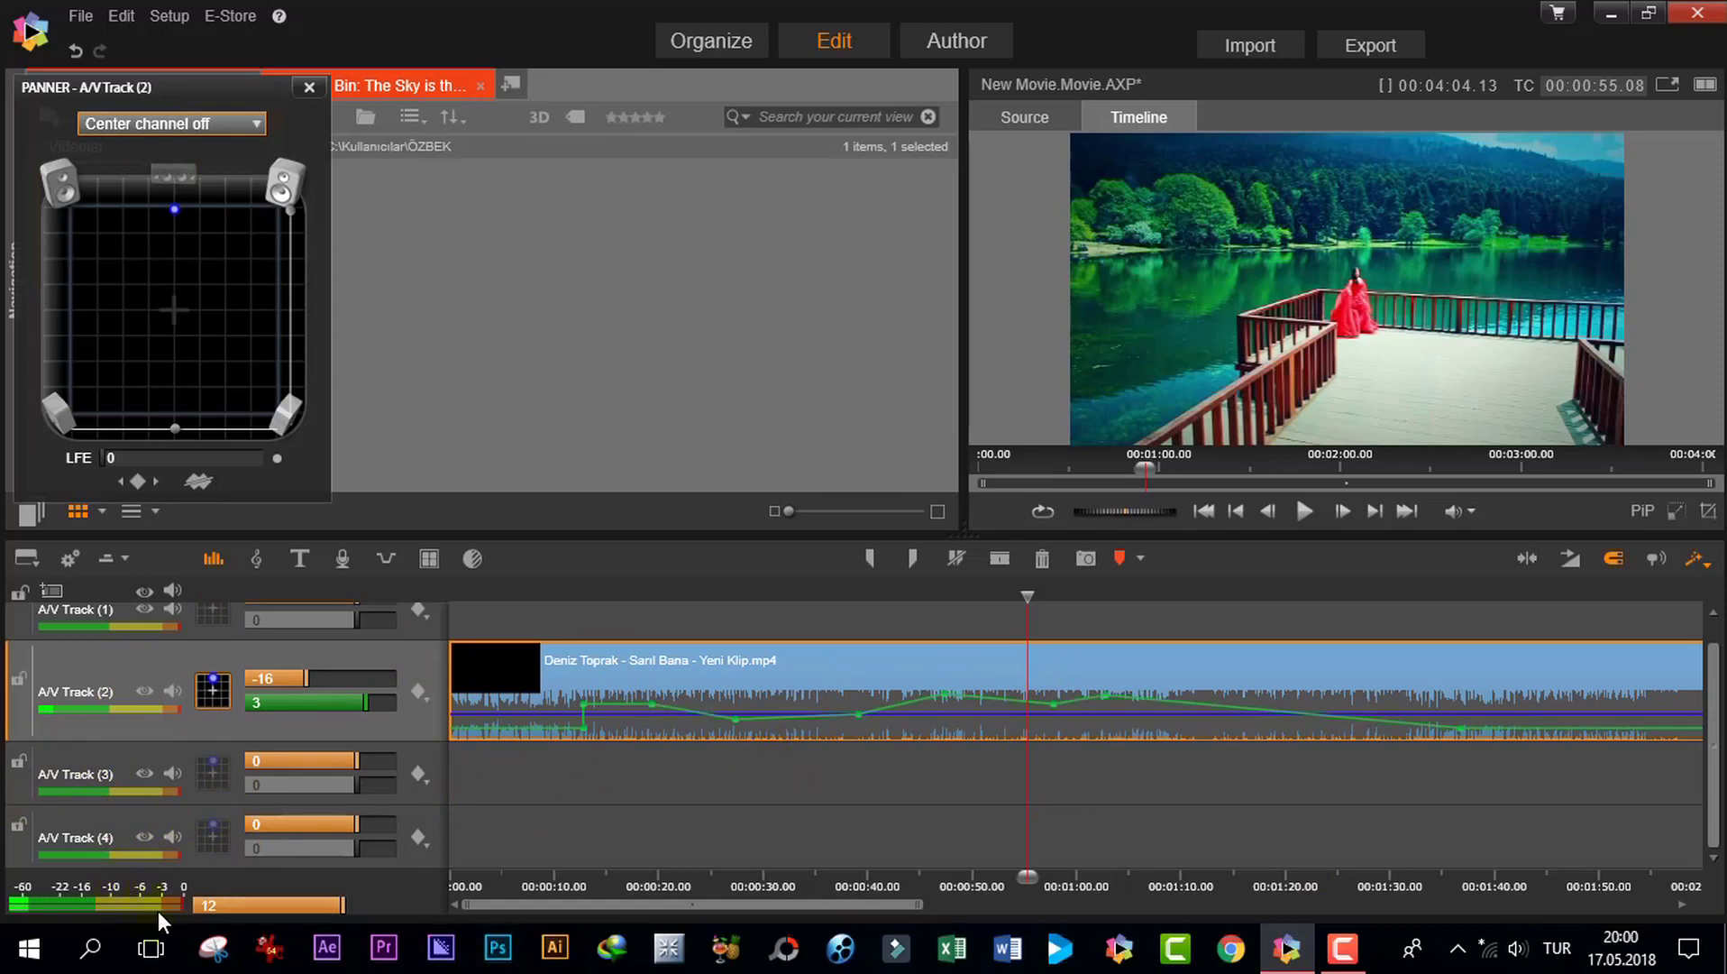
drag(343, 905, 270, 905)
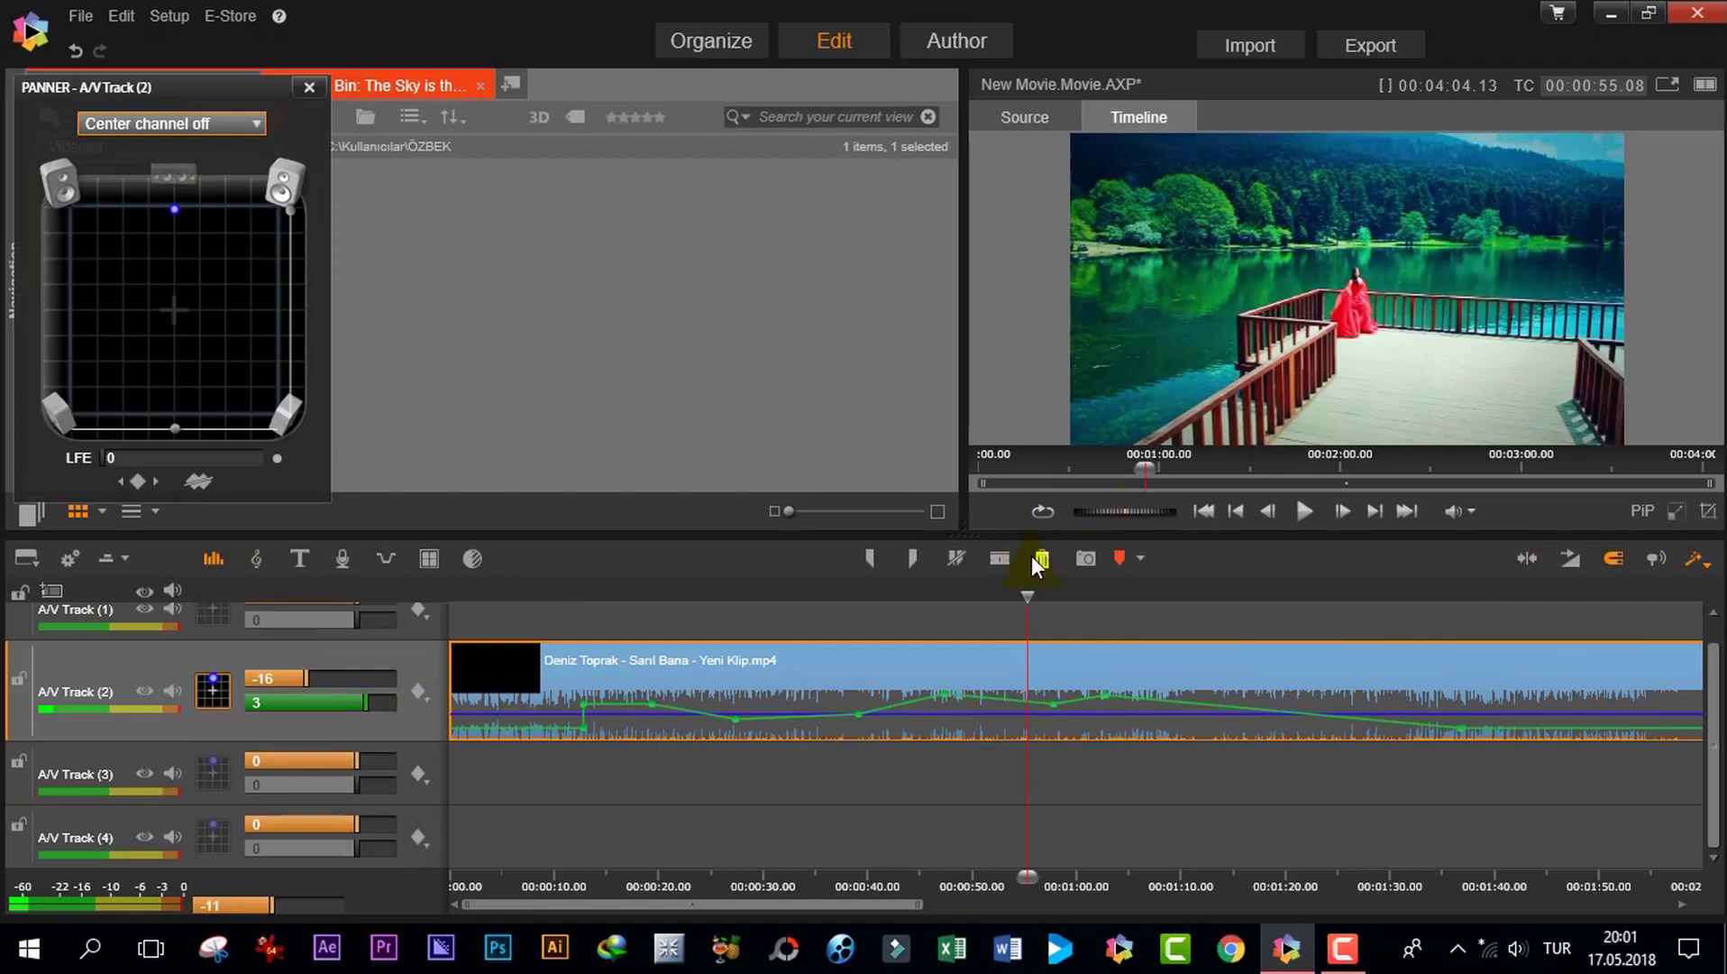
click(212, 560)
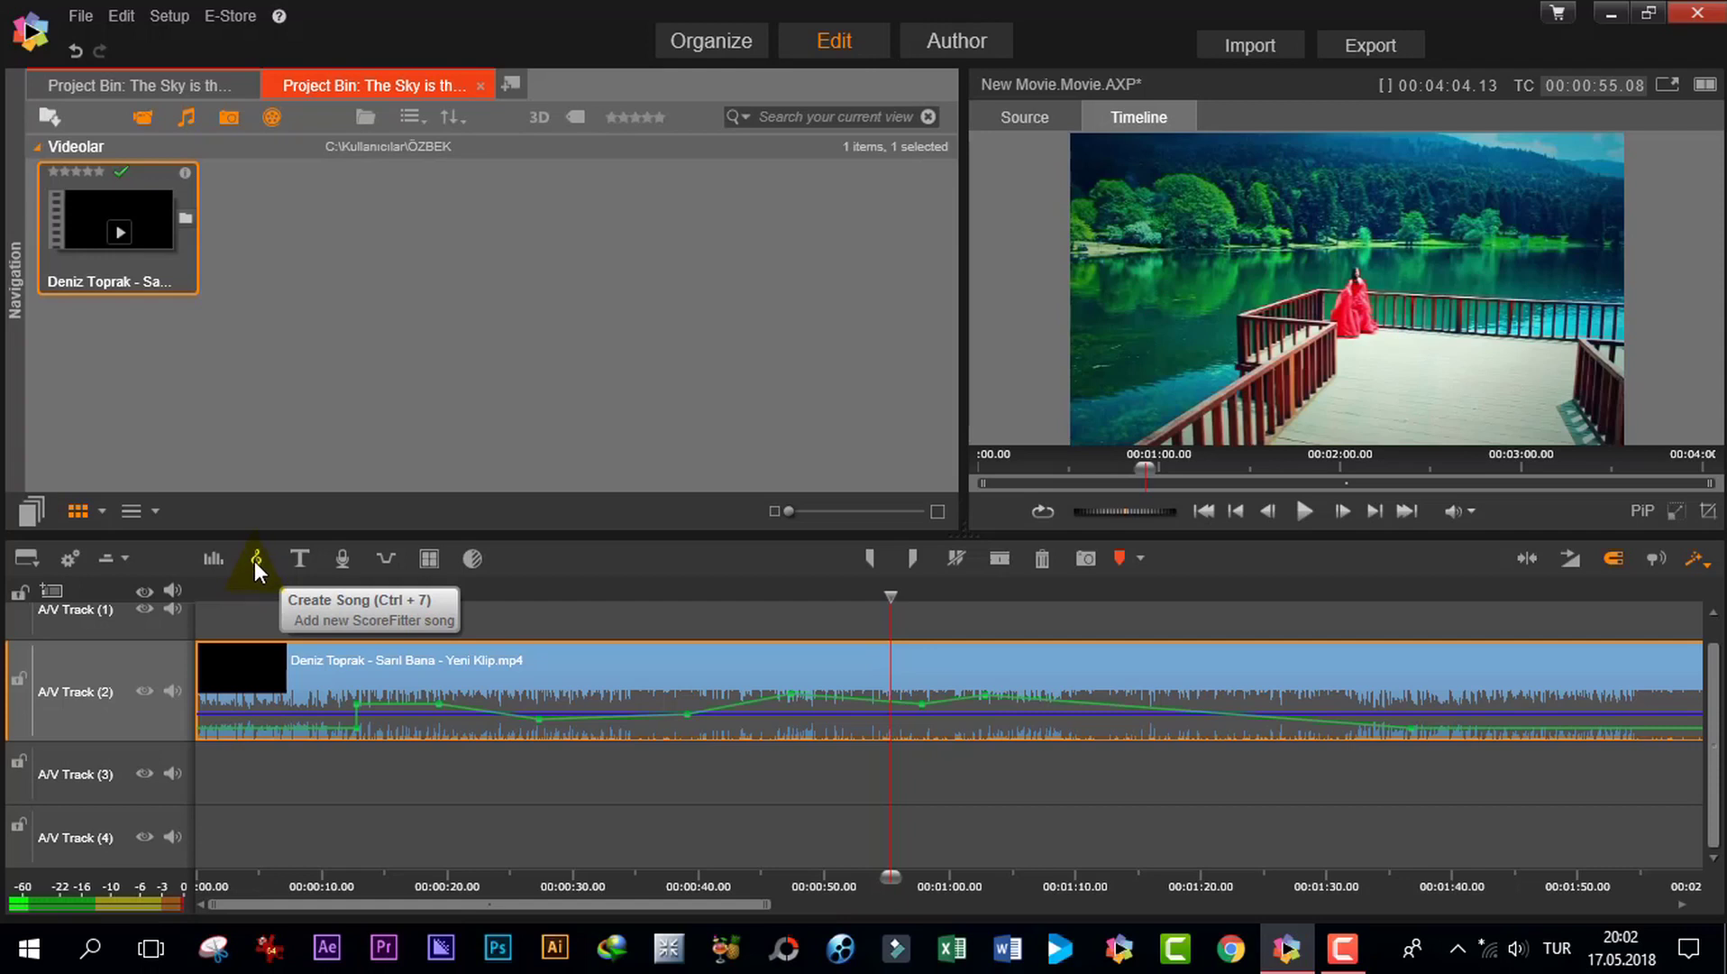
- Preview the Bossa Pop version of the Film/TV song Sultry Night in ScoreFitter and check the store for more songs
click(257, 560)
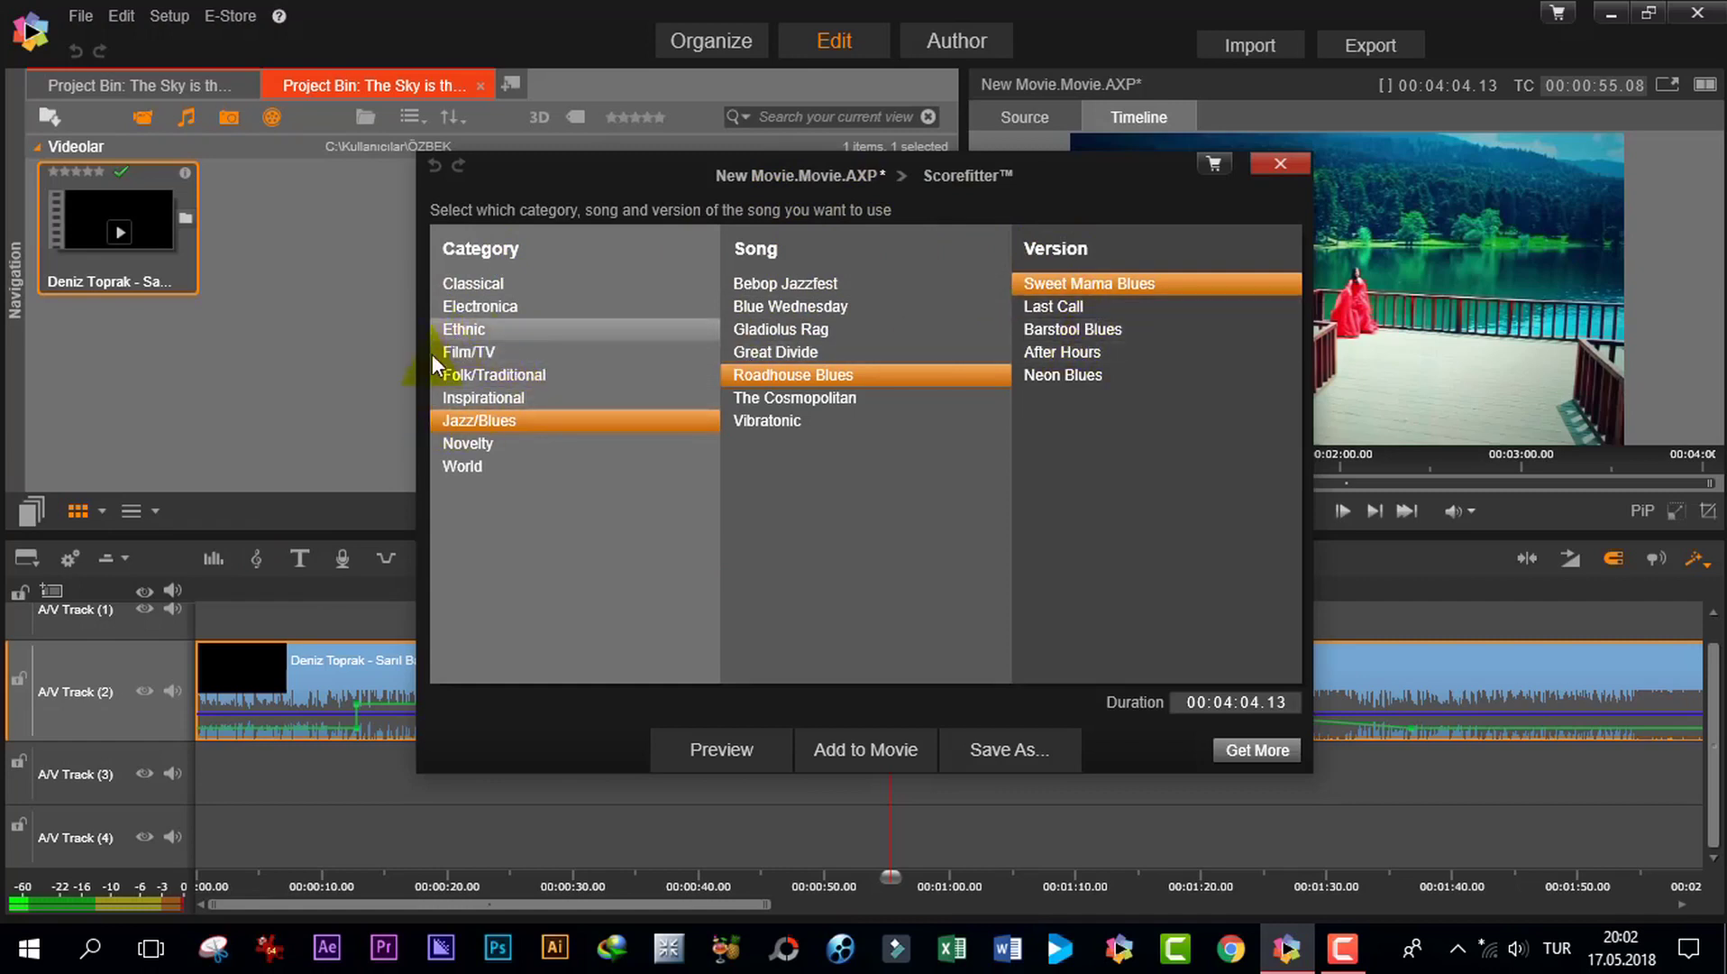
click(473, 353)
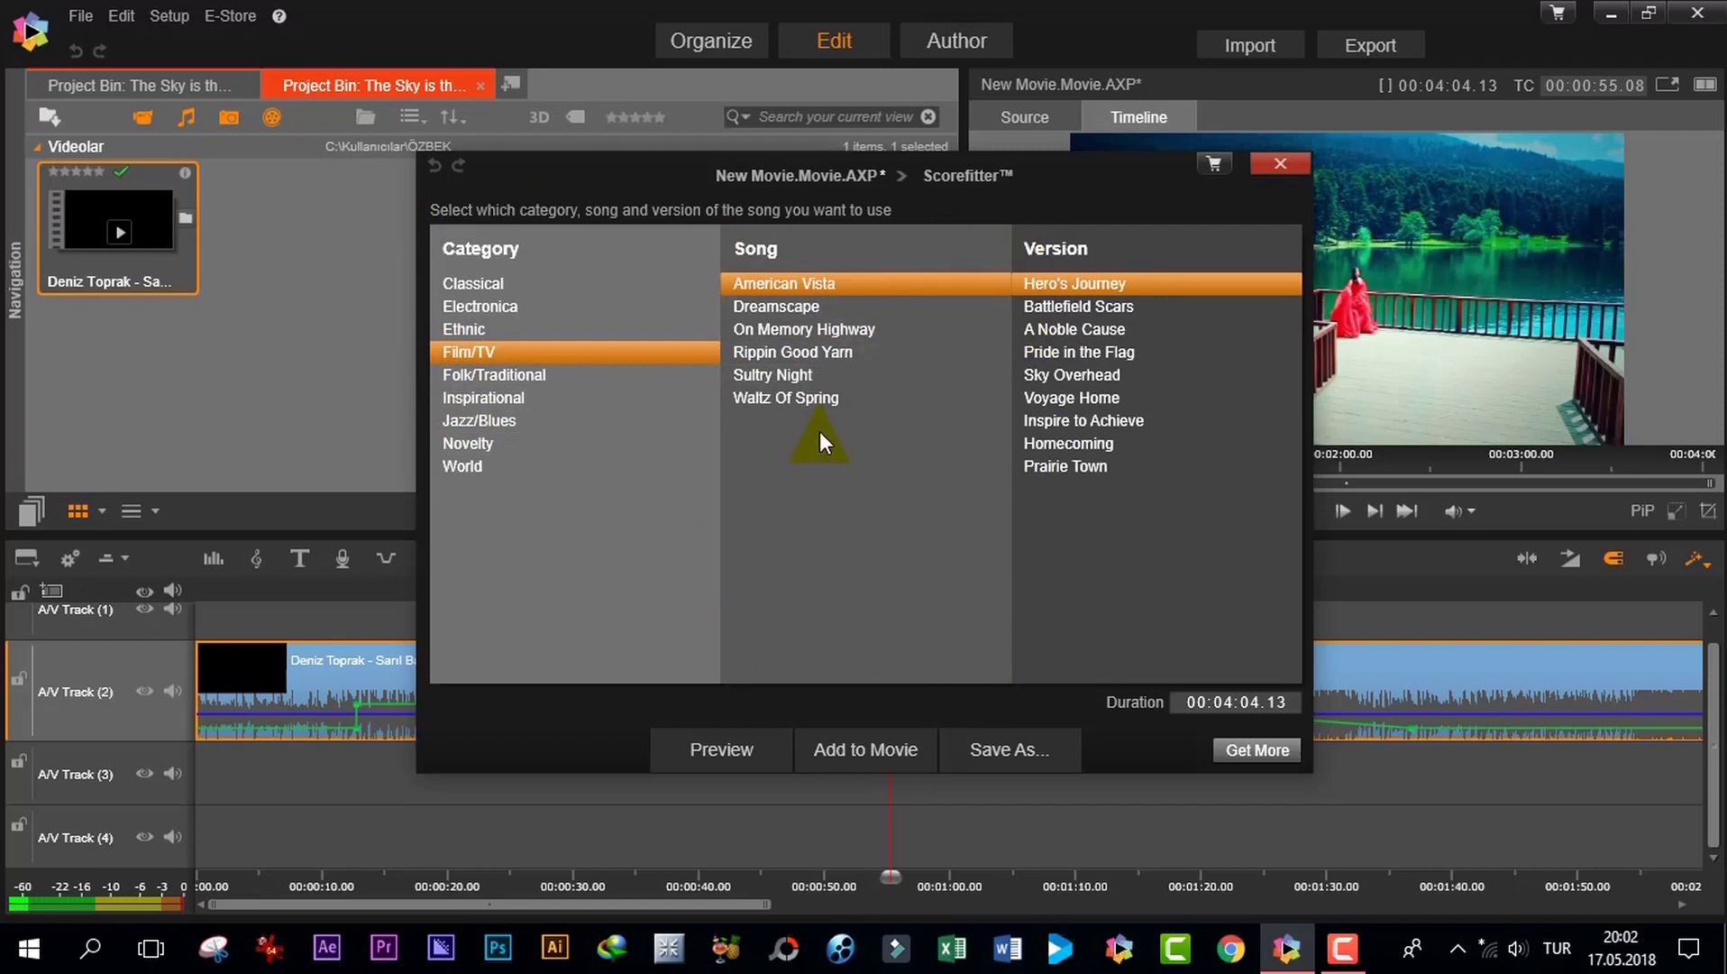
click(771, 375)
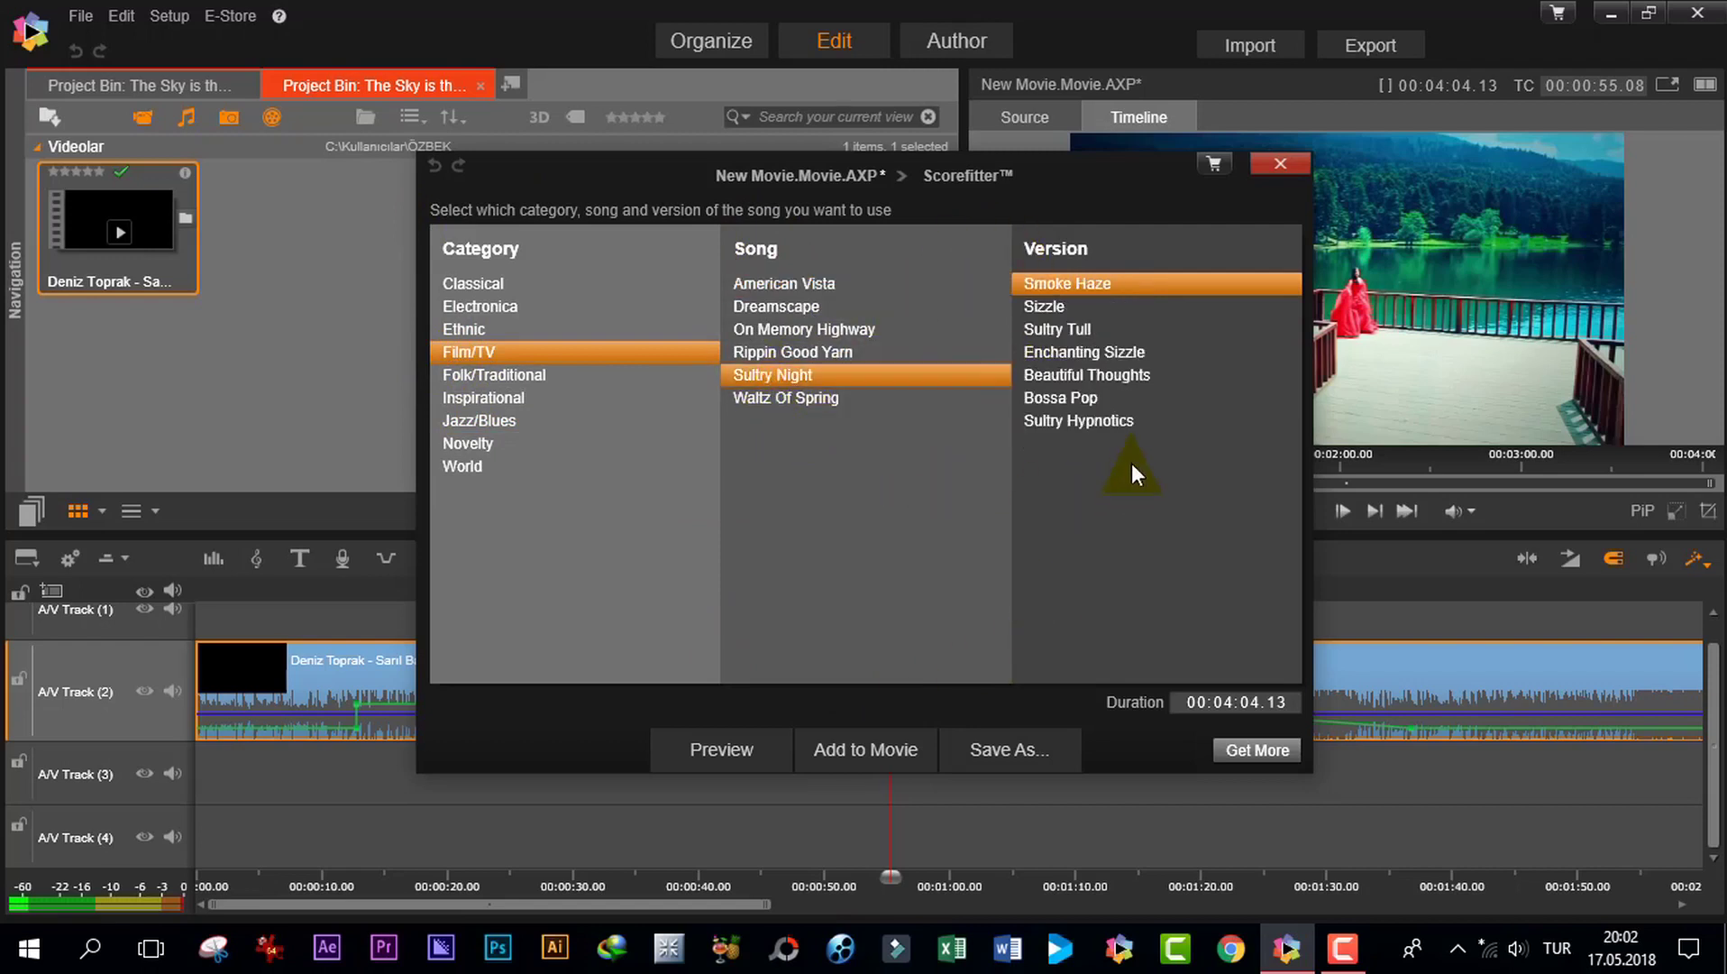
click(1058, 399)
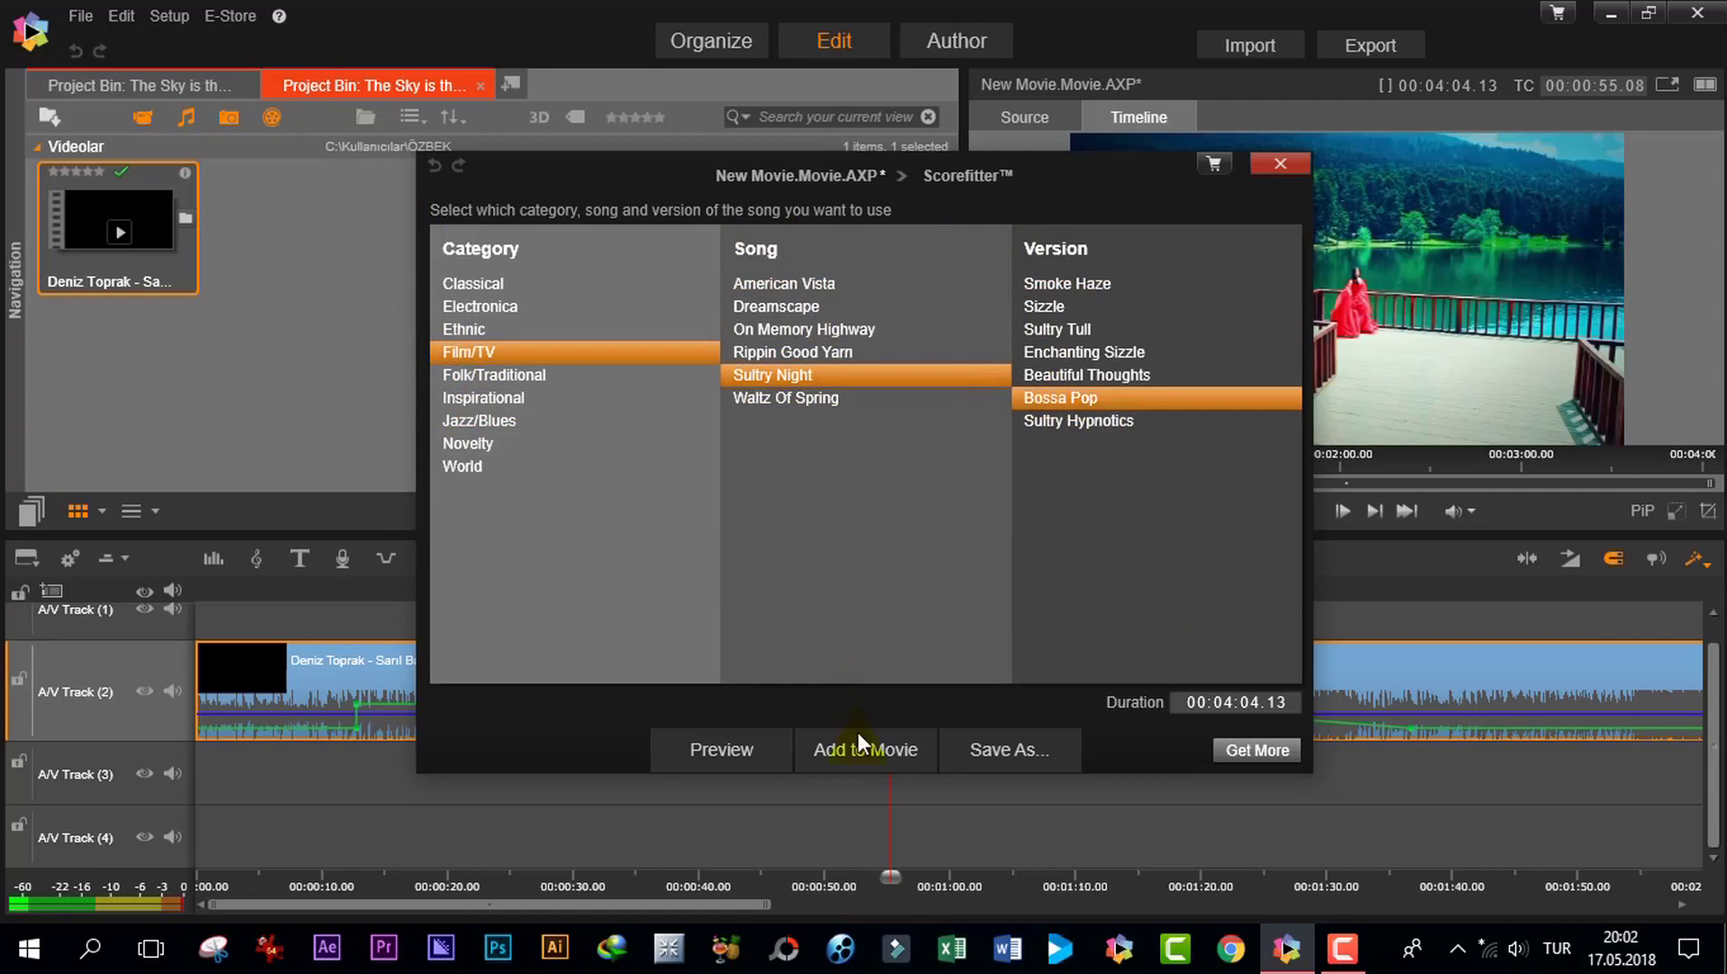
click(720, 745)
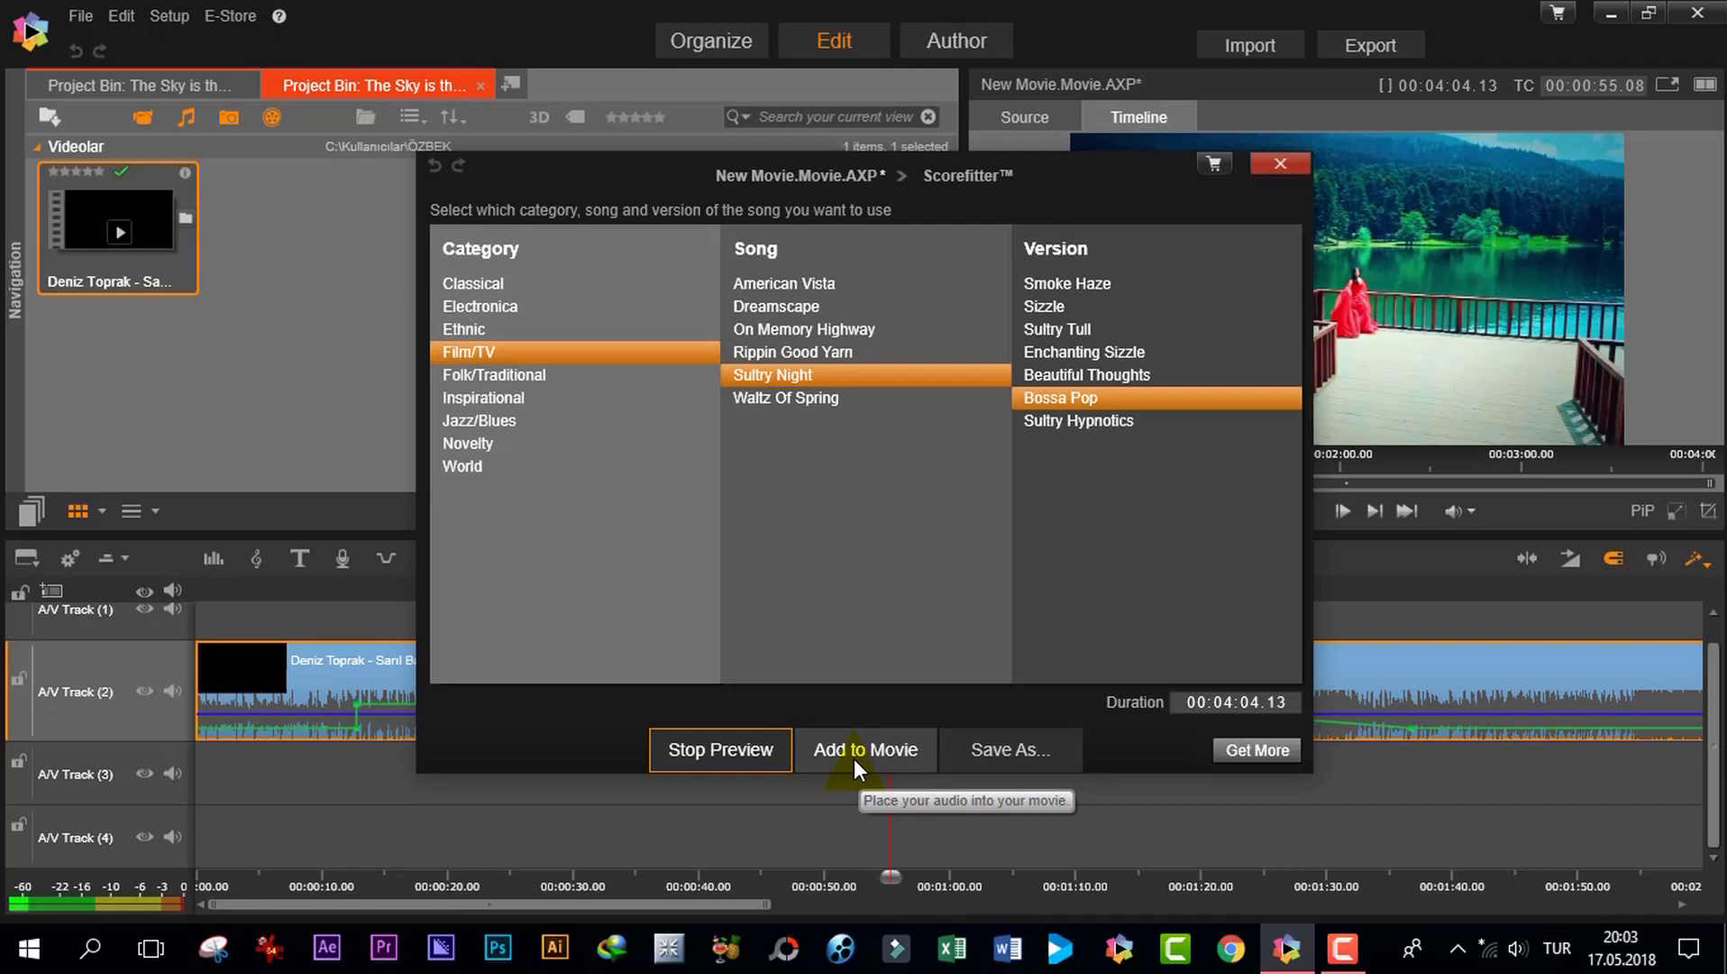
click(1246, 752)
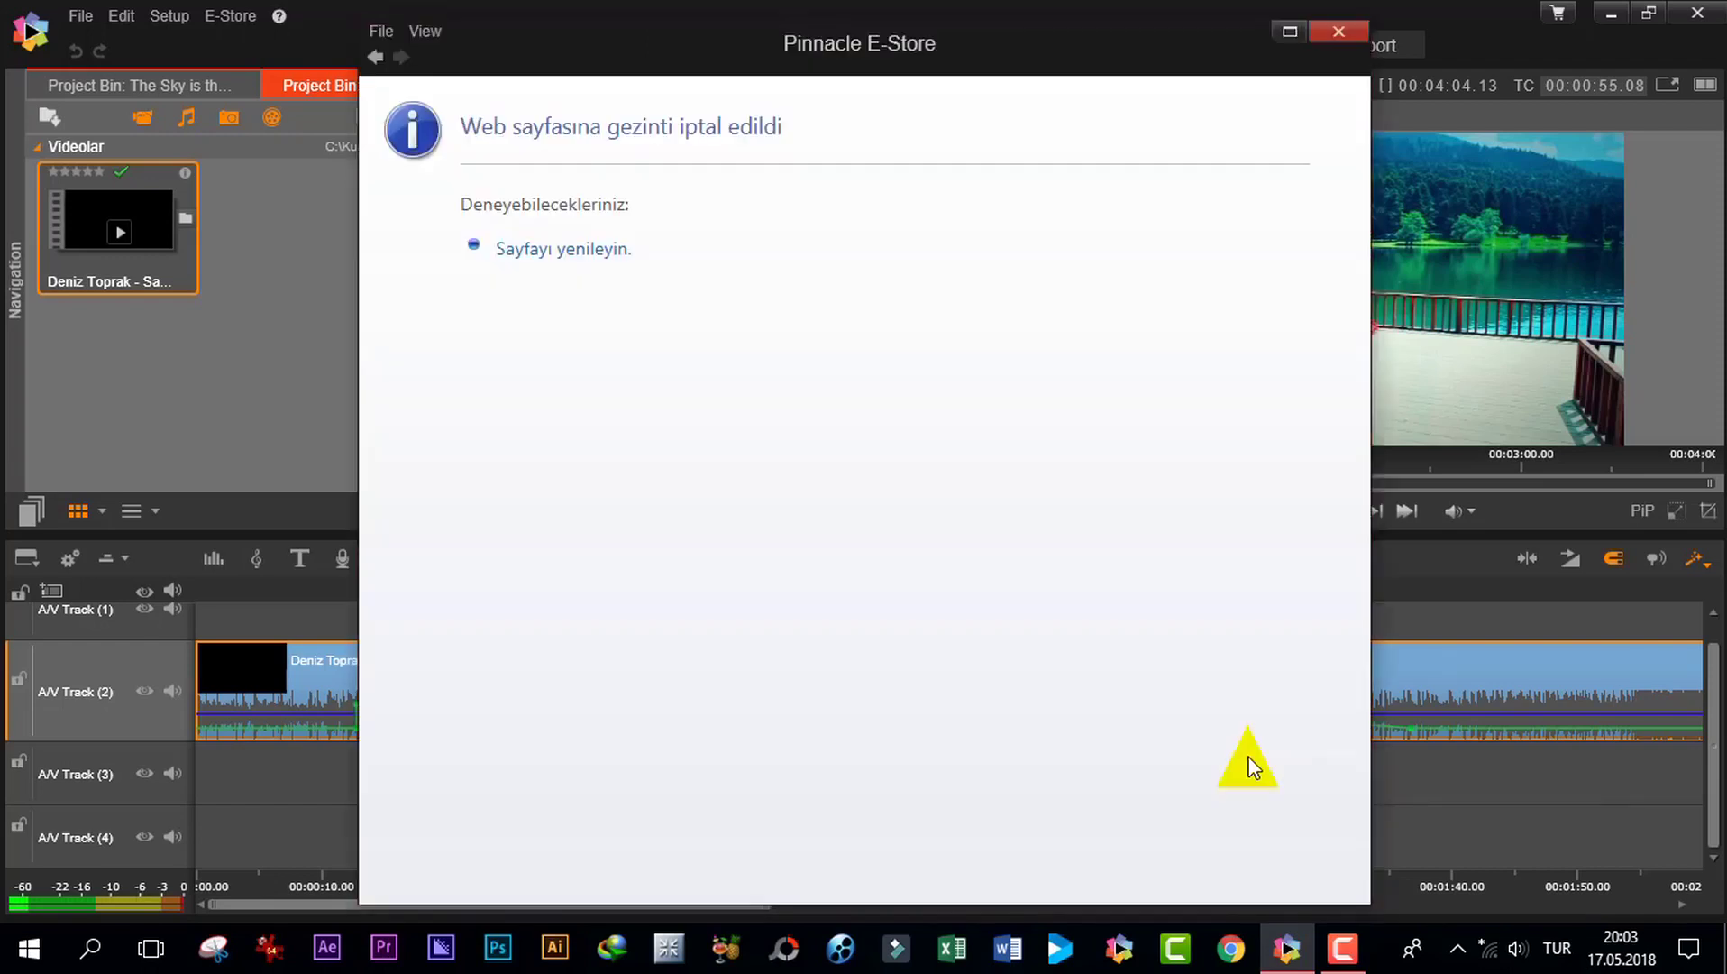
click(1341, 30)
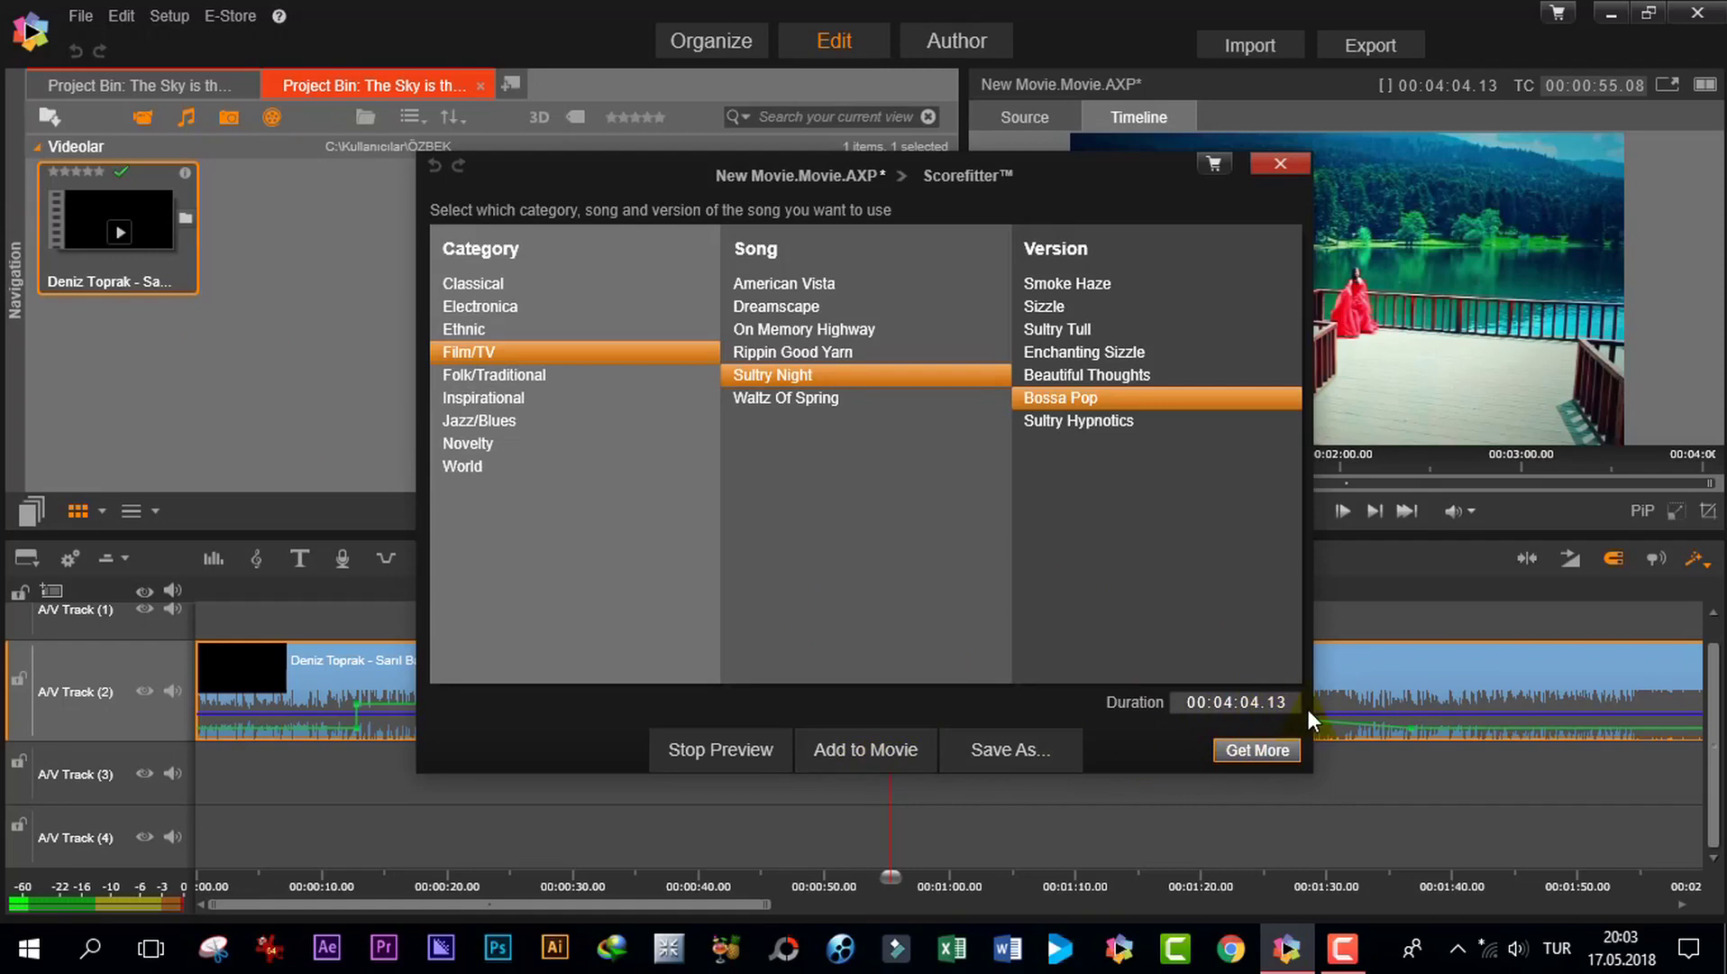
- Choose the Weekend At The Cottage version of the Ethnic song Irish Highlands, and leave ScoreFitter without adding it
click(491, 400)
click(492, 330)
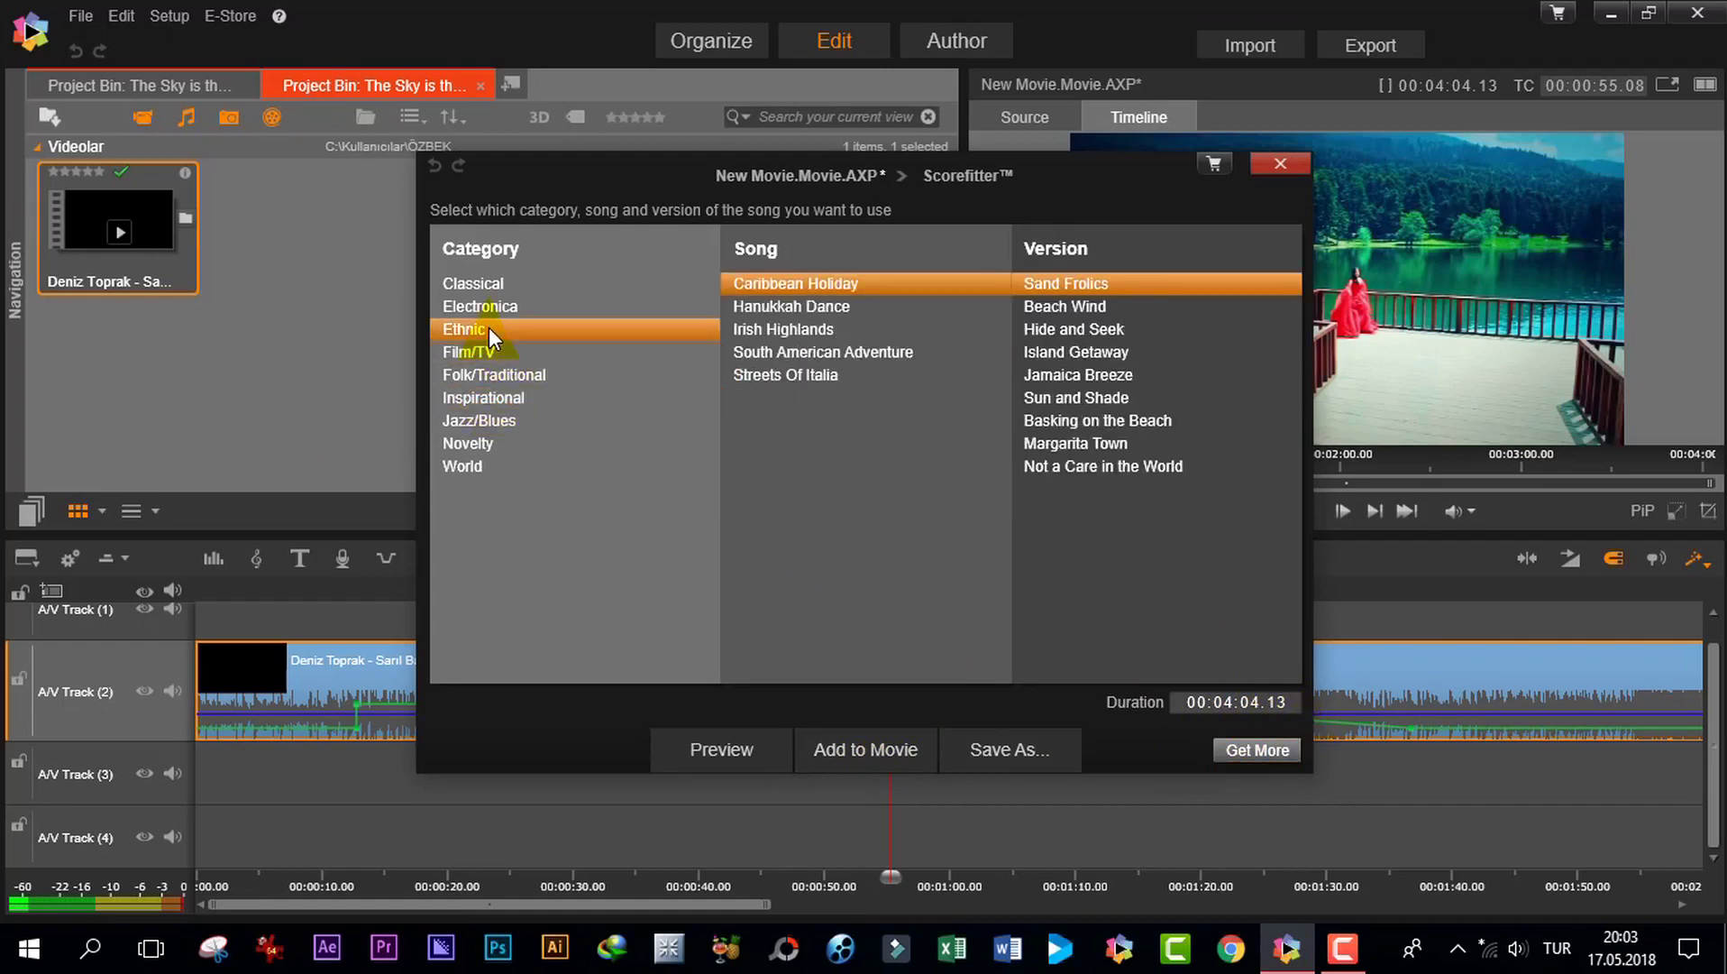
click(824, 332)
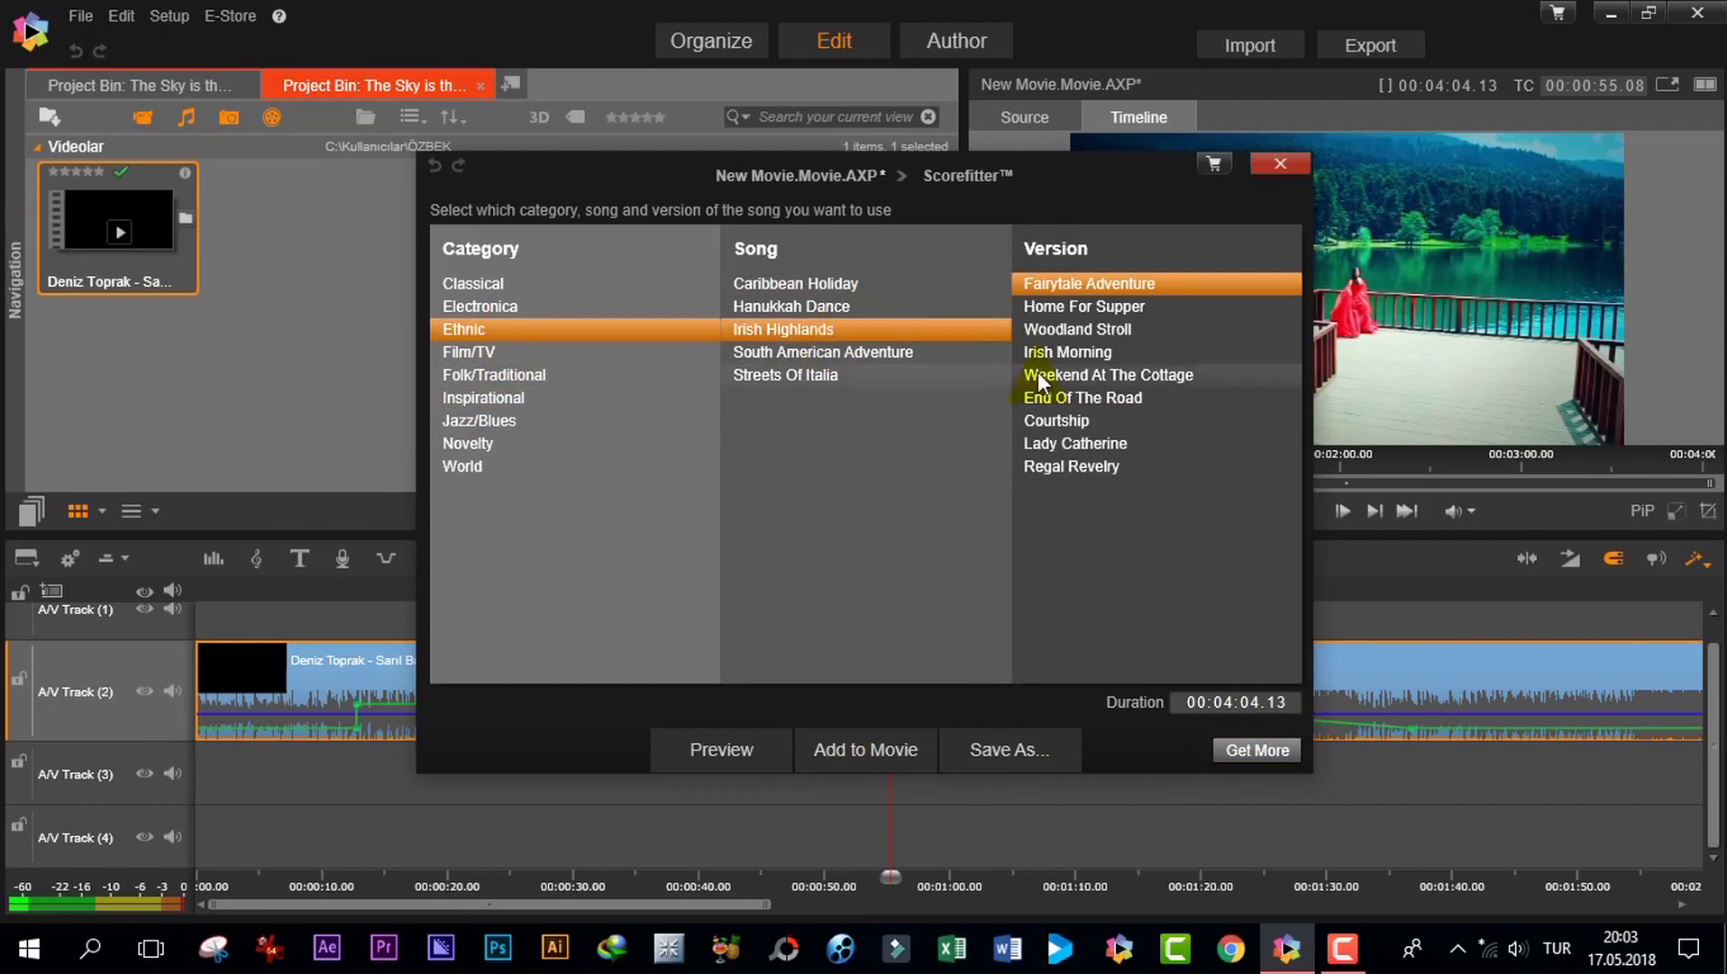
click(1073, 375)
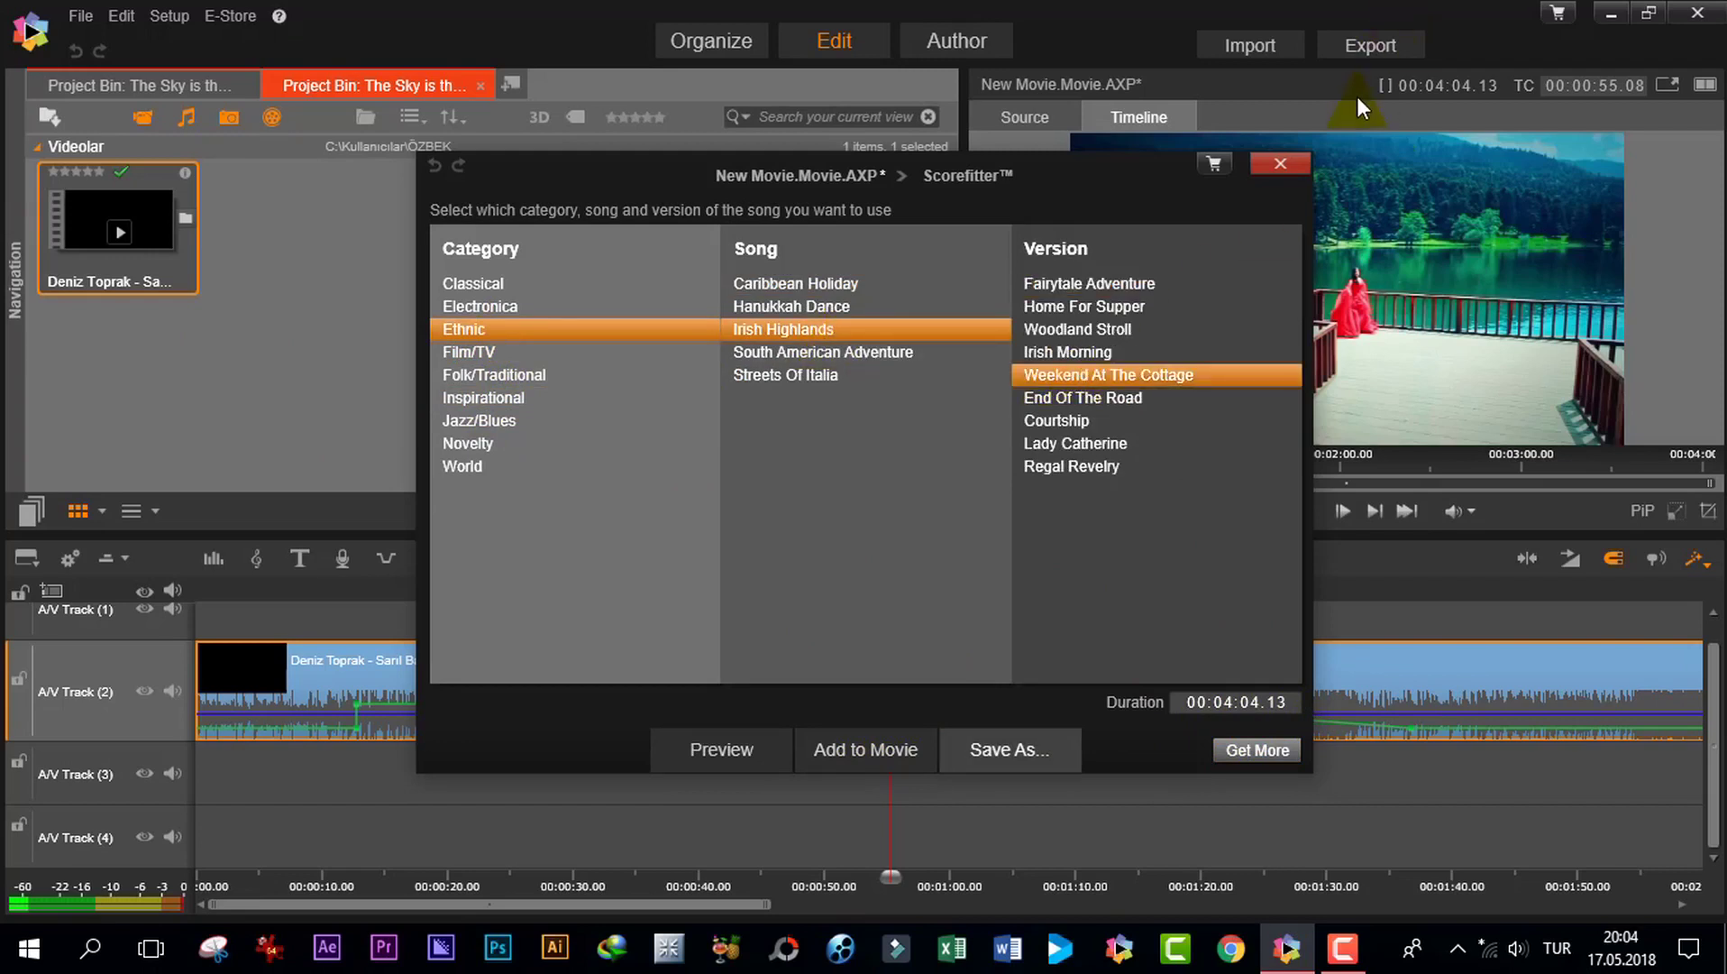
click(1286, 163)
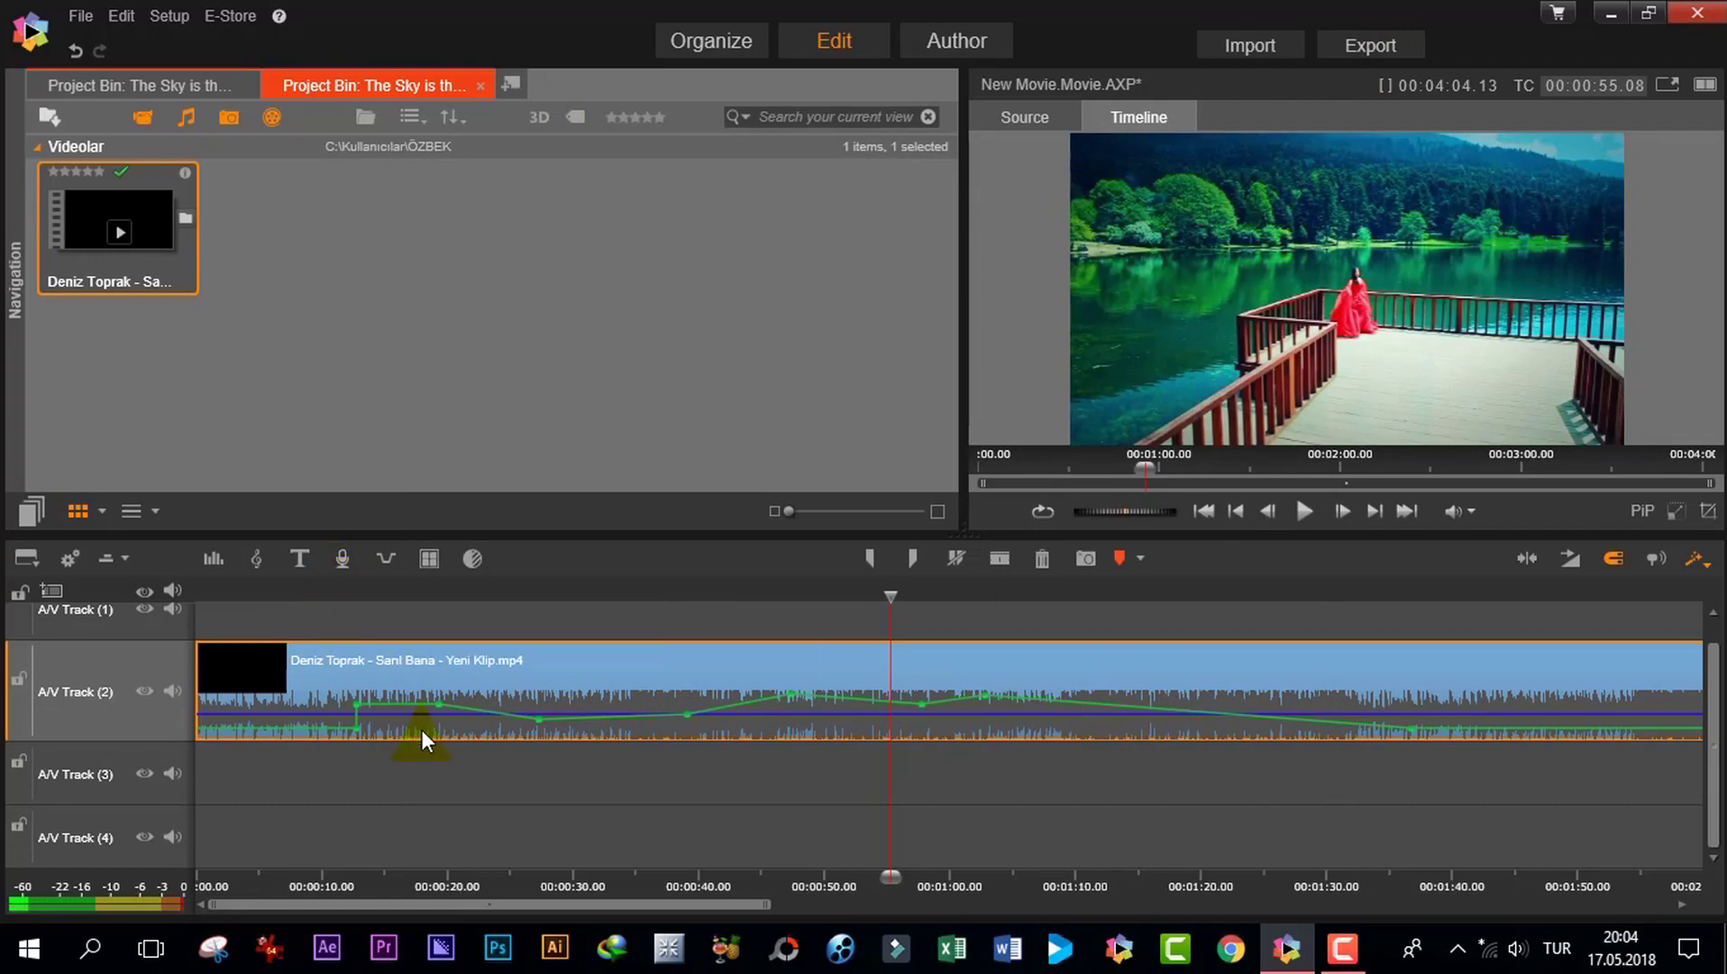
- Open the Voice Over Tool and set the recording's file name to "pro dersler deneme"
click(342, 560)
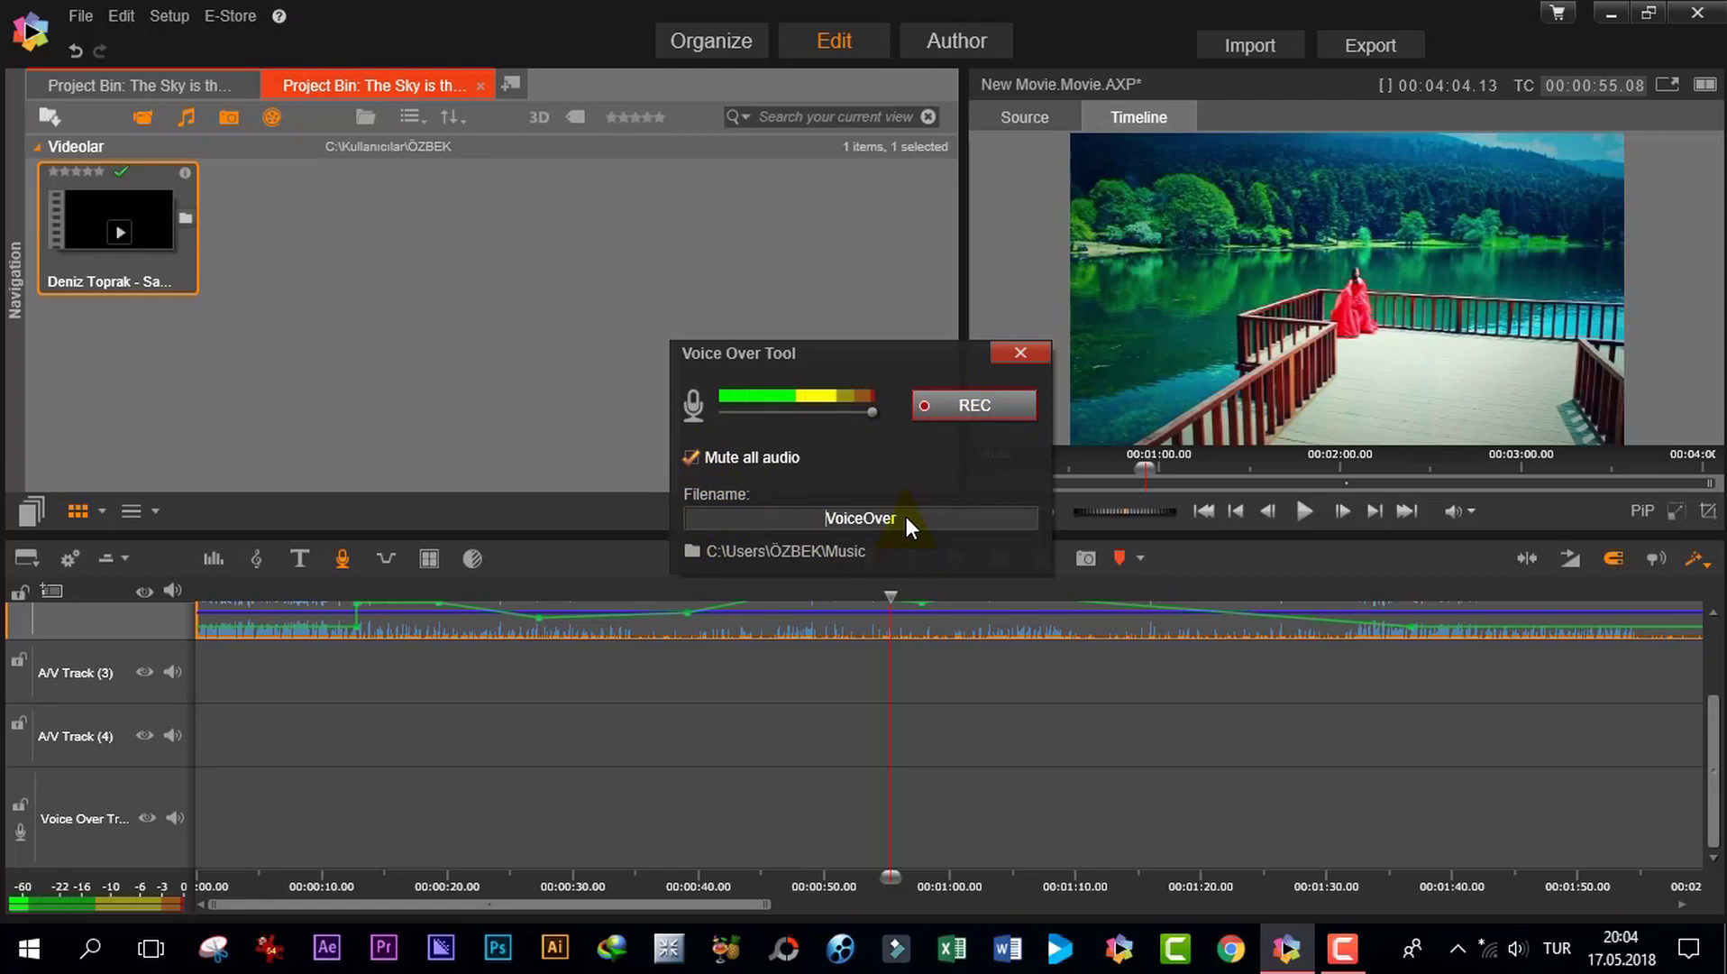
key(Delete)
key(Delete)
key(Delete)
key(Delete)
key(Delete)
key(Delete)
key(Delete)
key(Delete)
key(Delete)
text(pro dersler deneme)
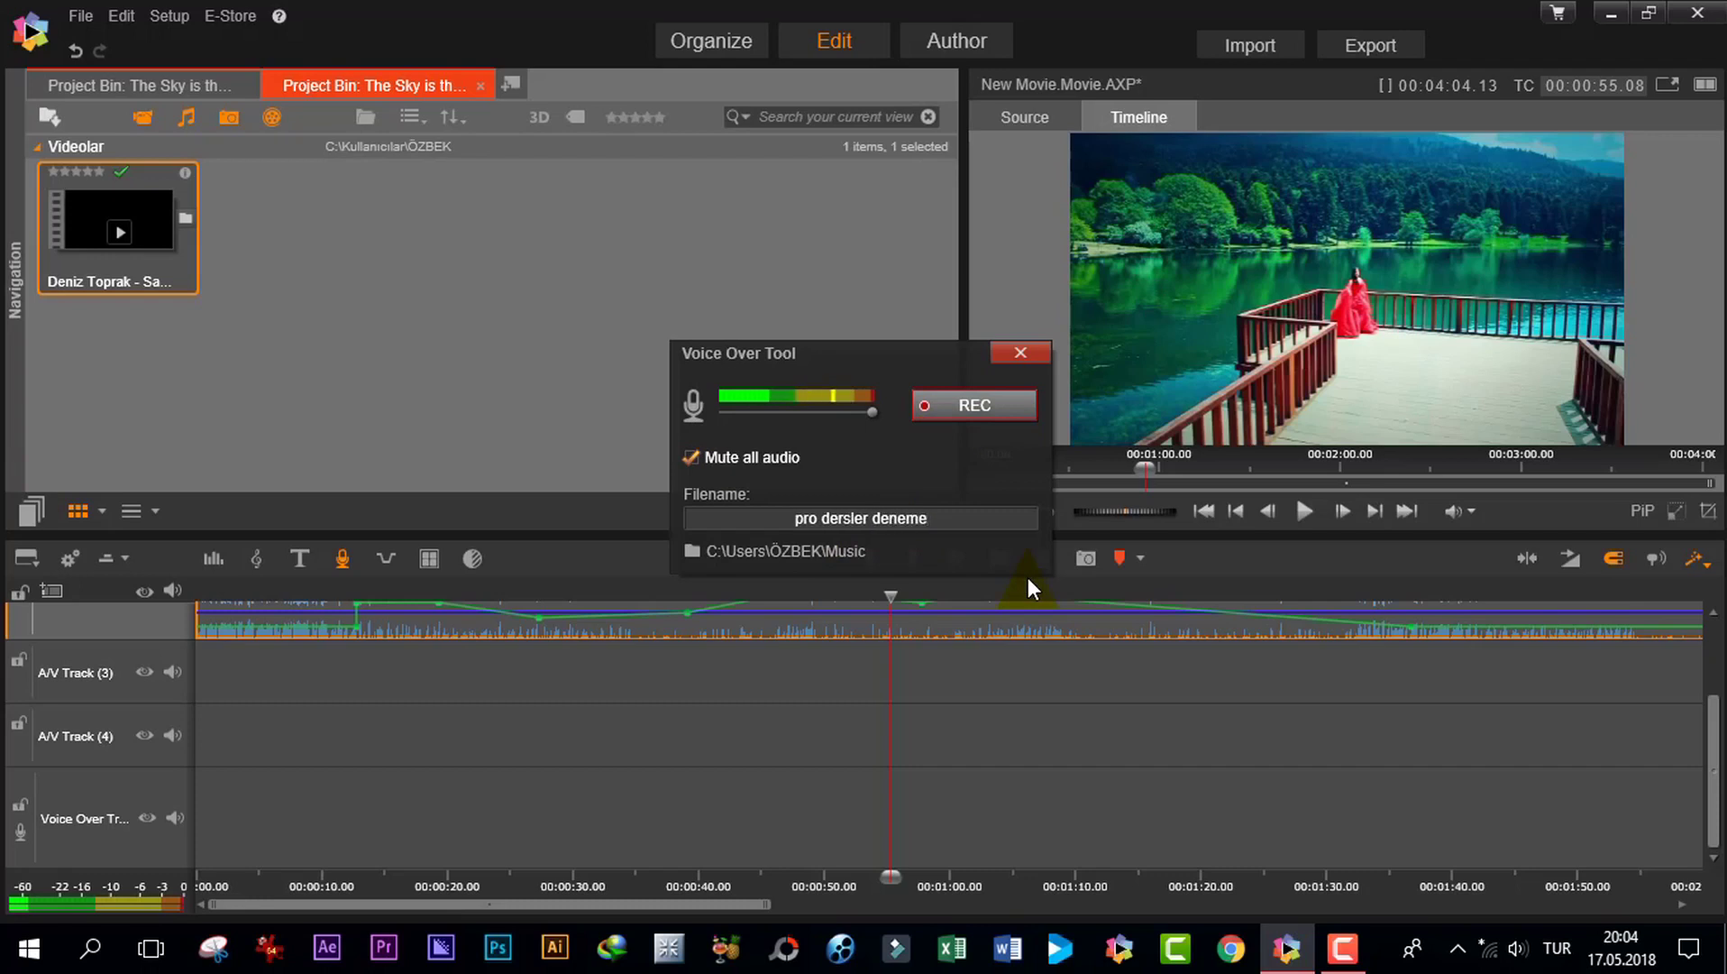
- Set the Desktop folder as the save location for the voice-over recording
click(694, 552)
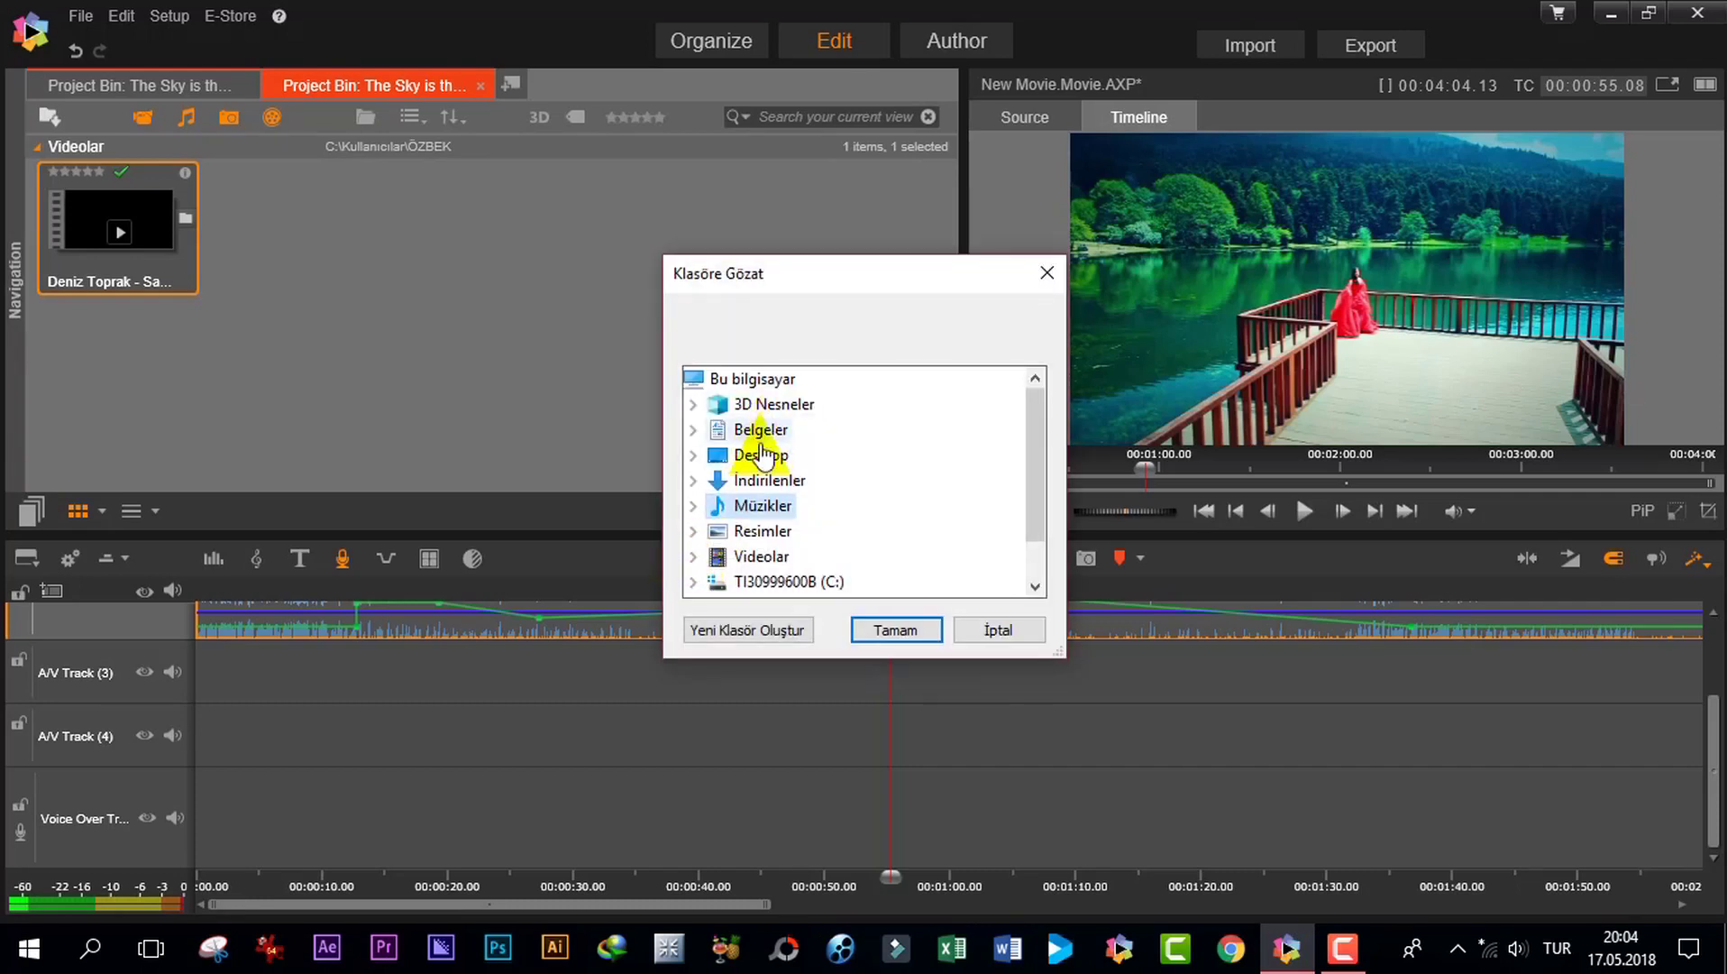
double_click(761, 455)
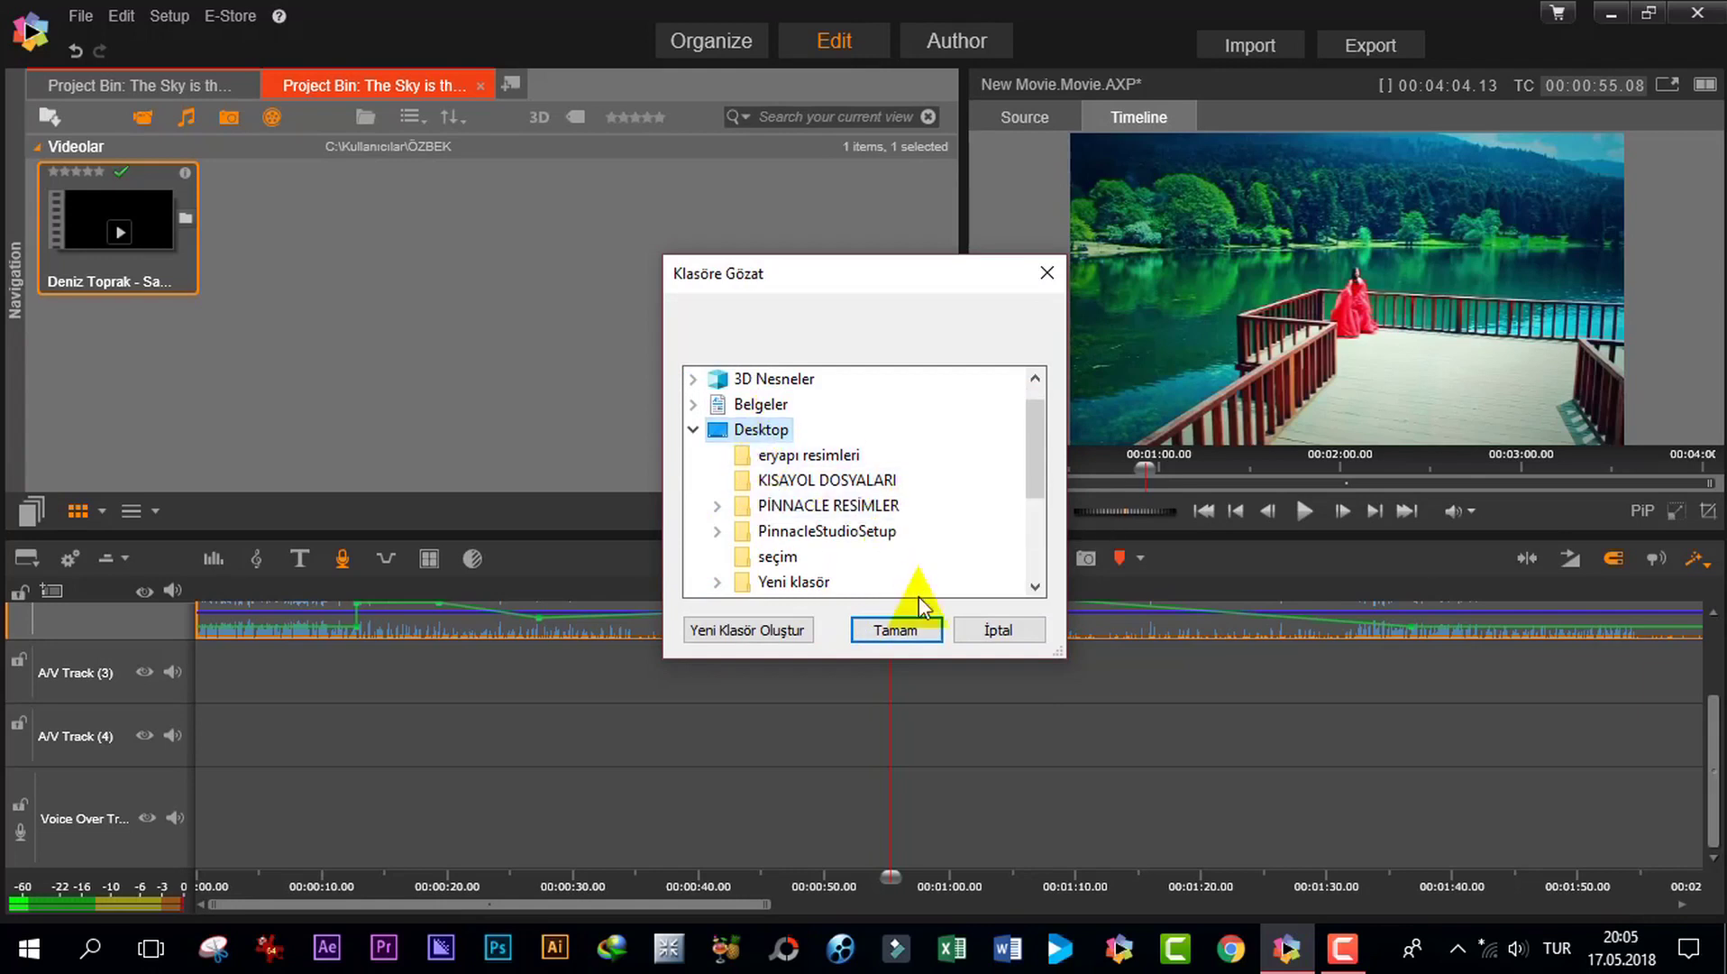
click(896, 629)
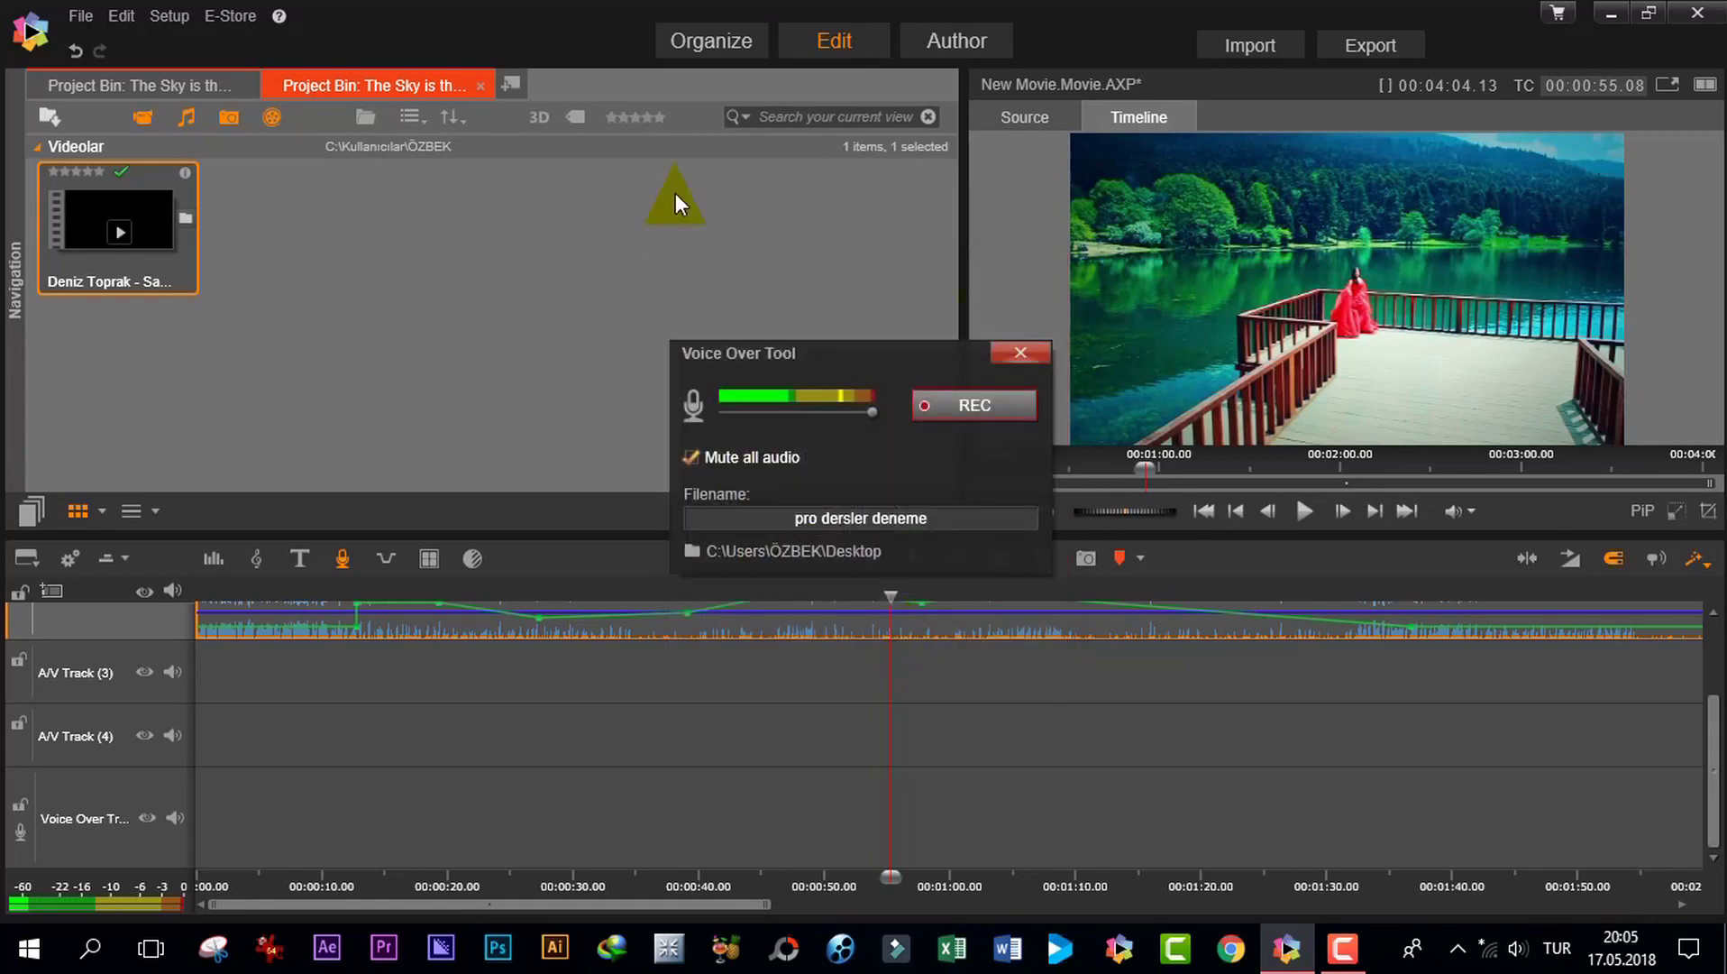
- Record a voice-over of about 16 seconds, keep the recording on the voice-over track, and close the Voice Over Tool
click(973, 407)
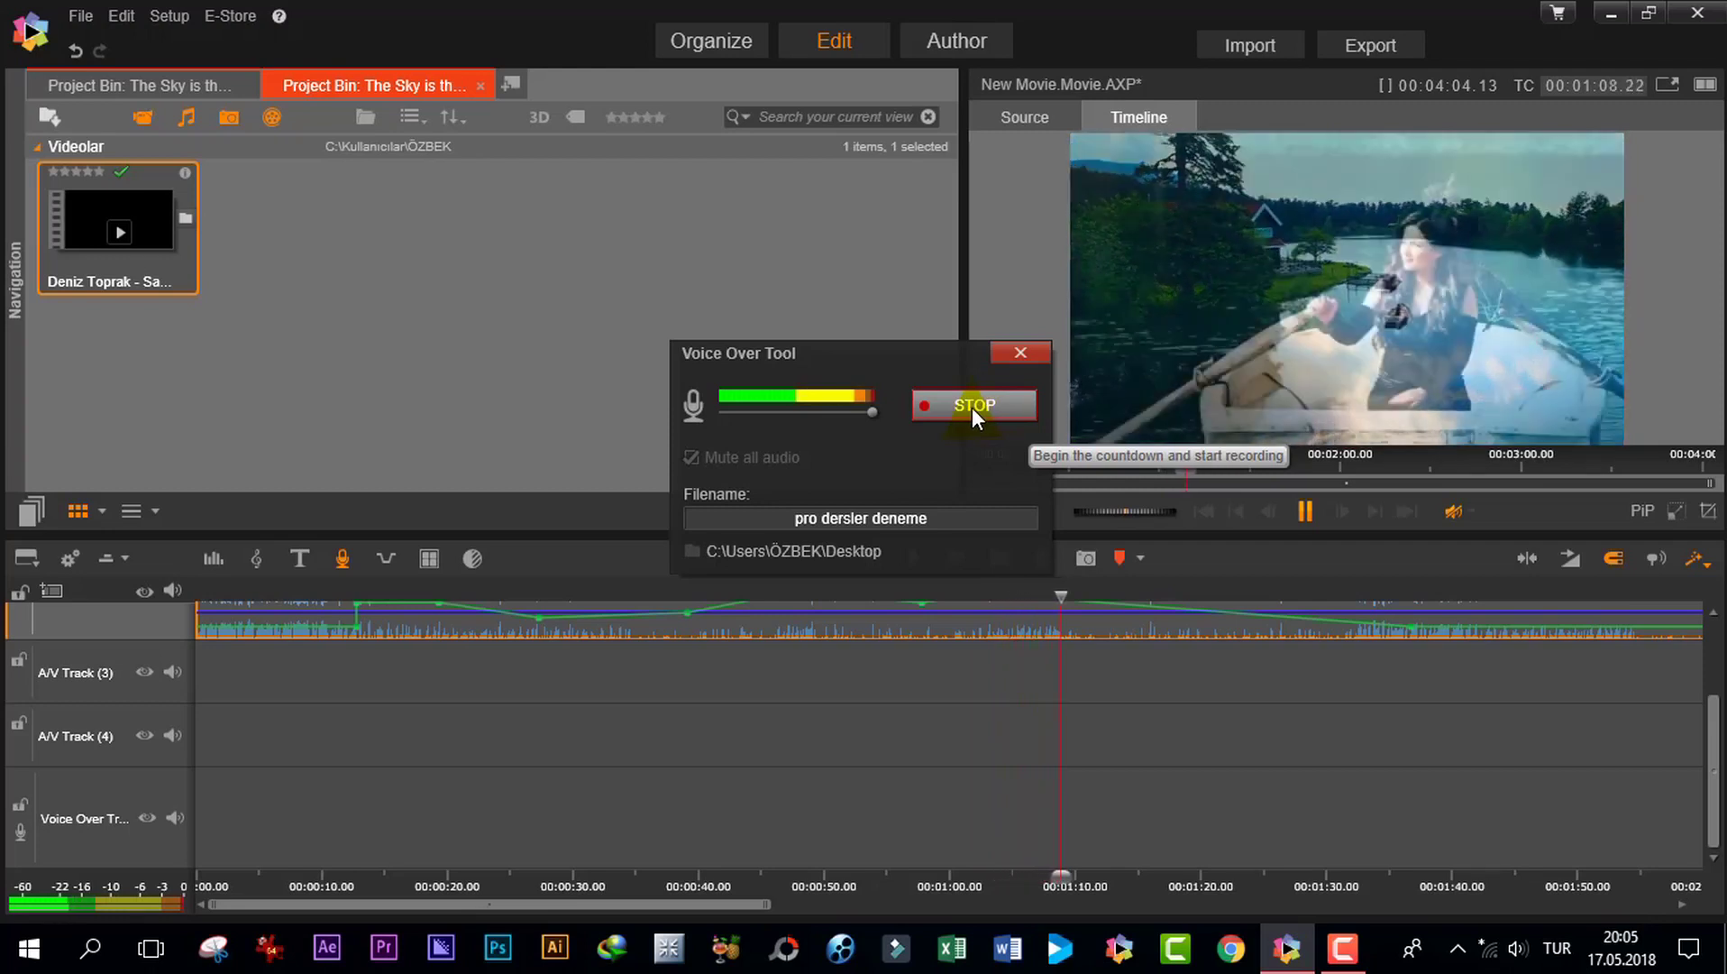
click(972, 407)
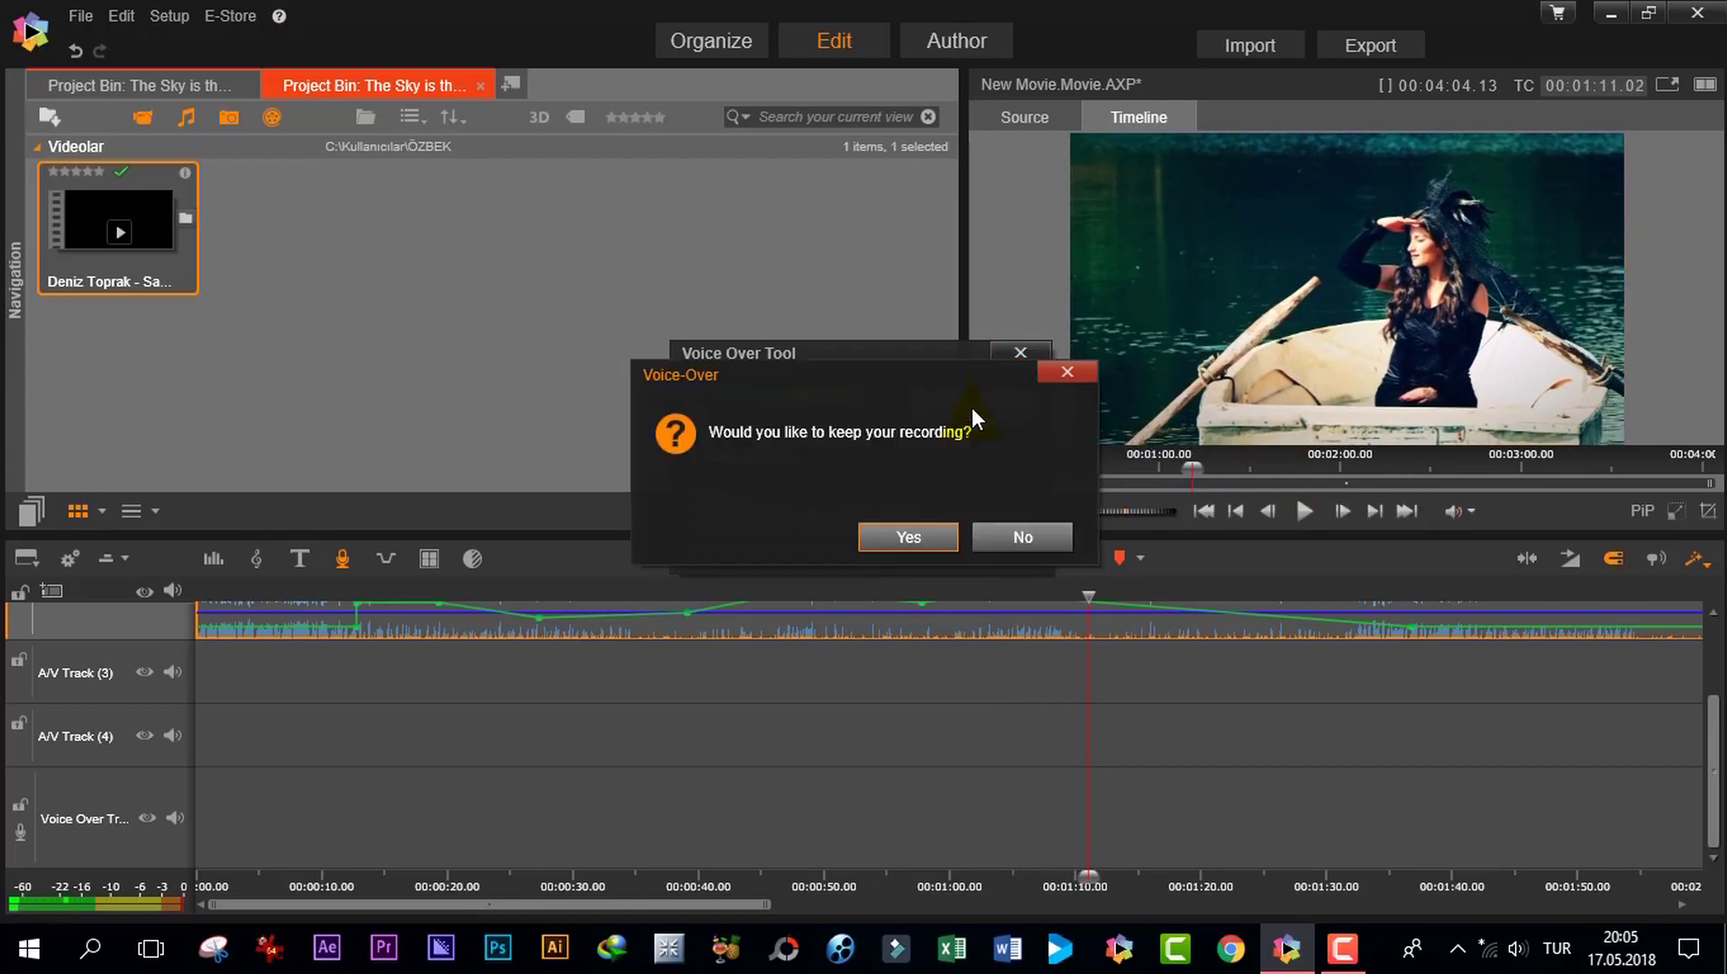
click(919, 541)
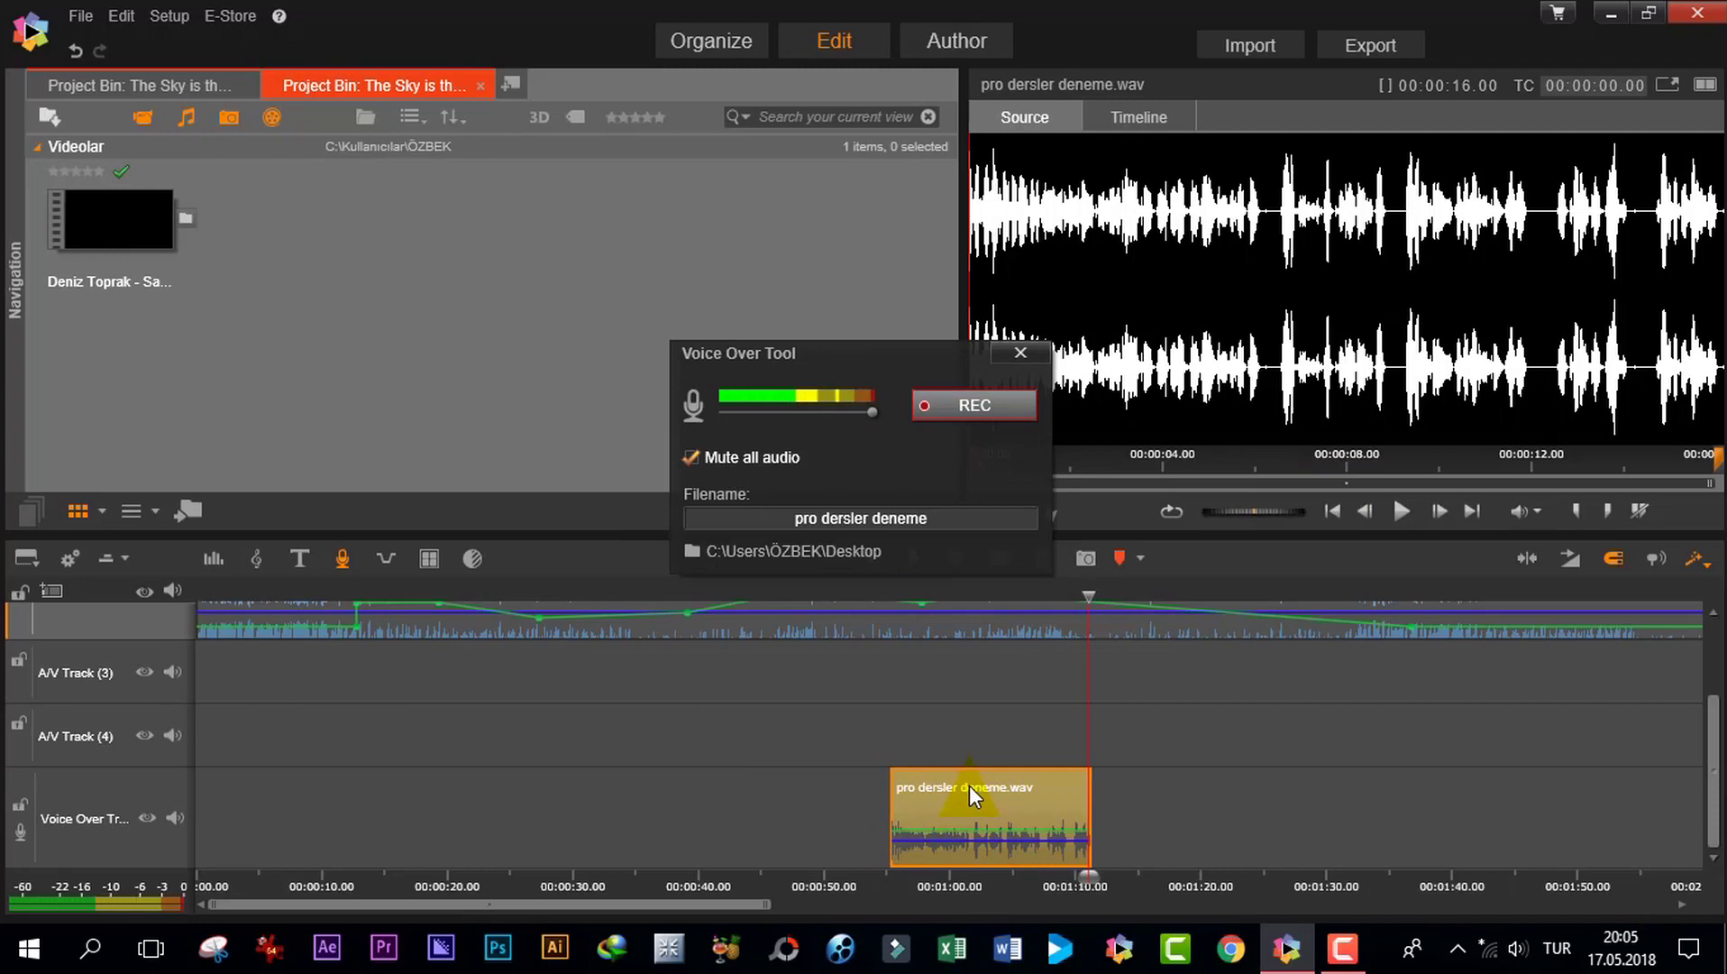
click(1019, 354)
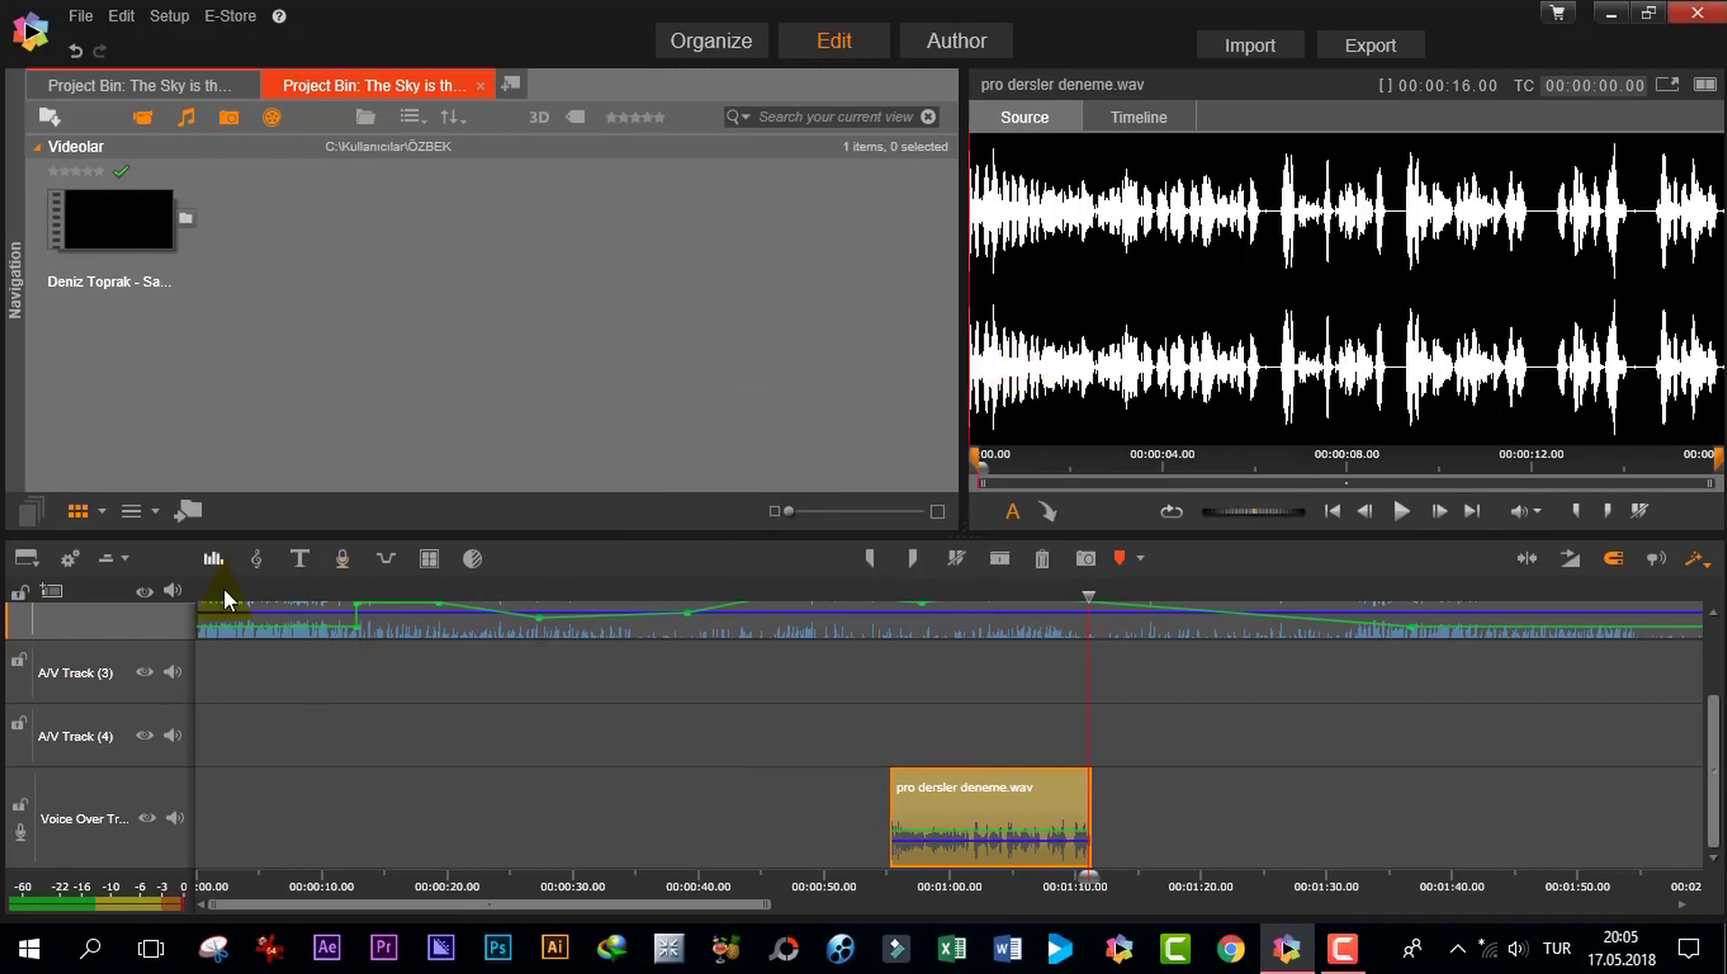